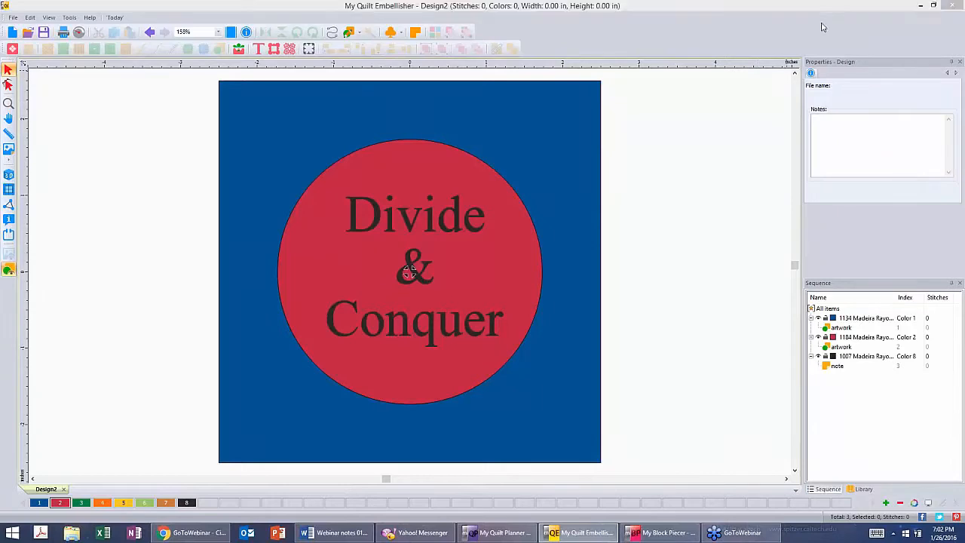
Delete the "Divide & Conquer" text note from the red circle
{"action": "left_click", "coordinate": [710, 183]}
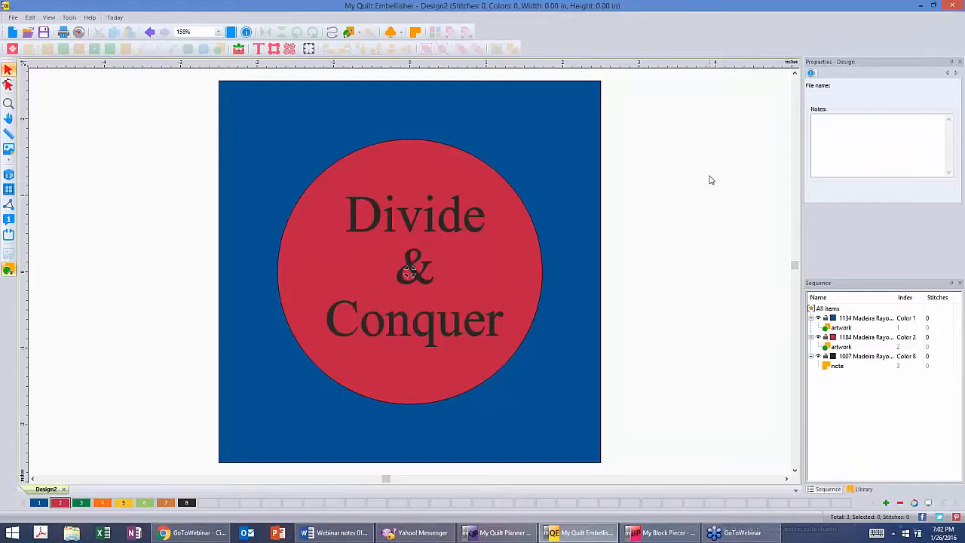
{"action": "left_click", "coordinate": [434, 218]}
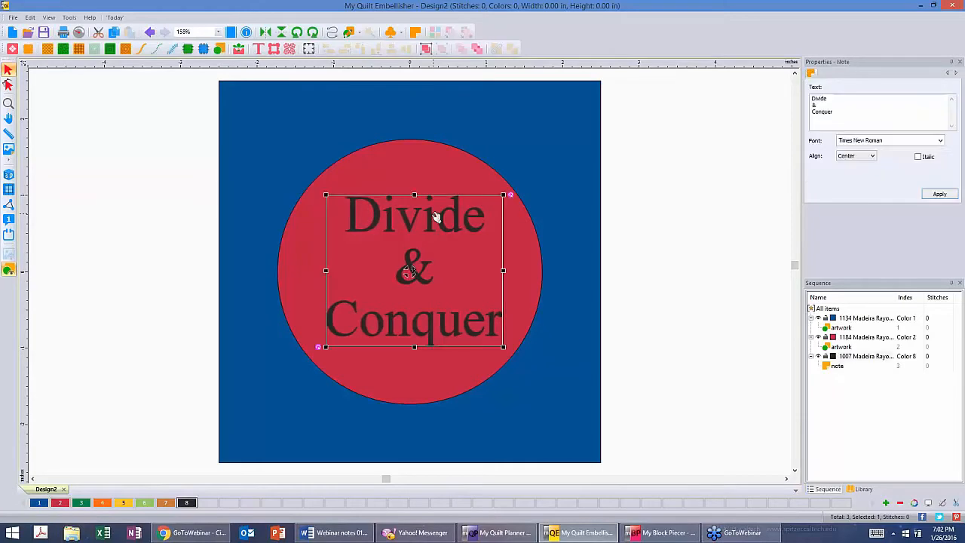
{"action": "key", "text": "Delete"}
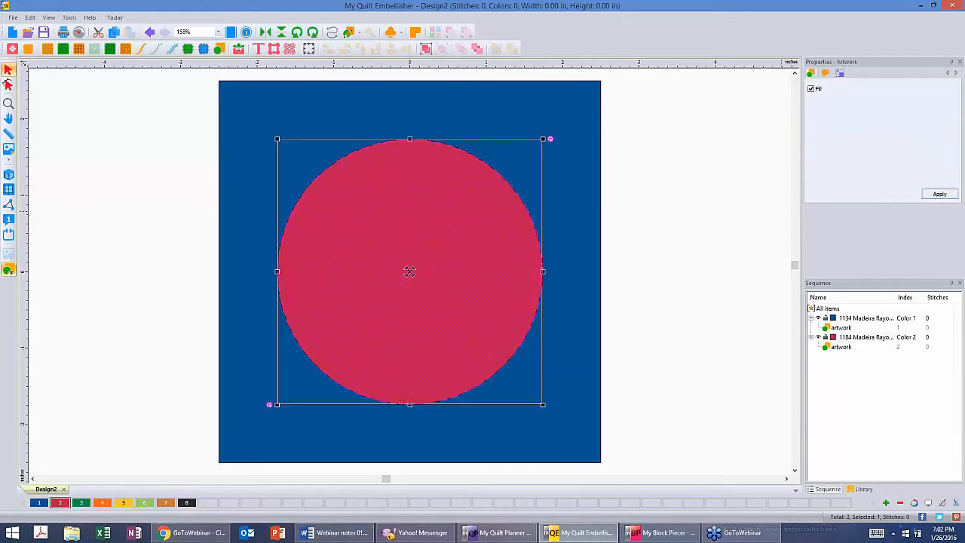
{"action": "left_click", "coordinate": [738, 169]}
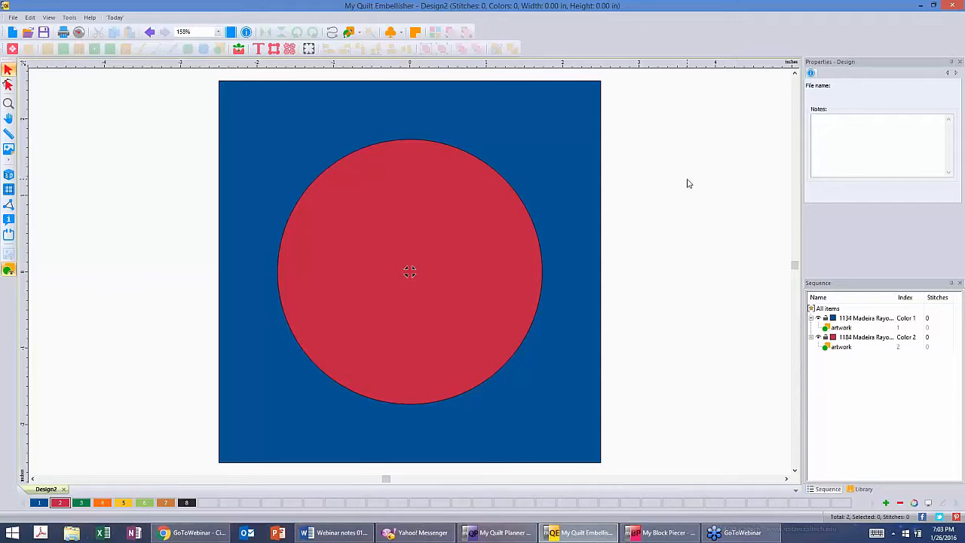
Move the red circle off the blue square to its right side and select the square
{"action": "left_click", "coordinate": [459, 230]}
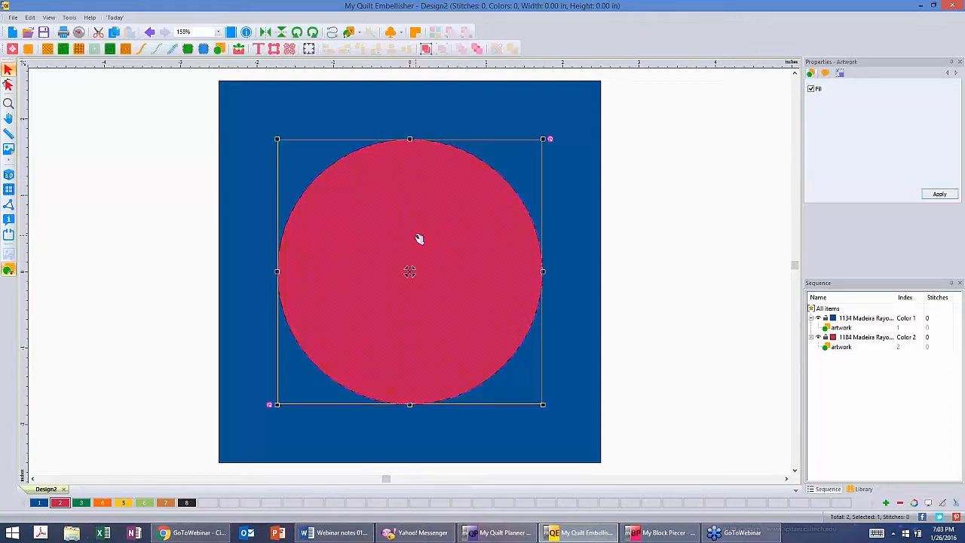
{"action": "left_click_drag", "start_coordinate": [420, 239], "coordinate": [732, 204]}
{"action": "left_click", "coordinate": [482, 218]}
{"action": "key", "text": "ctrl"}
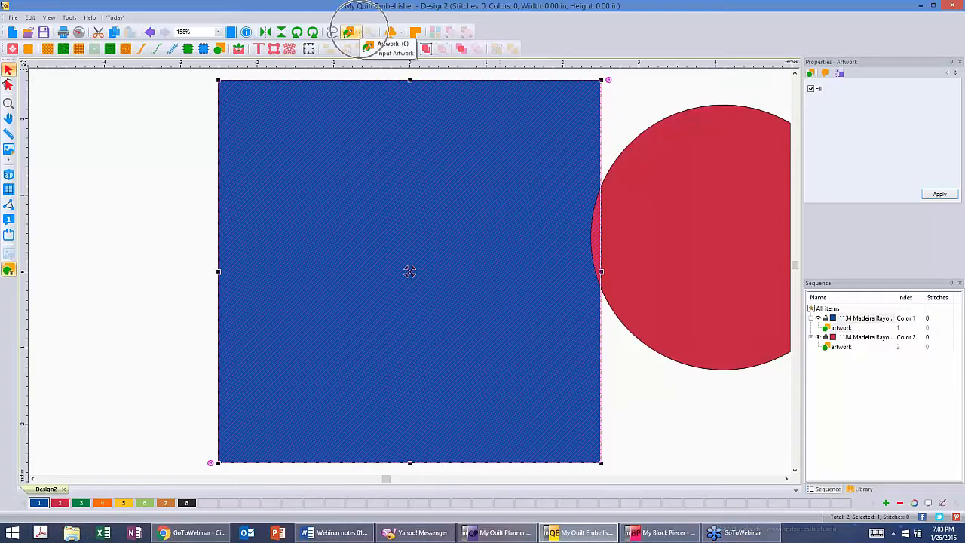
{"action": "left_click", "coordinate": [359, 34]}
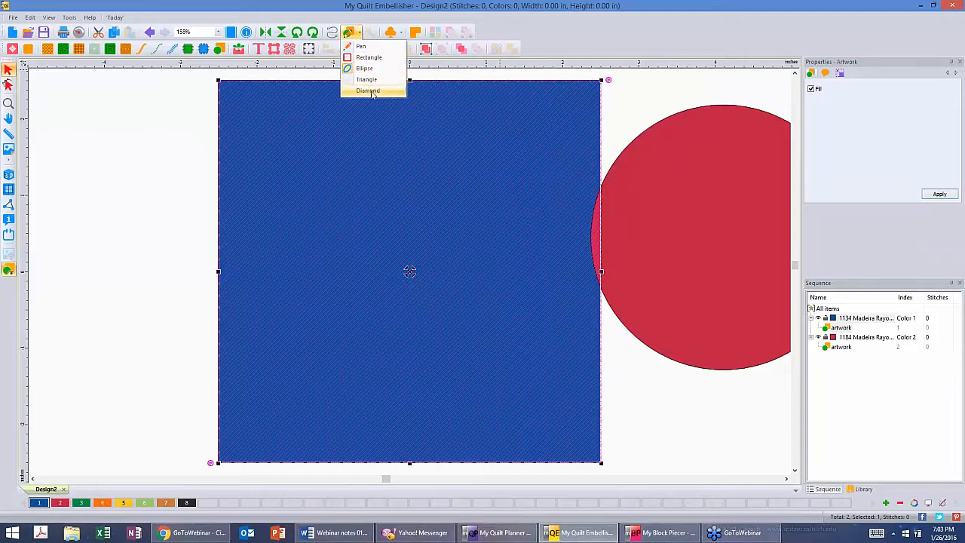
{"action": "left_click", "coordinate": [363, 48]}
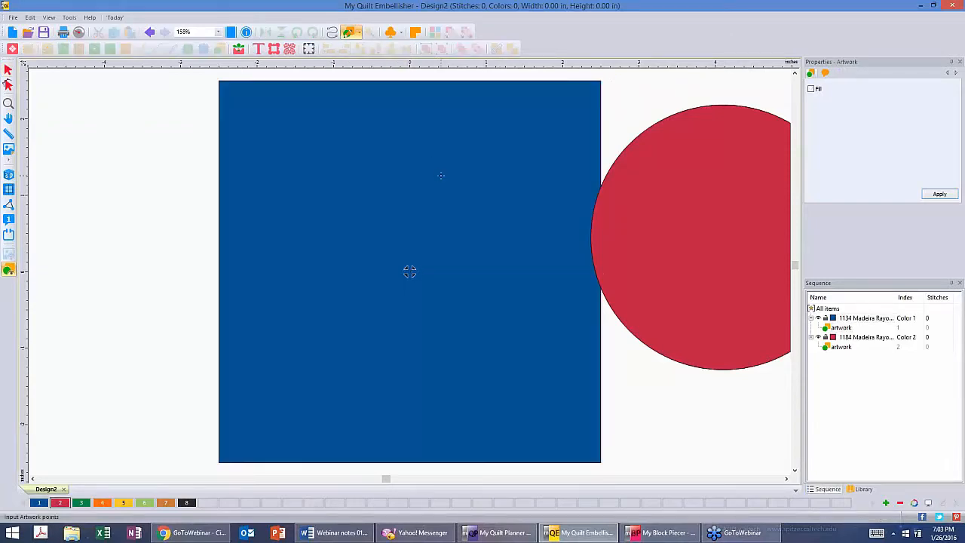
{"action": "left_click", "coordinate": [444, 176]}
{"action": "key", "text": "Escape"}
{"action": "left_click", "coordinate": [7, 69]}
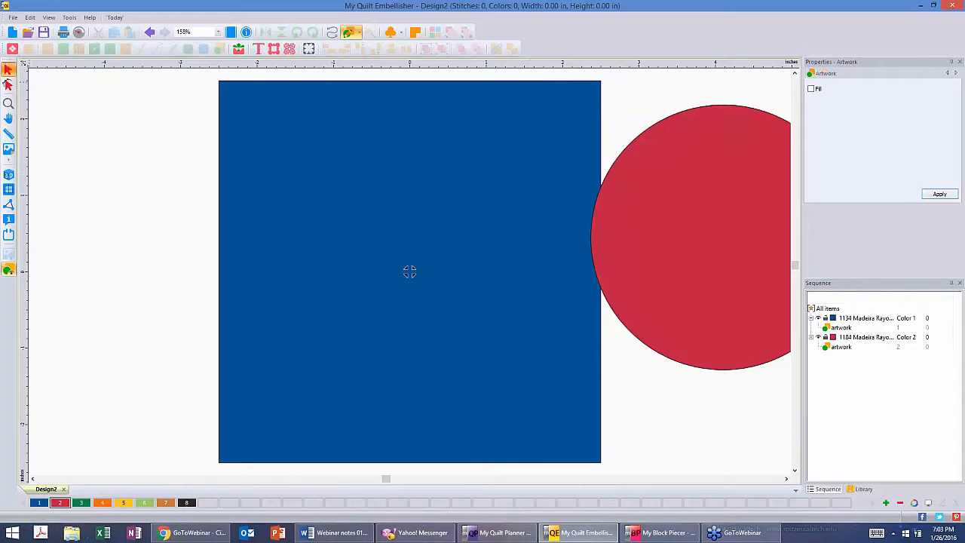
Move the red circle back onto the blue square and center-align the two shapes vertically and horizontally
{"action": "left_click_drag", "start_coordinate": [722, 242], "coordinate": [409, 272]}
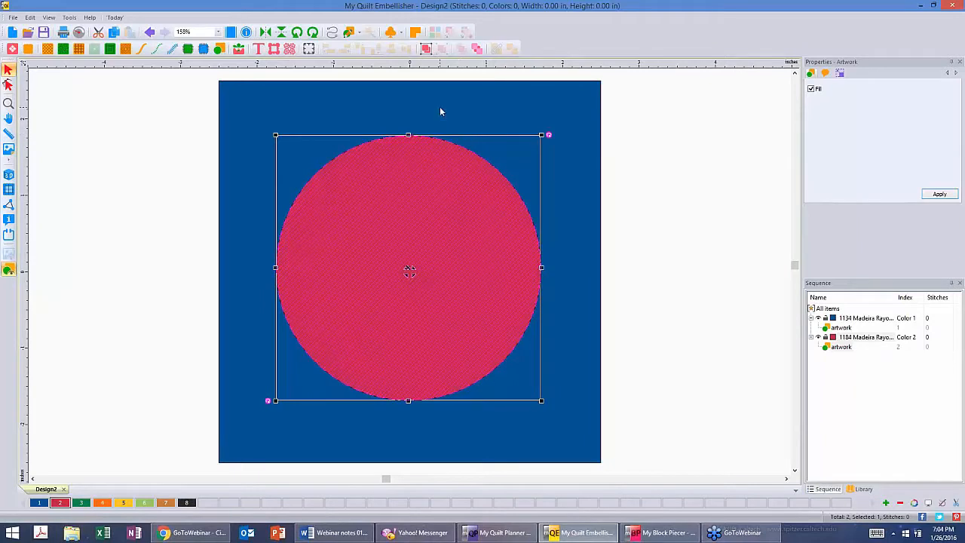
{"action": "left_click", "coordinate": [440, 106], "text": "shift"}
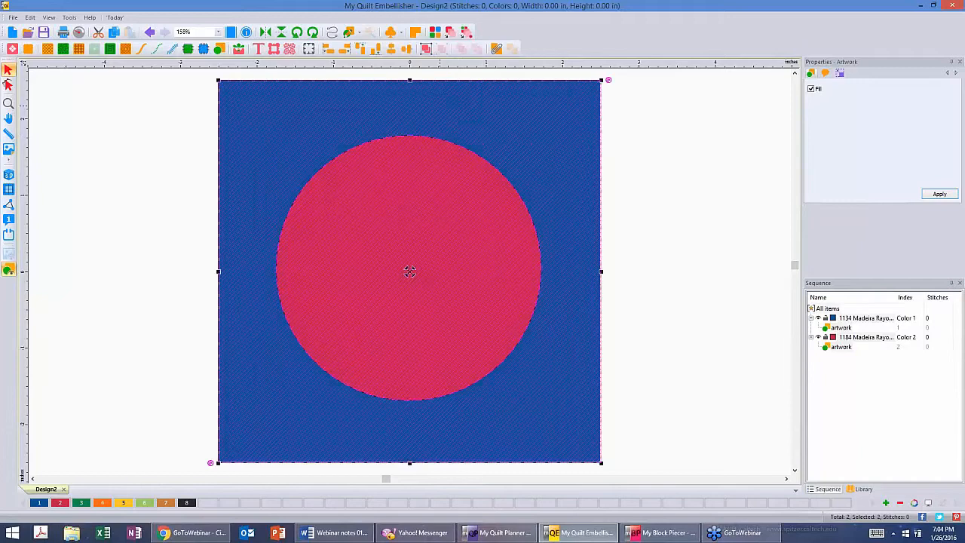
{"action": "left_click", "coordinate": [409, 50]}
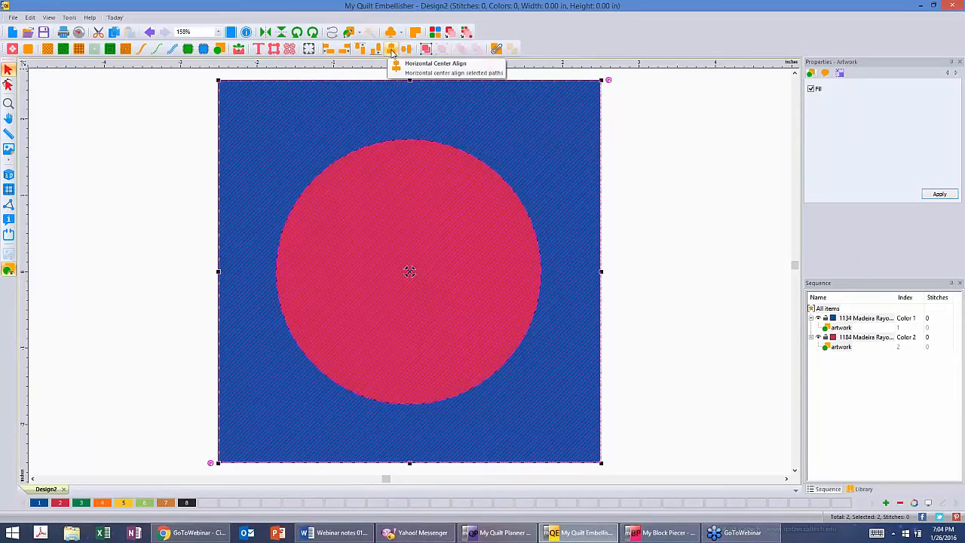
{"action": "left_click", "coordinate": [392, 50]}
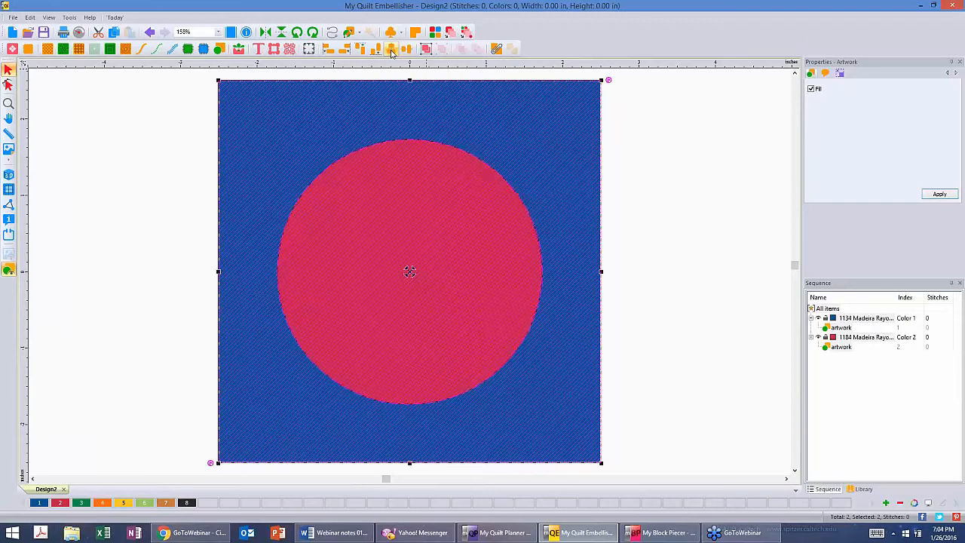
Try the bottom, top, right and left alignments on the circle and square, ending with both shapes centered on each other
{"action": "left_click", "coordinate": [375, 50]}
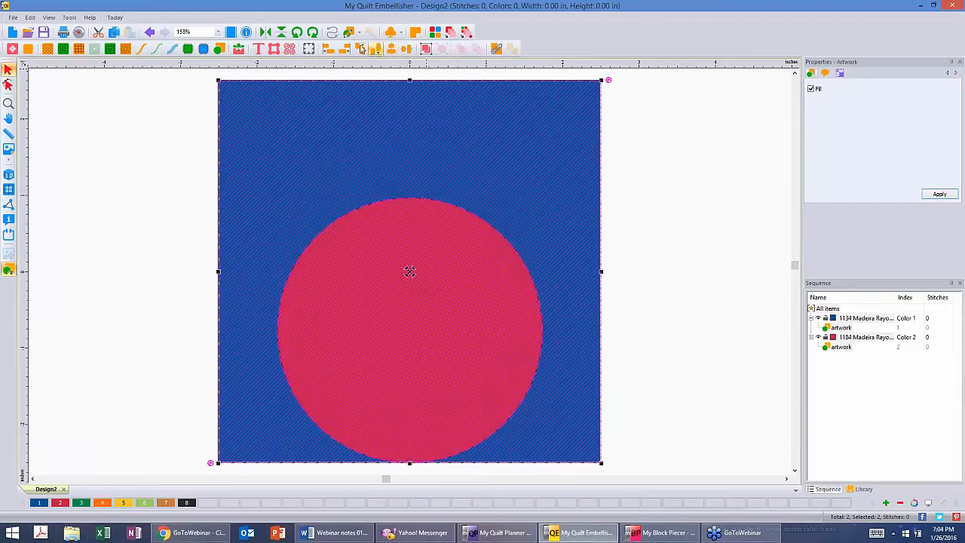
{"action": "left_click", "coordinate": [360, 50]}
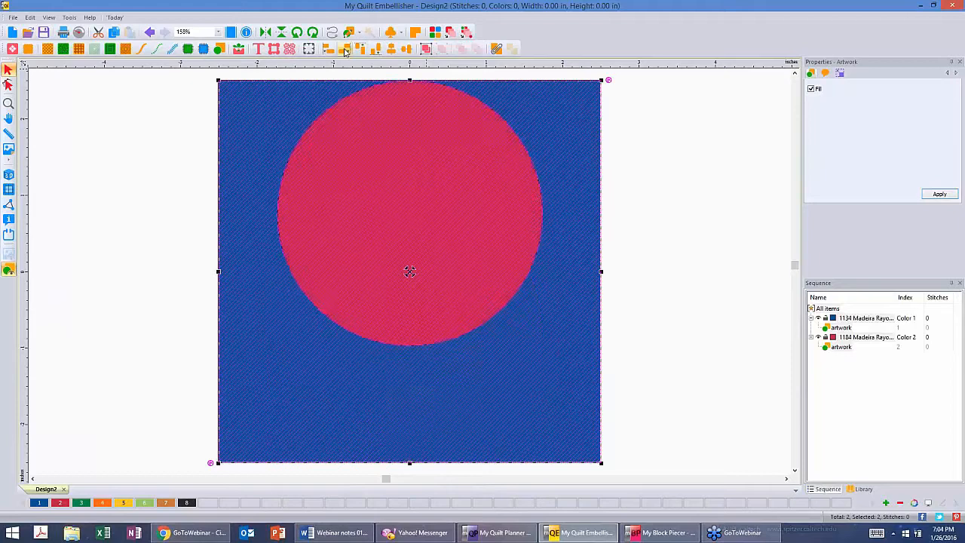
{"action": "left_click", "coordinate": [344, 50]}
{"action": "left_click", "coordinate": [329, 49]}
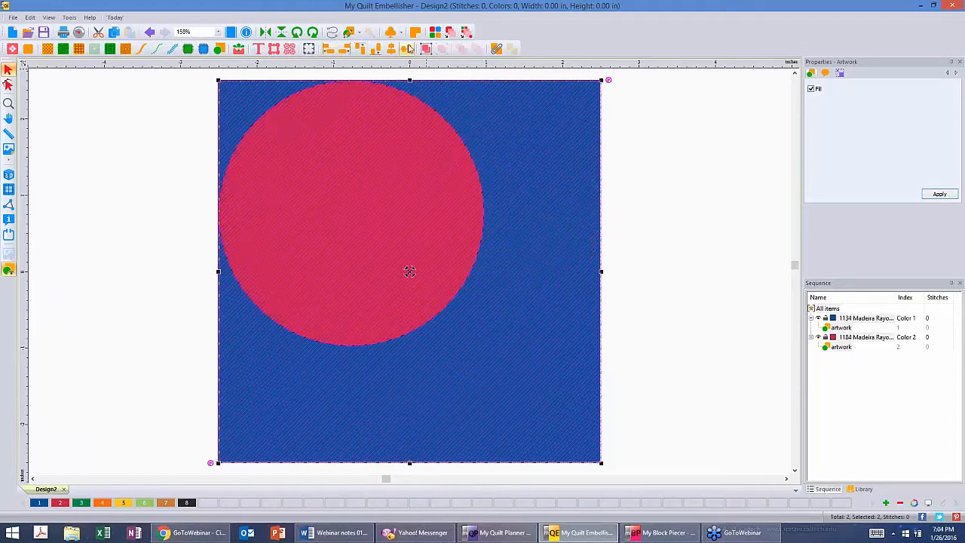
{"action": "left_click", "coordinate": [407, 48]}
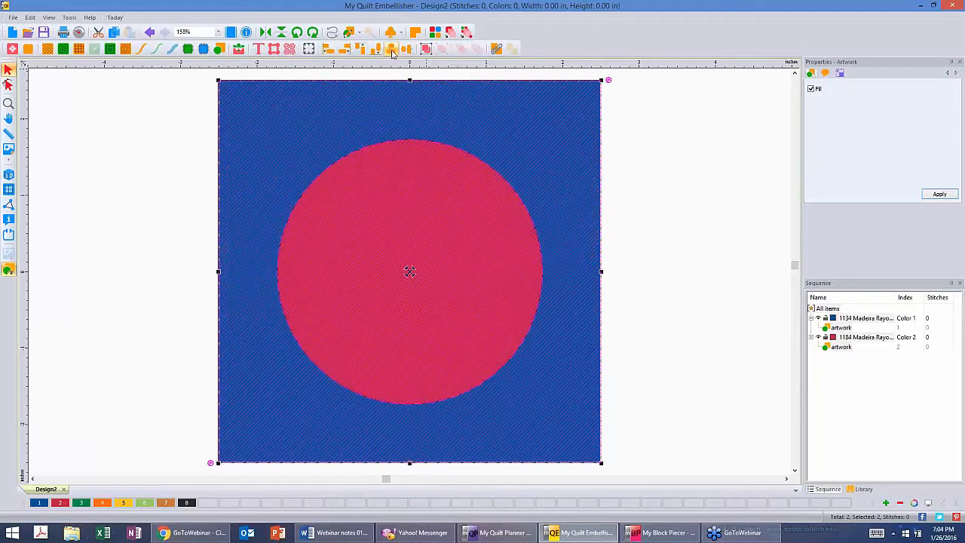
{"action": "left_click", "coordinate": [666, 172]}
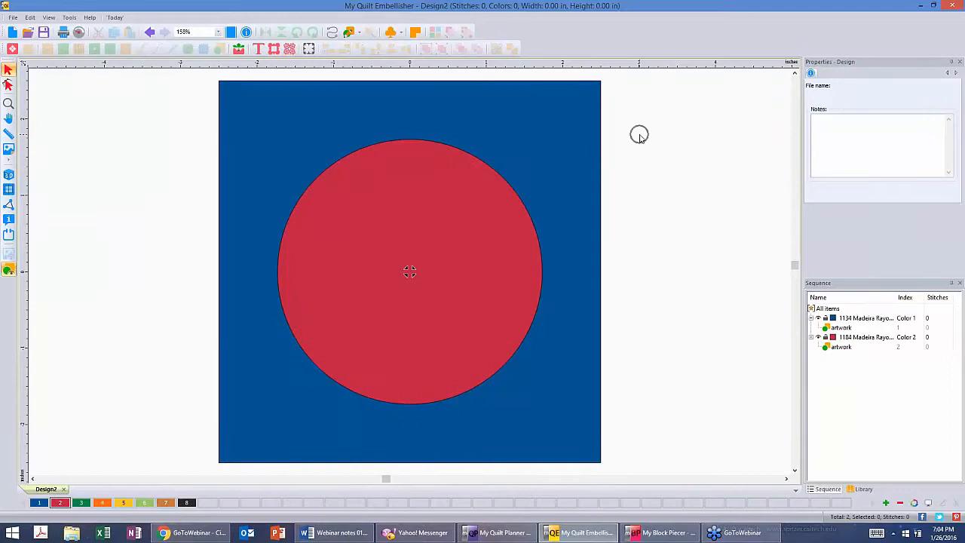
Group the blue square and red circle and move the group slightly to the right
{"action": "left_click_drag", "start_coordinate": [209, 76], "coordinate": [616, 473]}
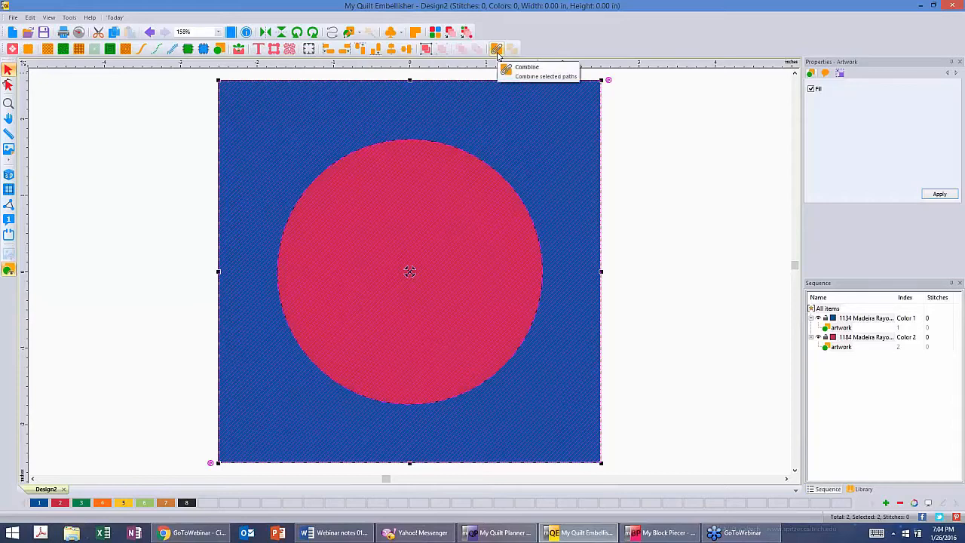
{"action": "left_click", "coordinate": [426, 50]}
{"action": "mouse_move", "coordinate": [410, 271]}
{"action": "left_mouse_down"}
{"action": "mouse_move", "coordinate": [532, 254]}
{"action": "mouse_move", "coordinate": [485, 259]}
{"action": "mouse_move", "coordinate": [320, 236]}
{"action": "mouse_move", "coordinate": [412, 241]}
{"action": "left_mouse_up"}
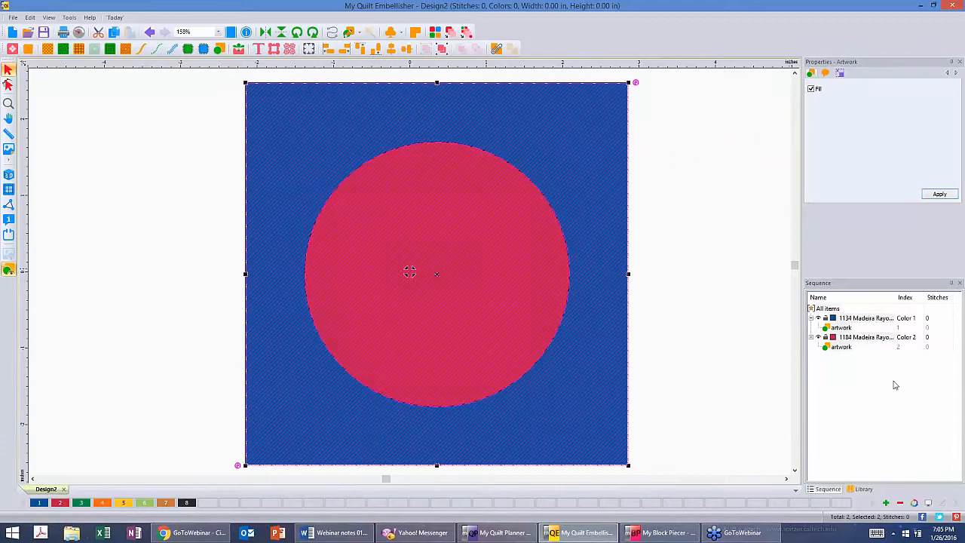
{"action": "left_click", "coordinate": [890, 377]}
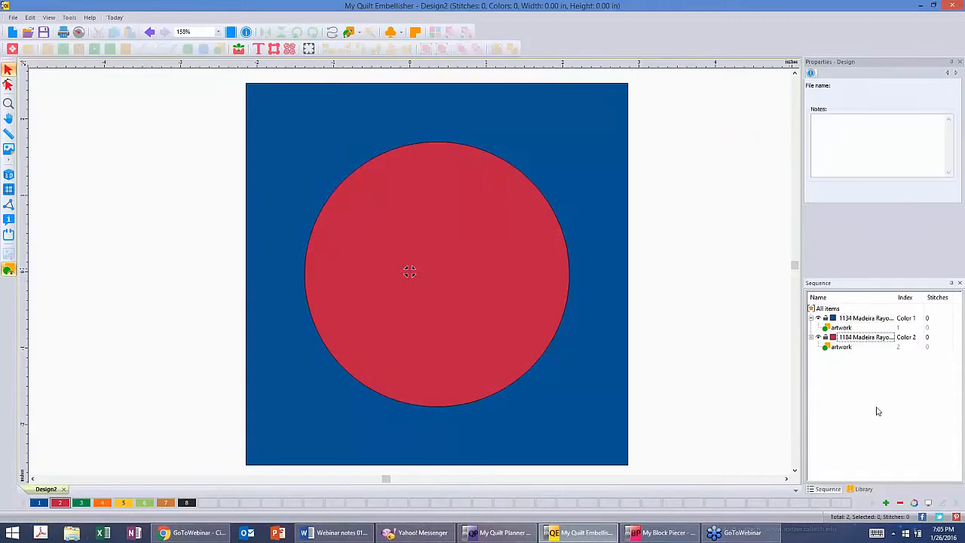
Combine the grouped square and circle into a single path and expand its color entry in the sequence
{"action": "left_click", "coordinate": [872, 341]}
{"action": "key", "text": "ctrl+a"}
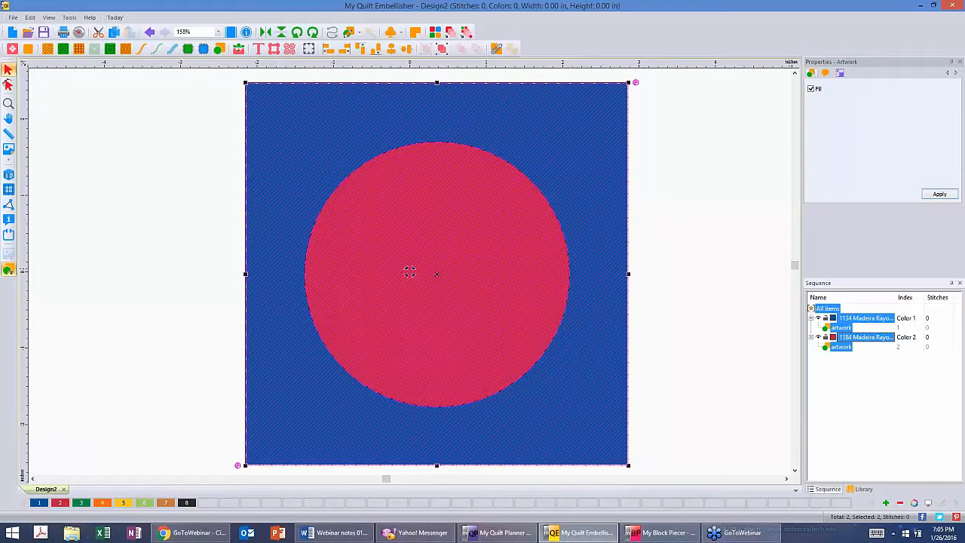
{"action": "left_click", "coordinate": [671, 192]}
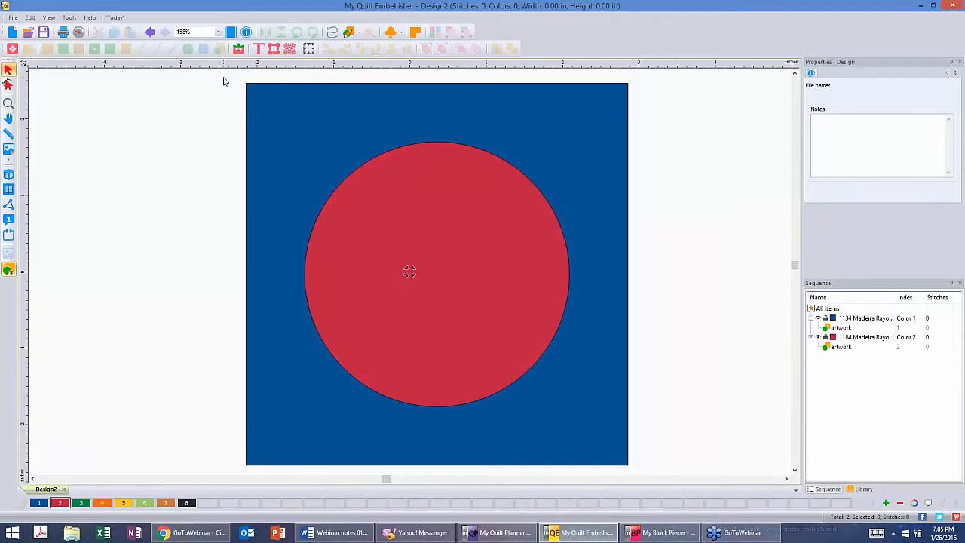
{"action": "left_click_drag", "start_coordinate": [226, 72], "coordinate": [646, 473]}
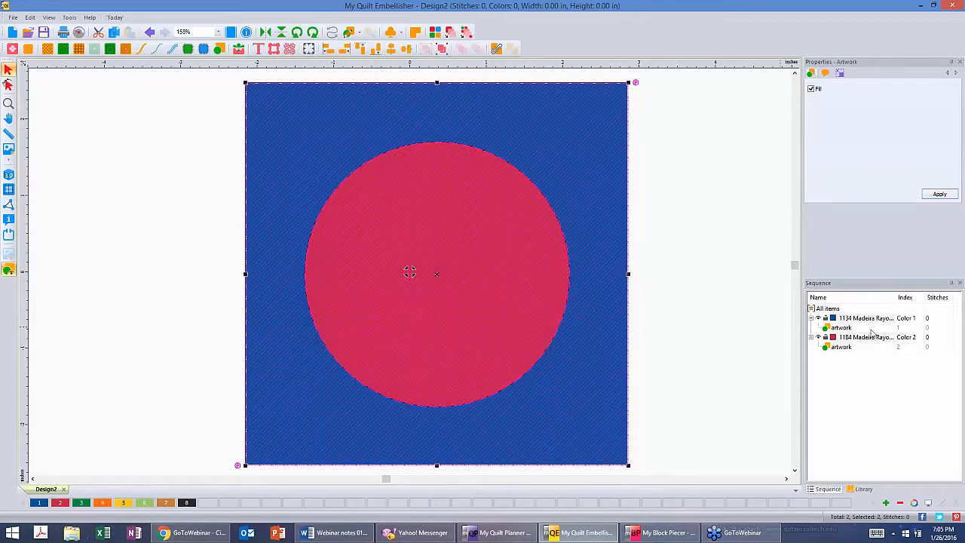
{"action": "left_click", "coordinate": [496, 49]}
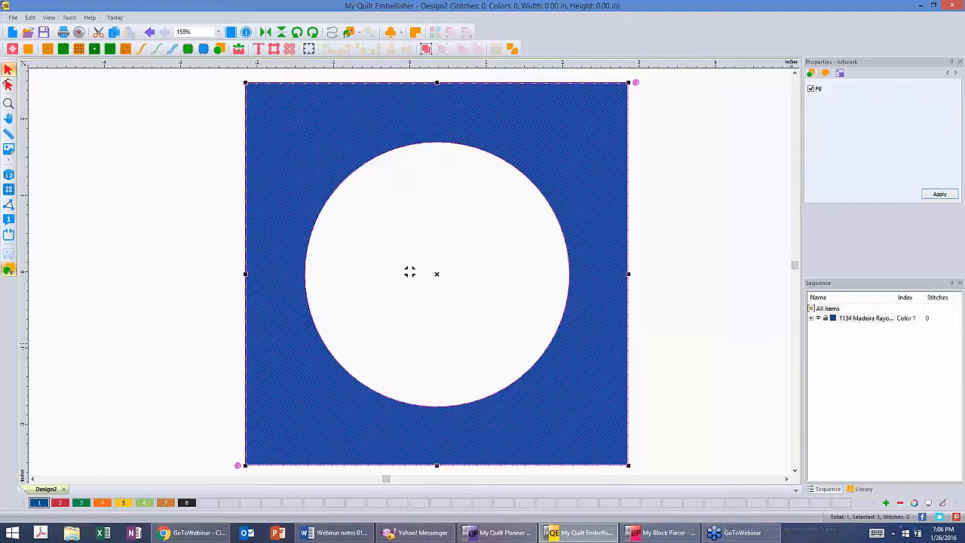
{"action": "left_click", "coordinate": [815, 322]}
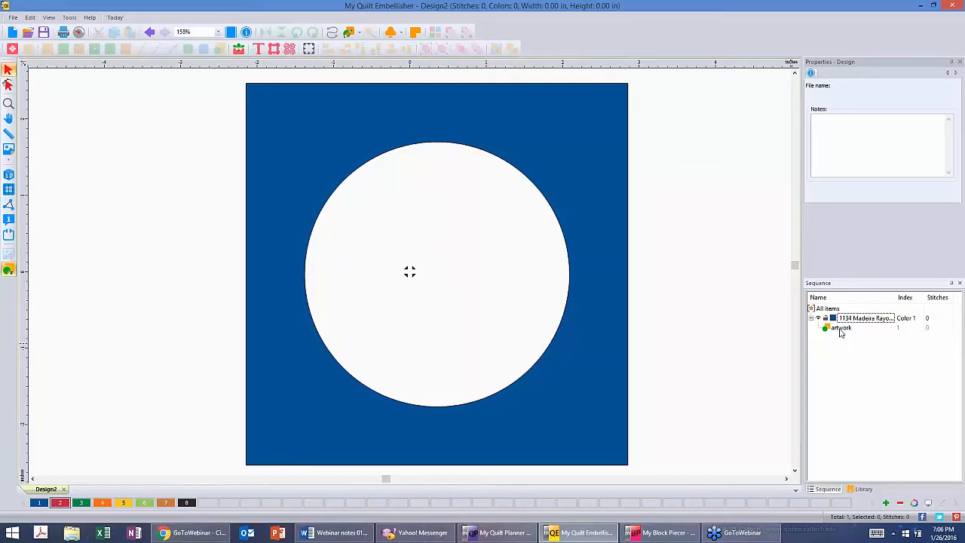
{"action": "left_click", "coordinate": [724, 270]}
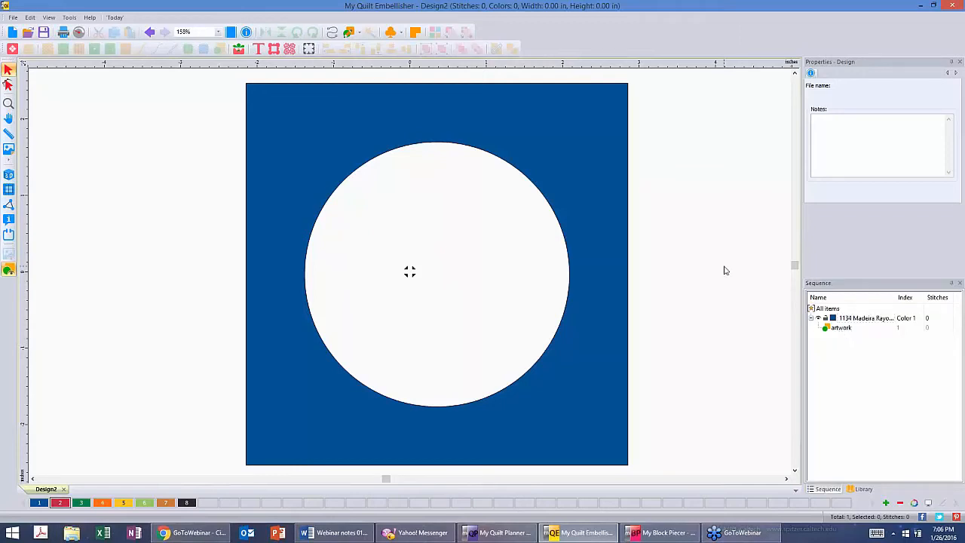
Undo the combining of the square and circle
{"action": "scroll", "coordinate": [724, 270], "scroll_direction": "down", "scroll_amount": 1}
{"action": "scroll", "coordinate": [696, 259], "scroll_direction": "down", "scroll_amount": 1}
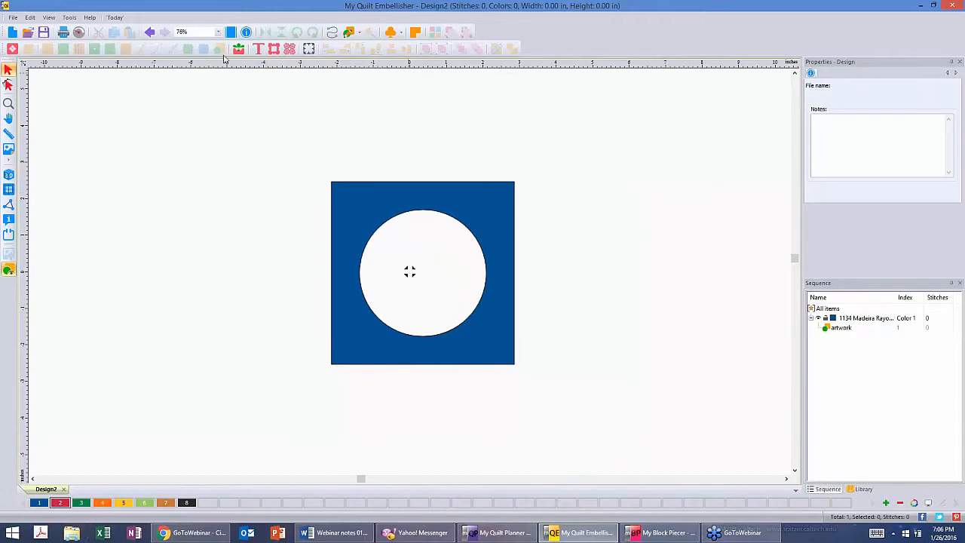
{"action": "left_click", "coordinate": [149, 32]}
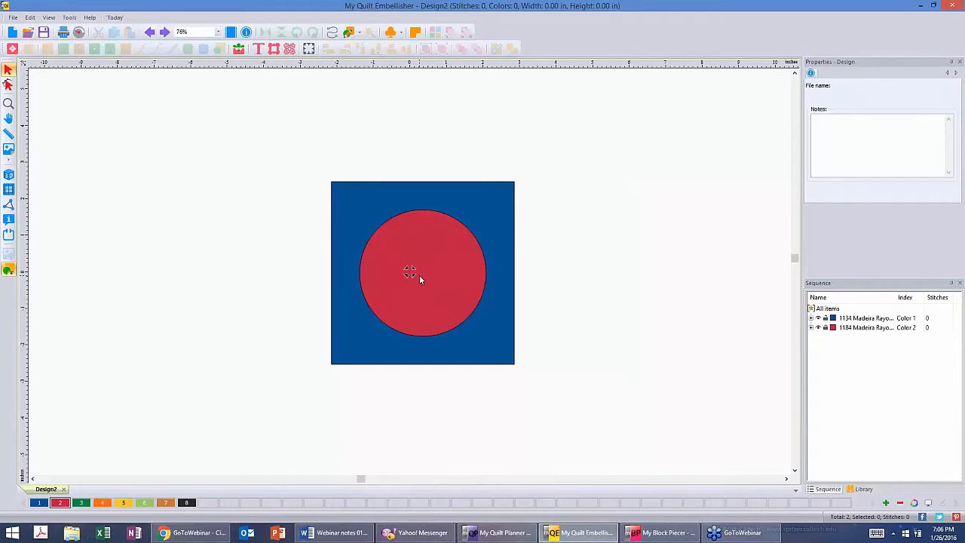
Ungroup the blue square and red circle
{"action": "left_click", "coordinate": [420, 277]}
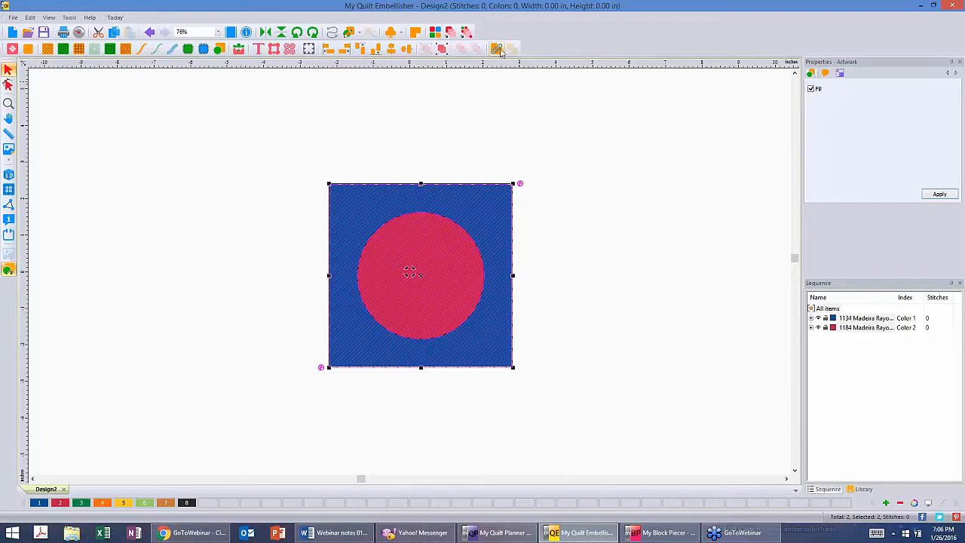
{"action": "left_click", "coordinate": [579, 253]}
{"action": "left_click", "coordinate": [389, 252]}
{"action": "left_click", "coordinate": [441, 50]}
Move the red circle over the square's upper-right corner and combine the two overlapping shapes into one path
{"action": "left_click", "coordinate": [410, 272]}
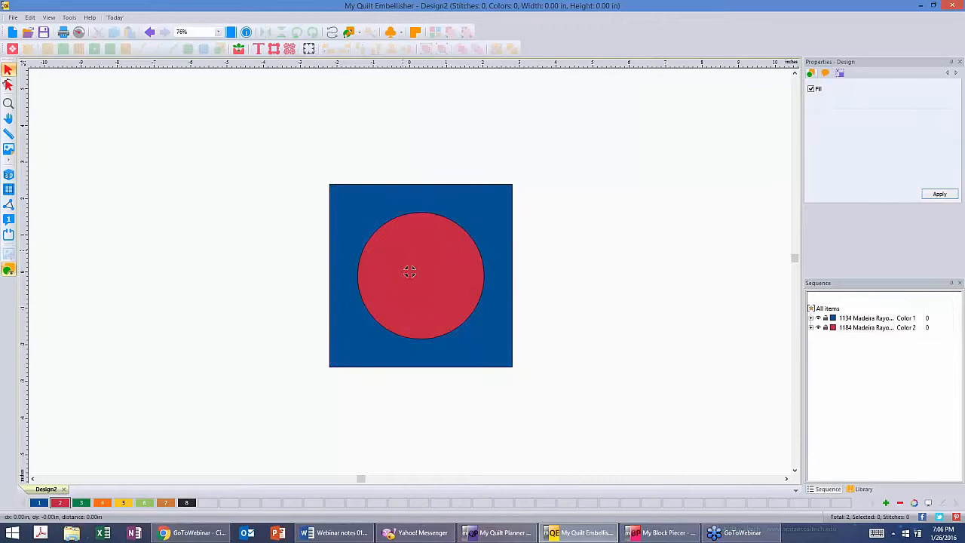
{"action": "left_click_drag", "start_coordinate": [410, 272], "coordinate": [488, 178]}
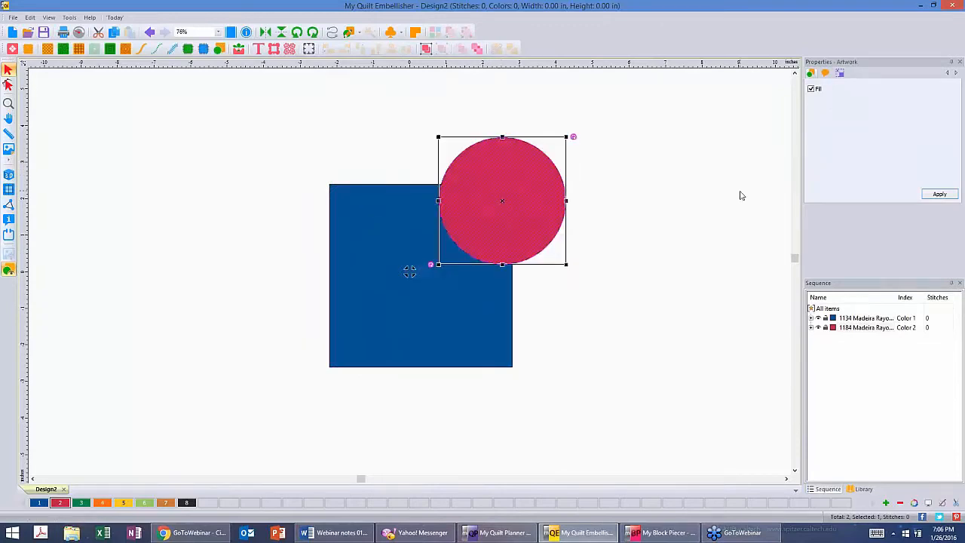
{"action": "left_click", "coordinate": [366, 279], "text": "ctrl"}
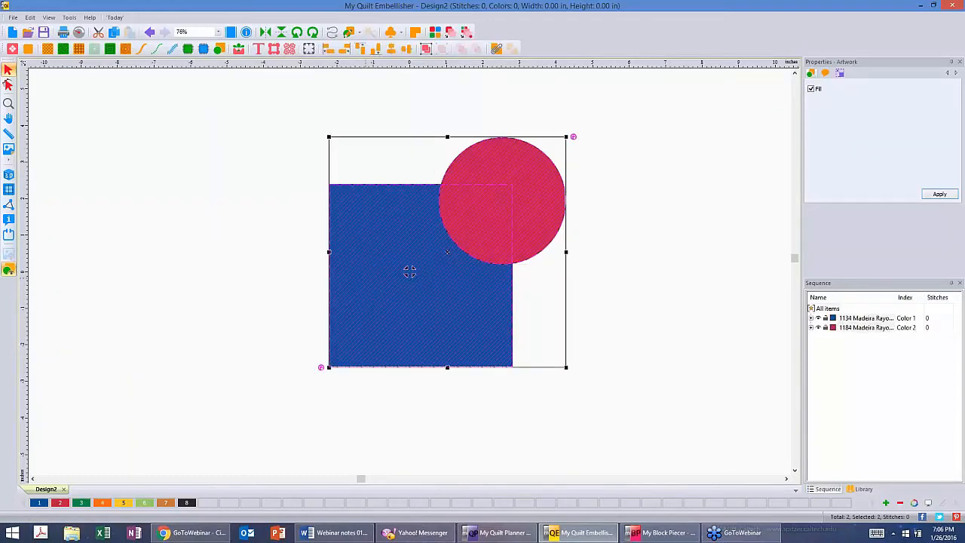
{"action": "left_click_drag", "start_coordinate": [273, 75], "coordinate": [606, 482]}
{"action": "left_click", "coordinate": [497, 49]}
{"action": "left_click", "coordinate": [644, 153]}
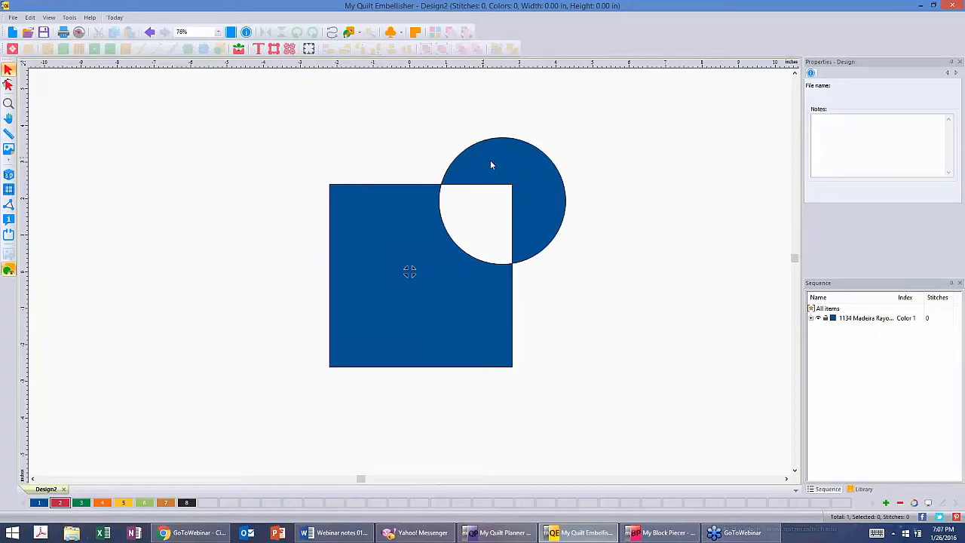
{"action": "left_click", "coordinate": [391, 236]}
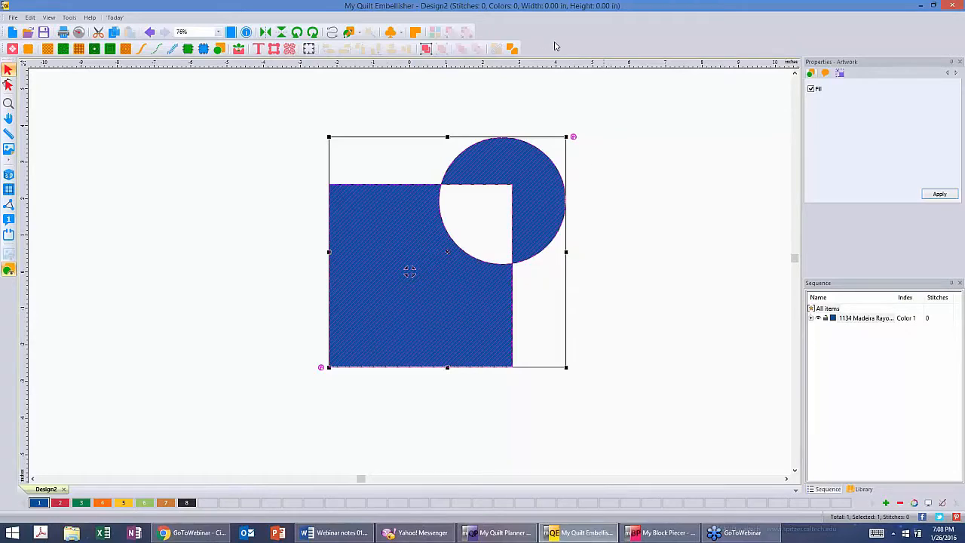
Break the combined path apart into square and circle, and recolor the circle with red color 2
{"action": "left_click", "coordinate": [513, 50]}
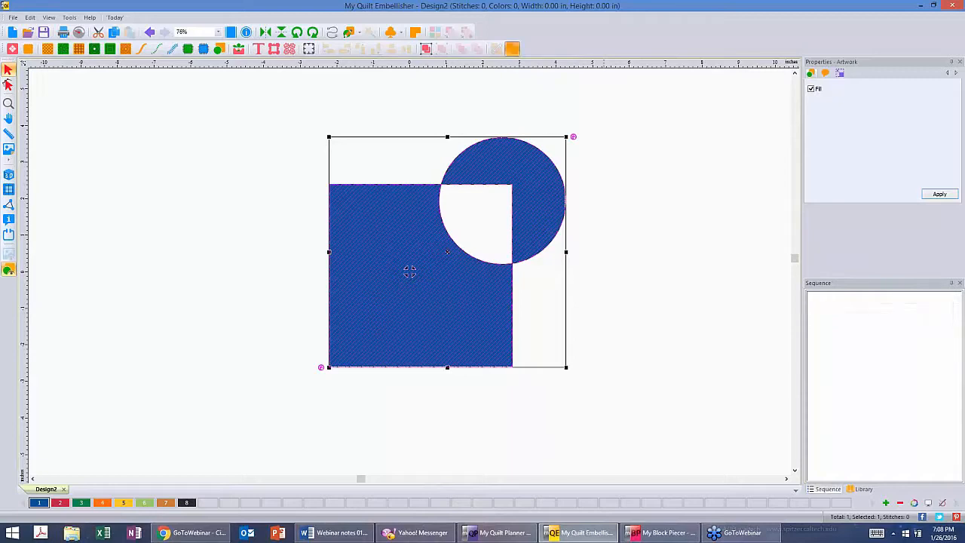
{"action": "left_click", "coordinate": [668, 166]}
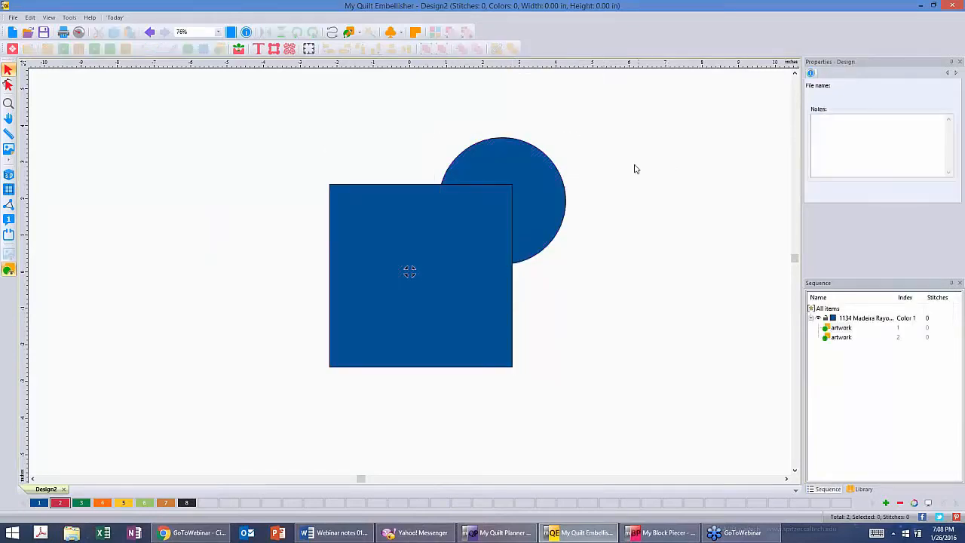
{"action": "left_click", "coordinate": [400, 267]}
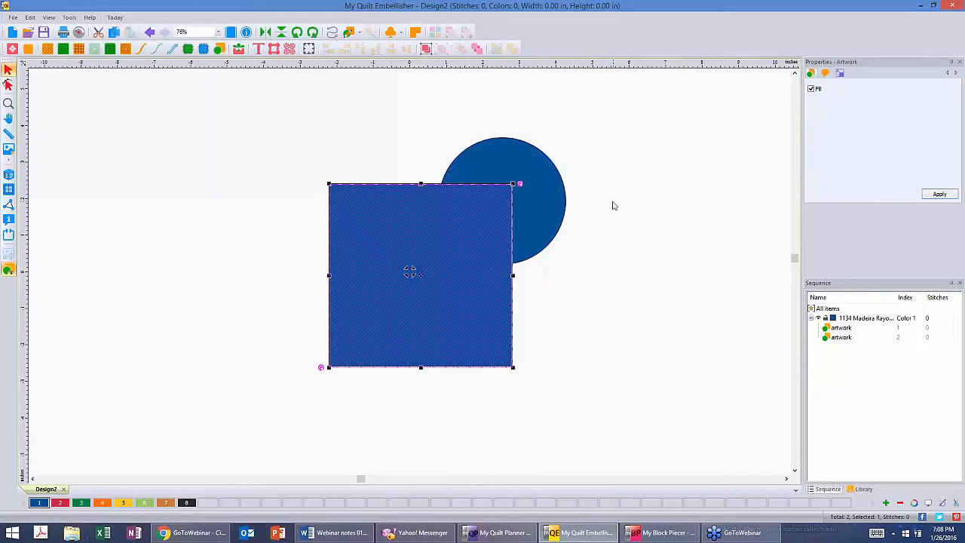
{"action": "left_click", "coordinate": [551, 200]}
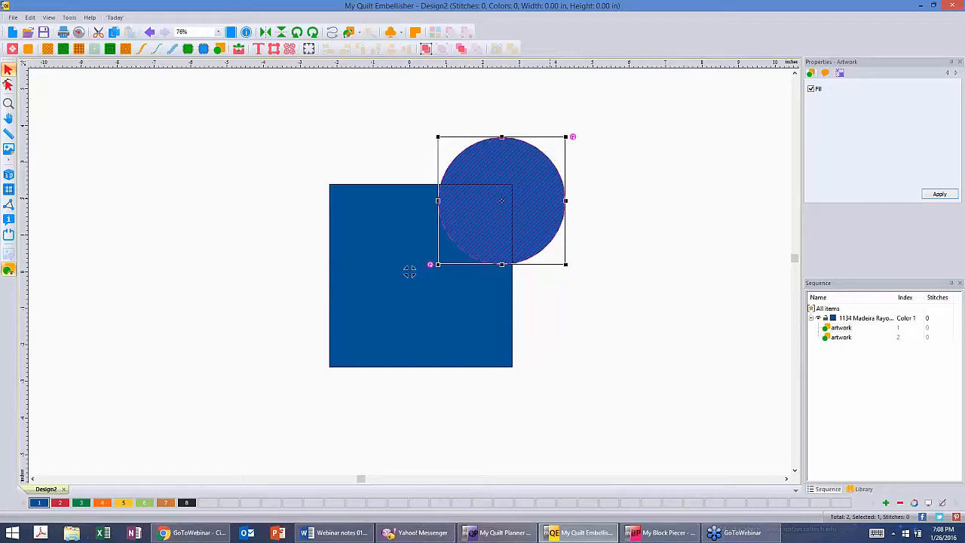
{"action": "left_click", "coordinate": [60, 503]}
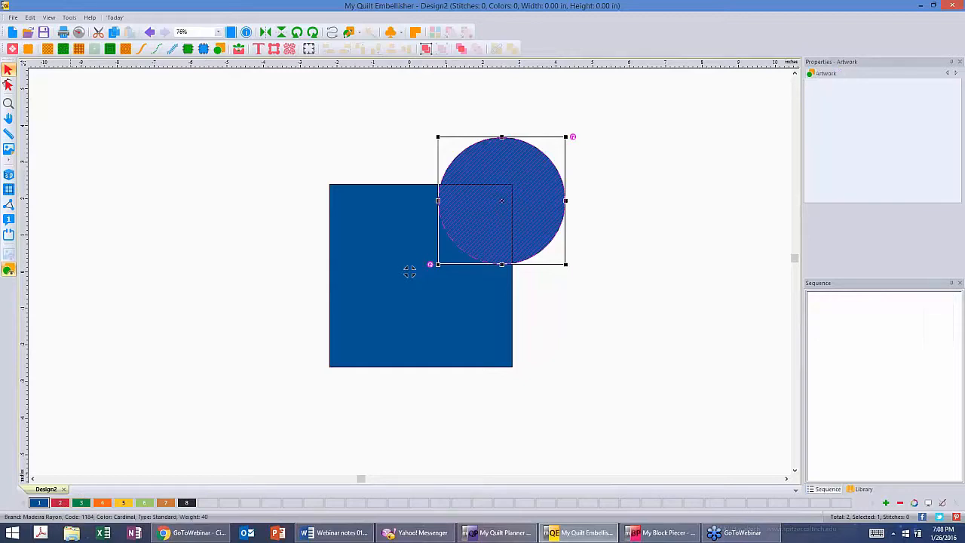
{"action": "left_click", "coordinate": [170, 349]}
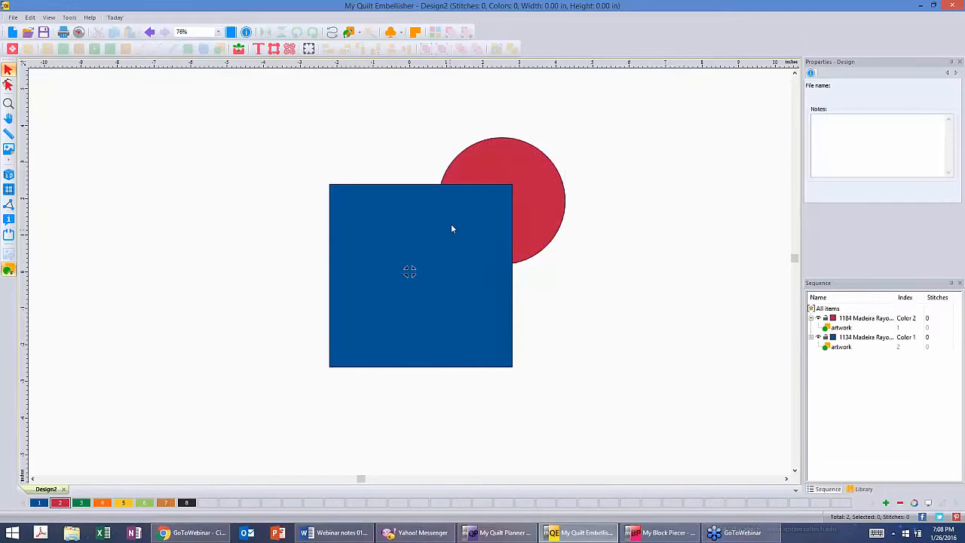
Move the red circle in front of the blue square in the stacking order and send it back behind
{"action": "left_click", "coordinate": [543, 197]}
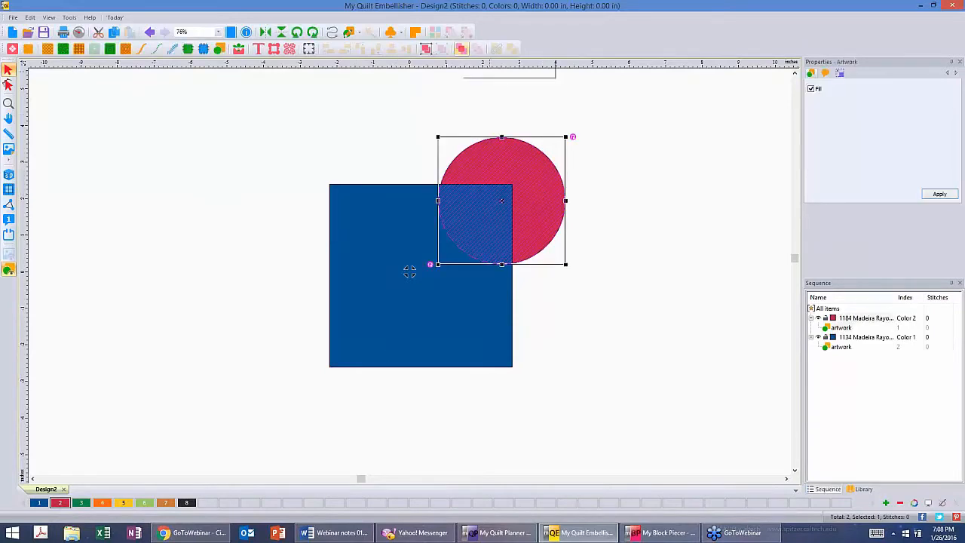
{"action": "left_click", "coordinate": [462, 48]}
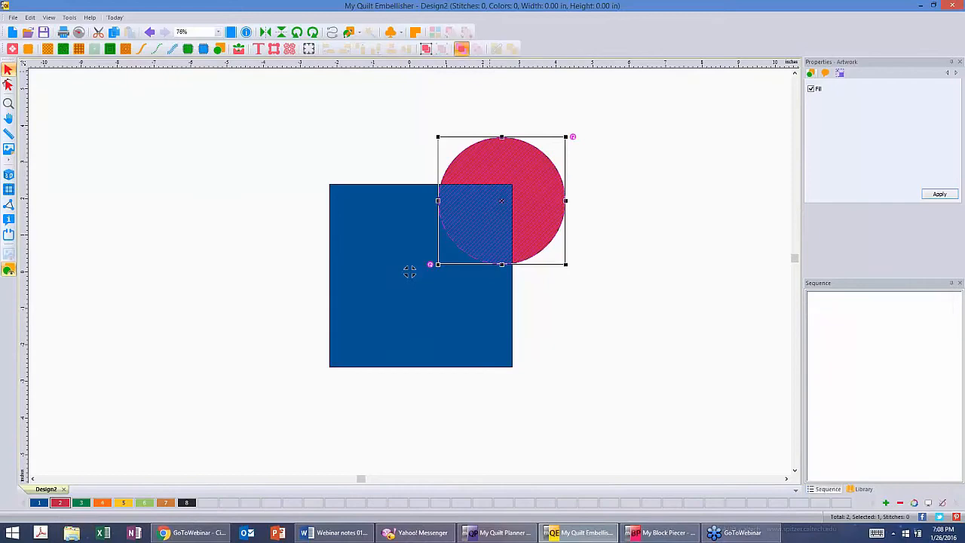
{"action": "left_click", "coordinate": [477, 48]}
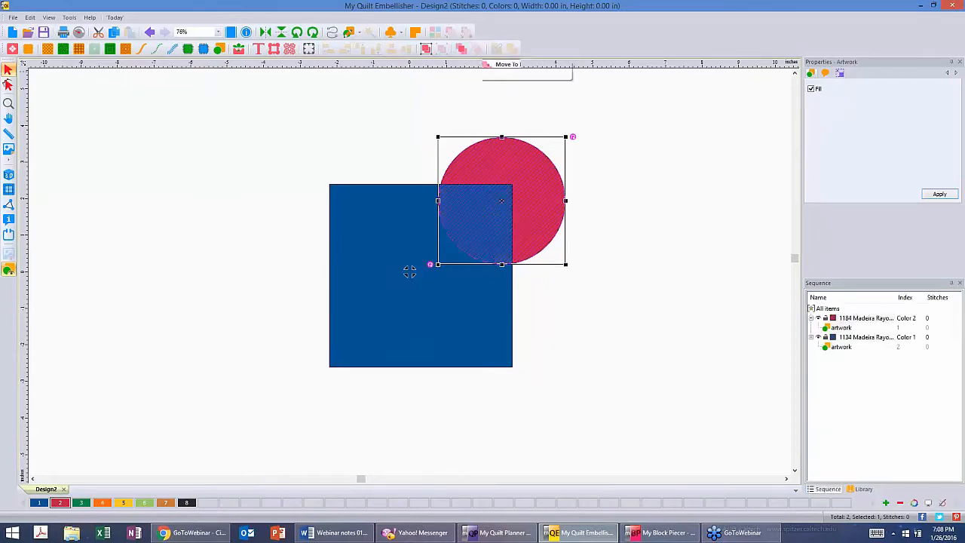
{"action": "left_click", "coordinate": [595, 114]}
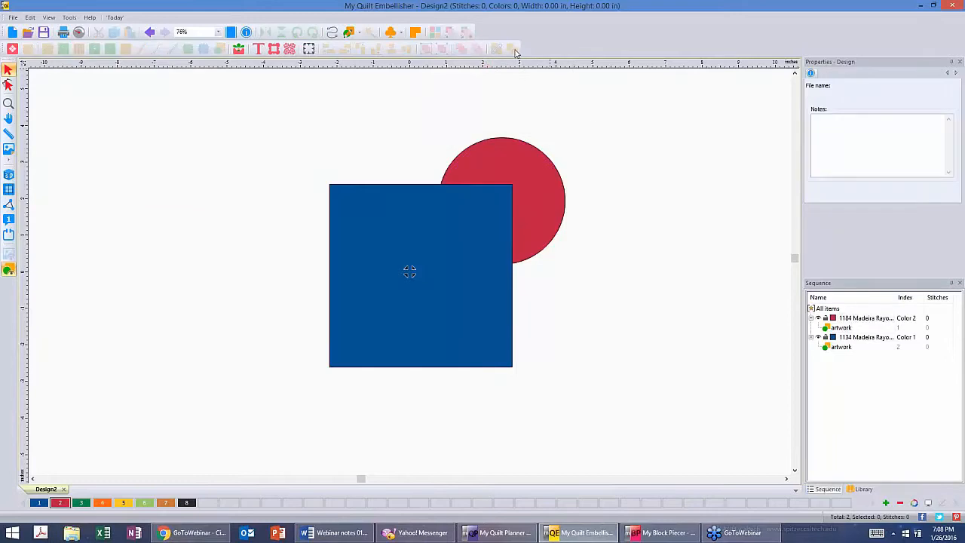
Shift the blue square slightly left and down relative to the circle and copy it
{"action": "left_click_drag", "start_coordinate": [448, 242], "coordinate": [411, 255]}
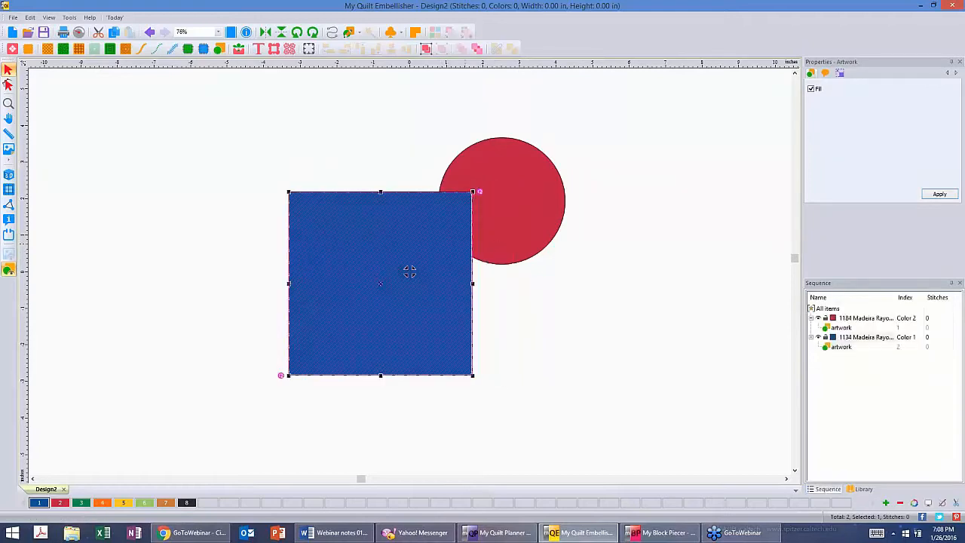
{"action": "mouse_move", "coordinate": [375, 311]}
{"action": "left_mouse_down"}
{"action": "mouse_move", "coordinate": [416, 317]}
{"action": "mouse_move", "coordinate": [392, 308]}
{"action": "left_mouse_up"}
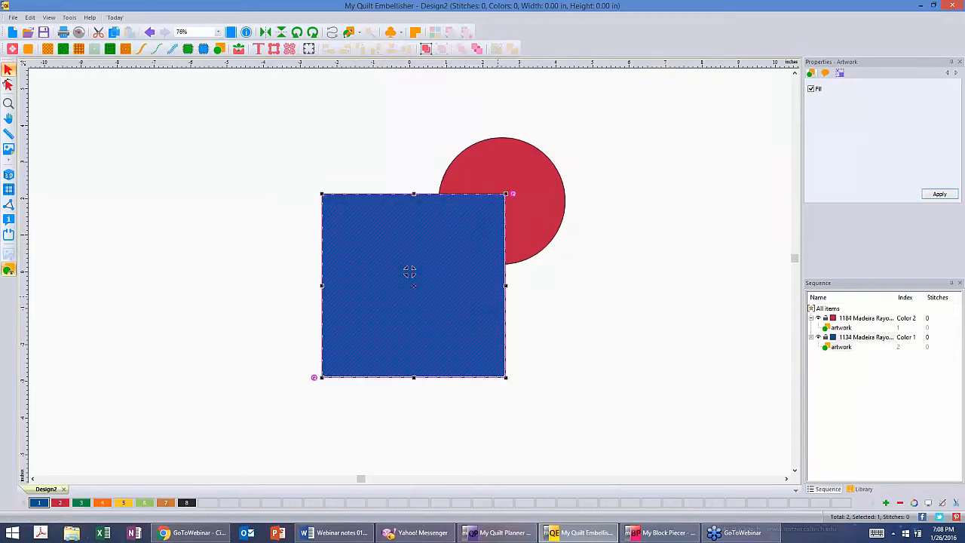
{"action": "right_click", "coordinate": [384, 234]}
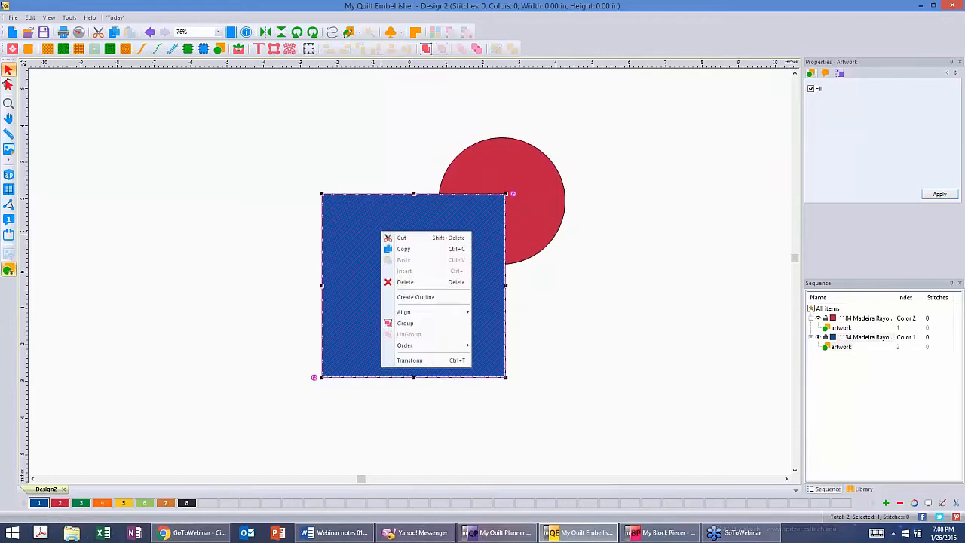
{"action": "left_click", "coordinate": [423, 252]}
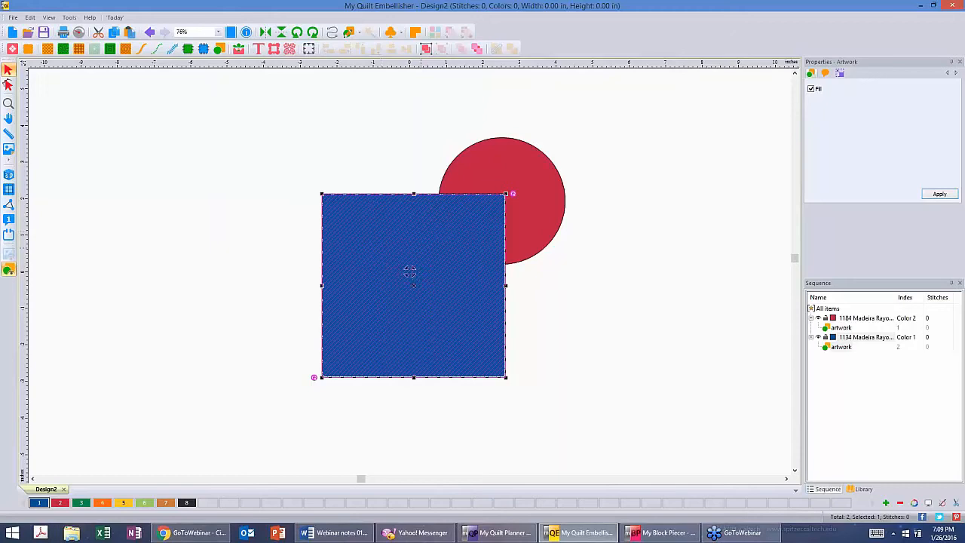
Paste the square, move the copy about 5.01 in right and up to meet the original corner to corner, and center the design
{"action": "right_click", "coordinate": [390, 242]}
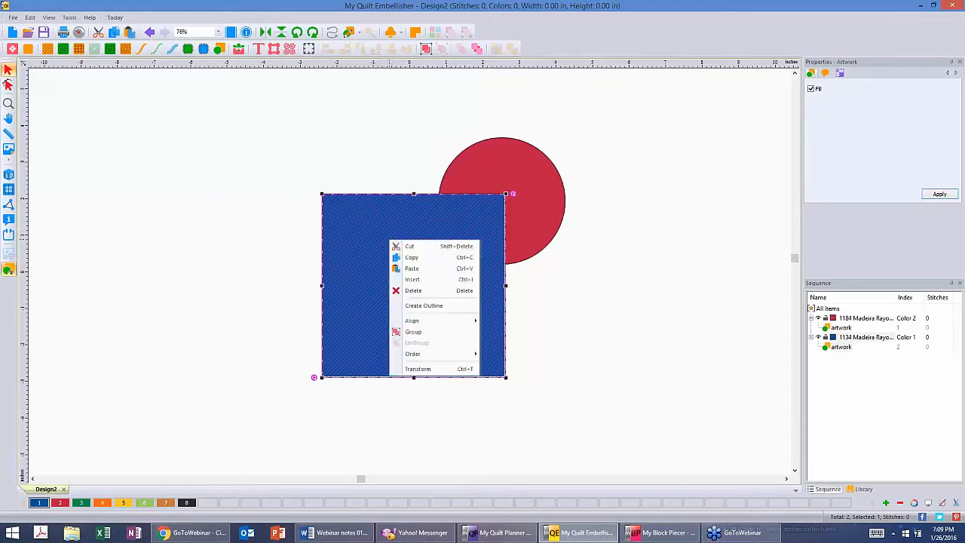
{"action": "left_click", "coordinate": [445, 270]}
{"action": "left_click_drag", "start_coordinate": [427, 280], "coordinate": [599, 112]}
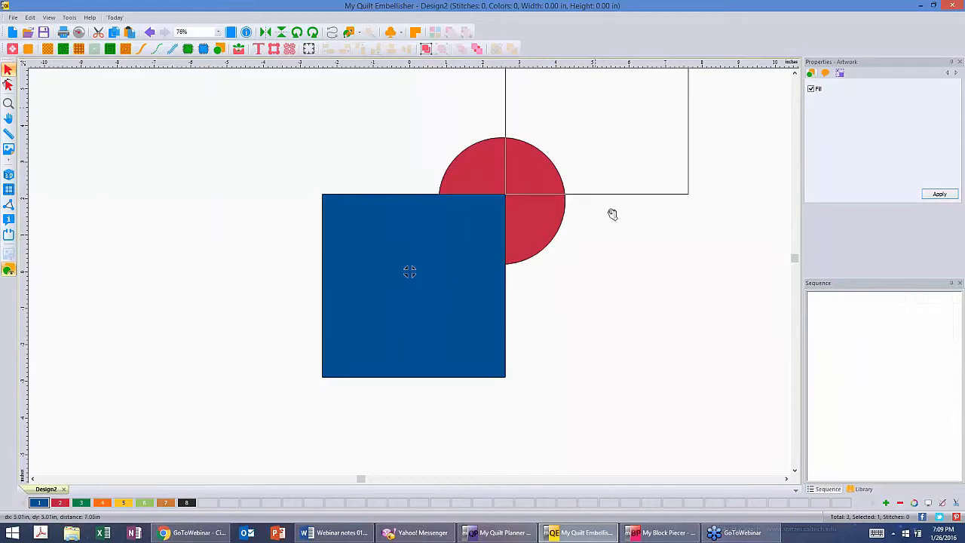
{"action": "left_click", "coordinate": [602, 269]}
{"action": "scroll", "coordinate": [601, 269], "scroll_direction": "down", "scroll_amount": 2}
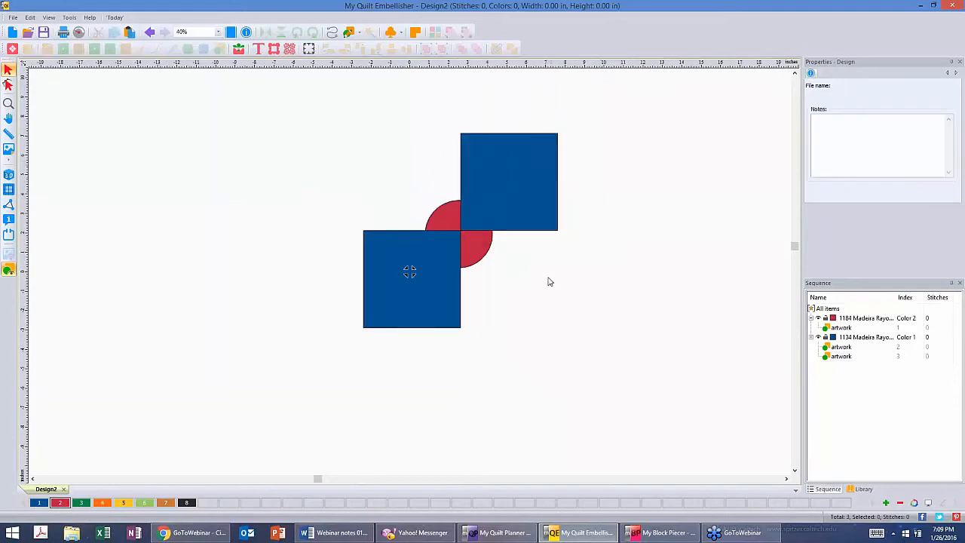
{"action": "right_click", "coordinate": [310, 60]}
{"action": "left_click", "coordinate": [344, 169]}
Enlarge the red circle to about 6.37 in across and move it over the point where the two squares meet
{"action": "left_click", "coordinate": [457, 305]}
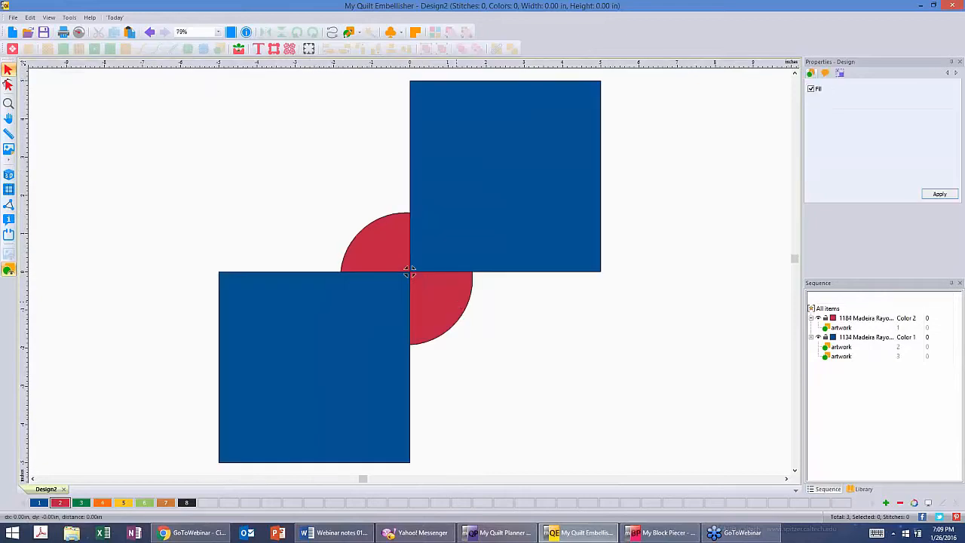
{"action": "left_click_drag", "start_coordinate": [475, 348], "coordinate": [588, 462]}
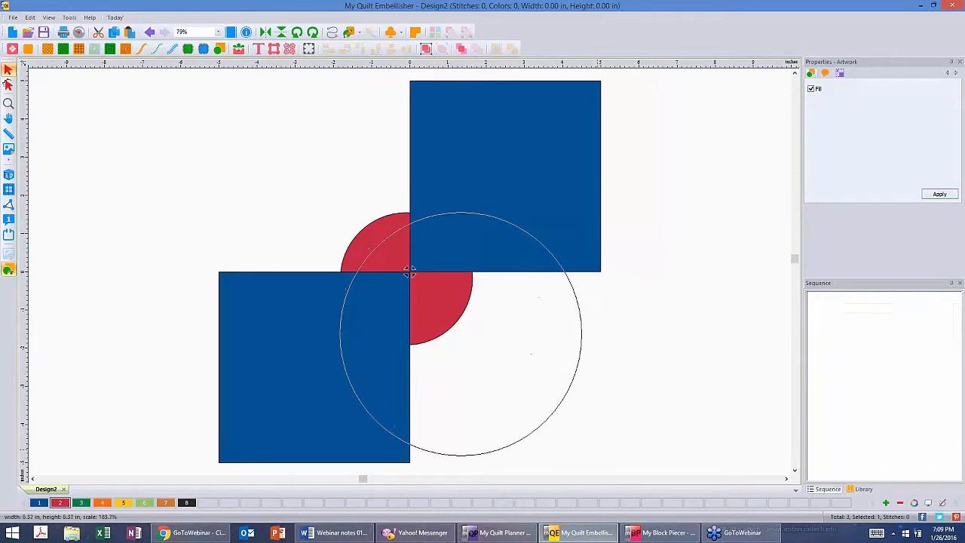
{"action": "left_click_drag", "start_coordinate": [564, 407], "coordinate": [535, 383]}
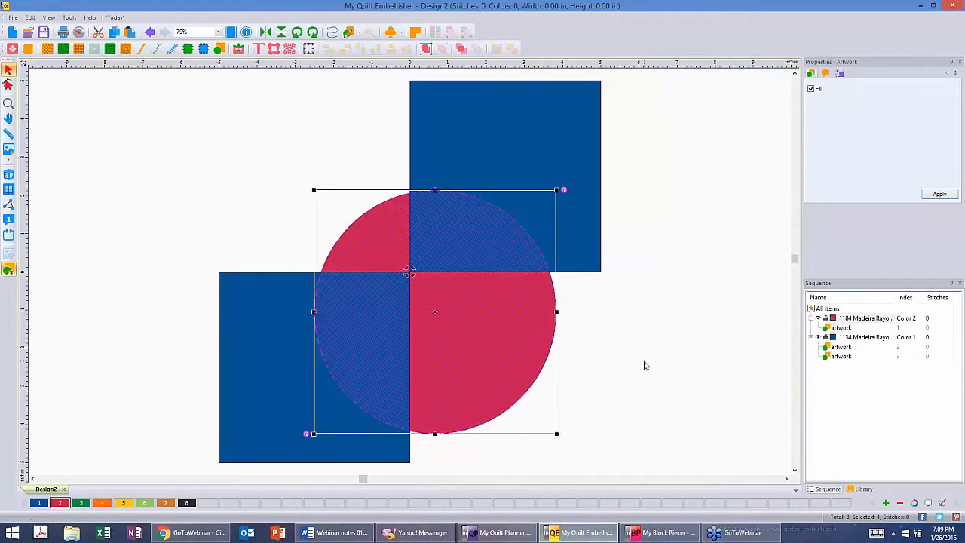
{"action": "left_click", "coordinate": [645, 365]}
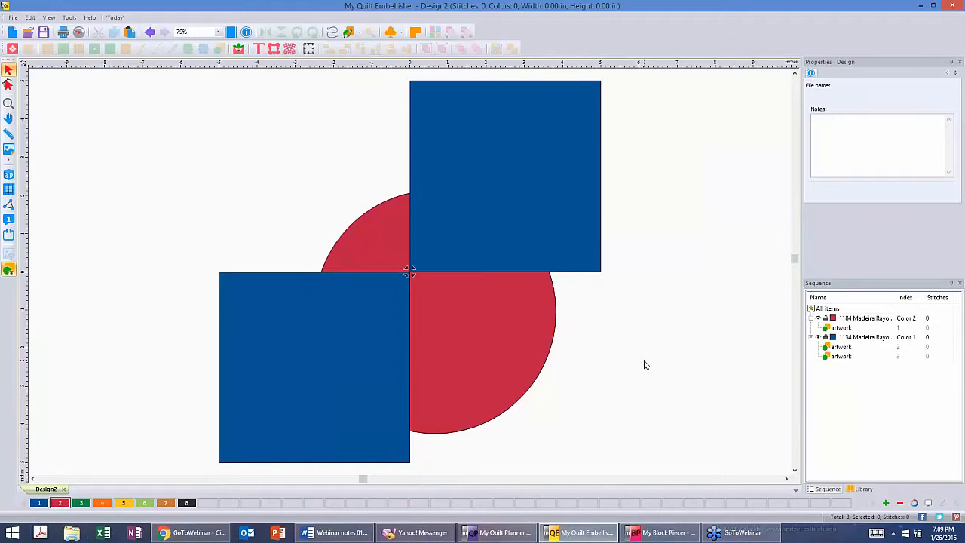
Combine both blue squares and the red circle into one path and shift it slightly left and up
{"action": "key", "text": "ctrl+a"}
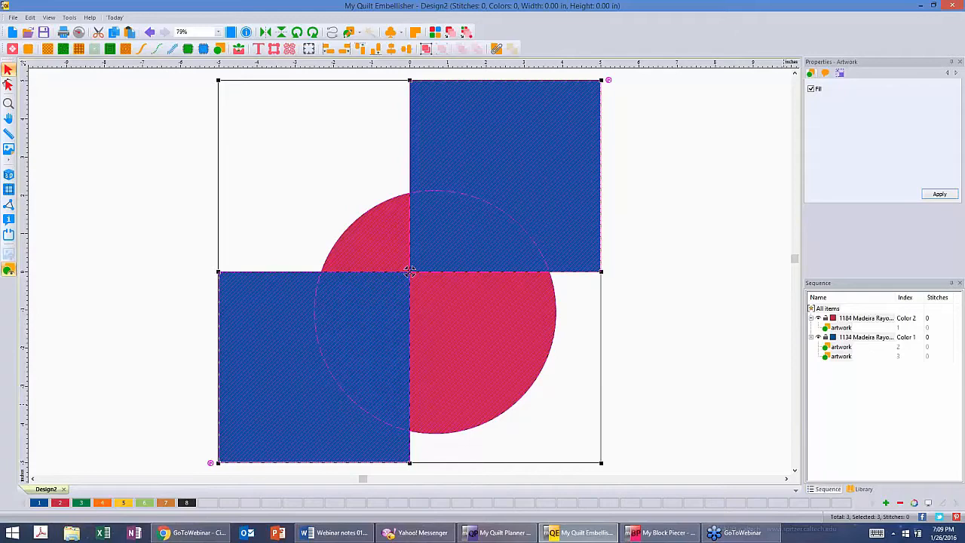
{"action": "left_click", "coordinate": [862, 349]}
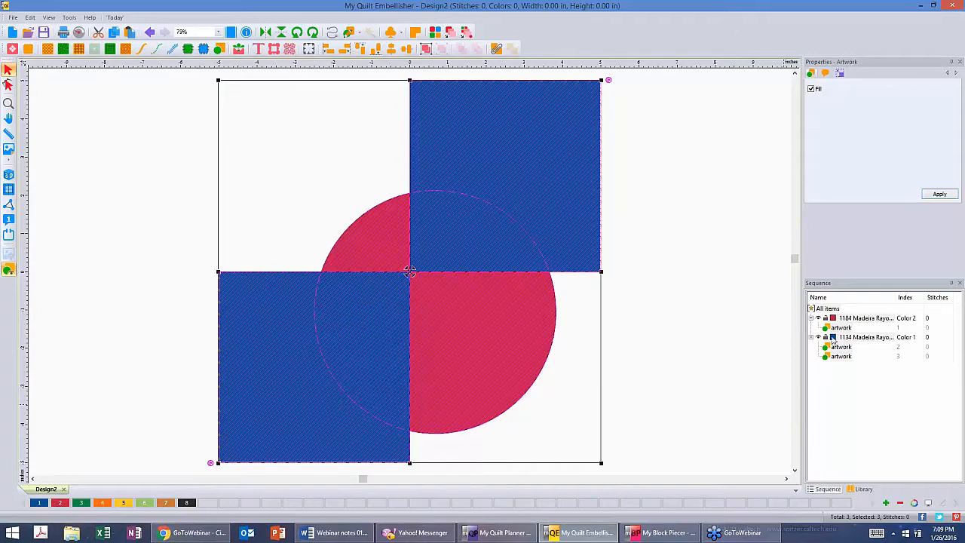
{"action": "left_click", "coordinate": [497, 49]}
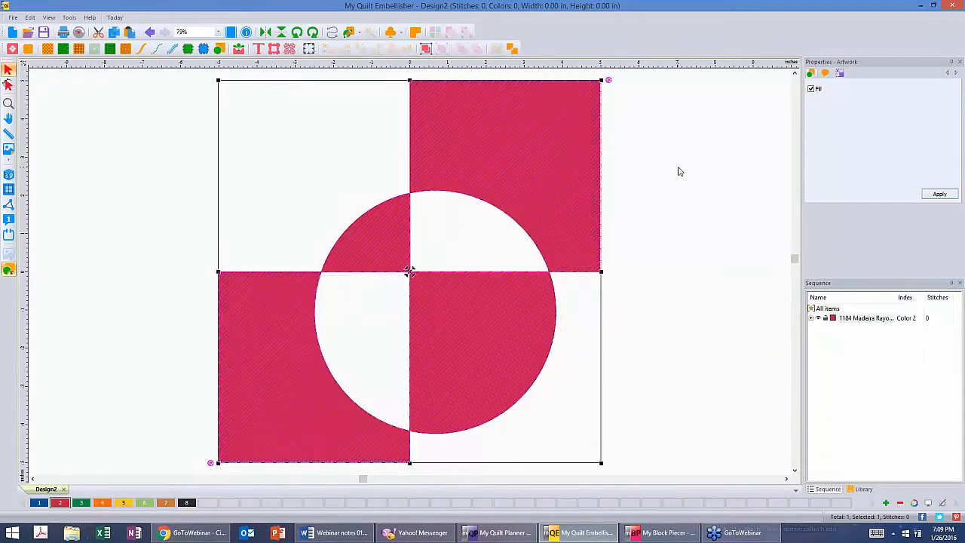
{"action": "left_click", "coordinate": [679, 172]}
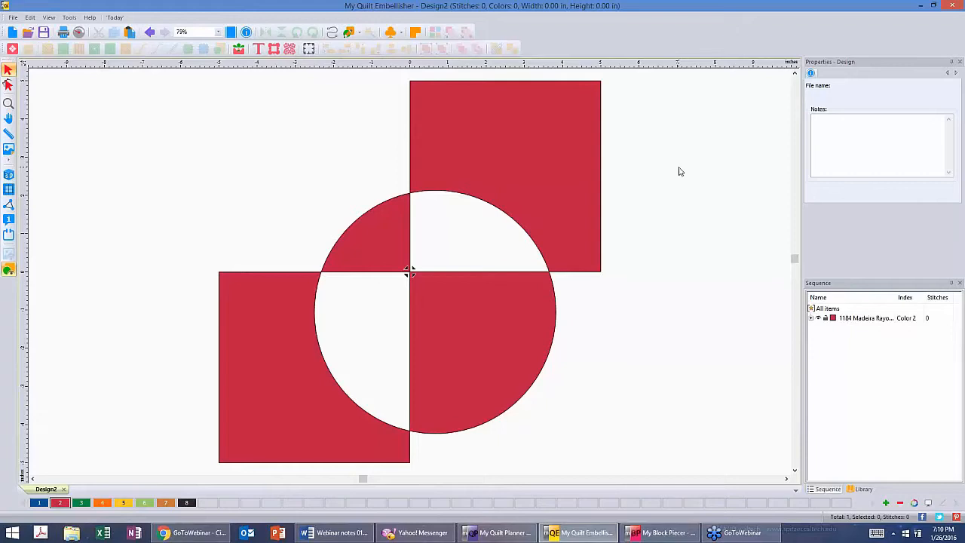
{"action": "mouse_move", "coordinate": [522, 138]}
{"action": "left_mouse_down"}
{"action": "mouse_move", "coordinate": [636, 163]}
{"action": "mouse_move", "coordinate": [560, 151]}
{"action": "mouse_move", "coordinate": [517, 129]}
{"action": "mouse_move", "coordinate": [515, 115]}
{"action": "mouse_move", "coordinate": [523, 128]}
{"action": "left_mouse_up"}
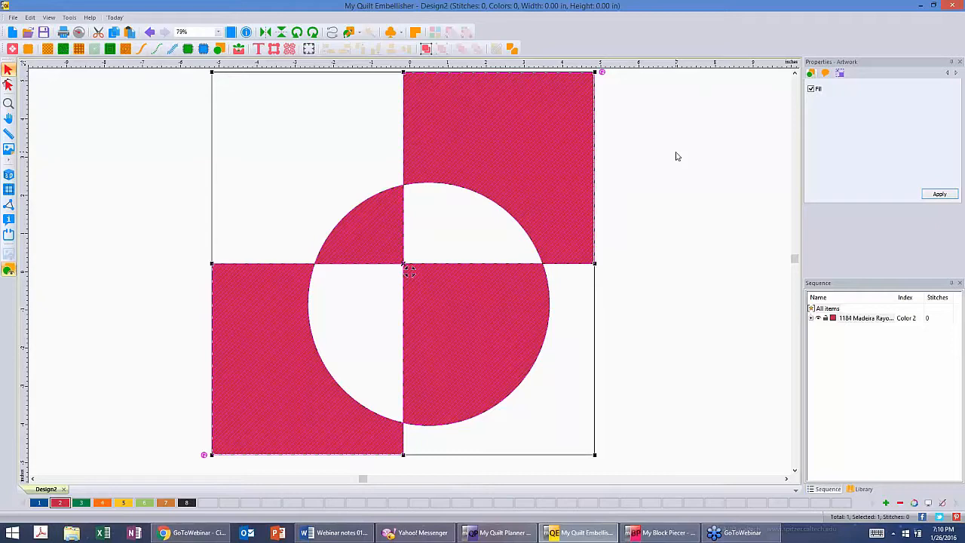
Insert the Diamond Square block from the Basic quilt blocks at 8x8 in as a new design
{"action": "left_click", "coordinate": [12, 49]}
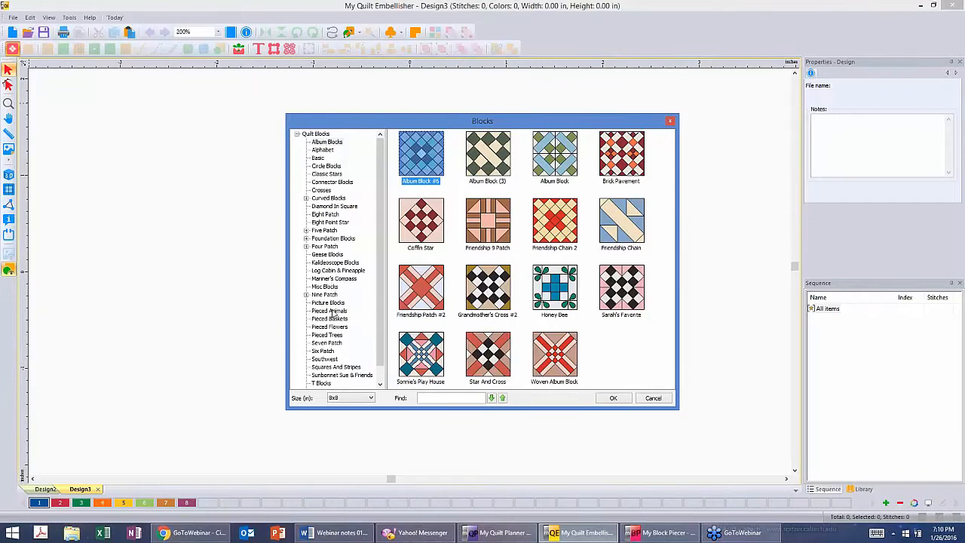
{"action": "mouse_move", "coordinate": [383, 234]}
{"action": "left_mouse_down"}
{"action": "mouse_move", "coordinate": [388, 253]}
{"action": "mouse_move", "coordinate": [385, 225]}
{"action": "left_mouse_up"}
{"action": "left_click", "coordinate": [318, 158]}
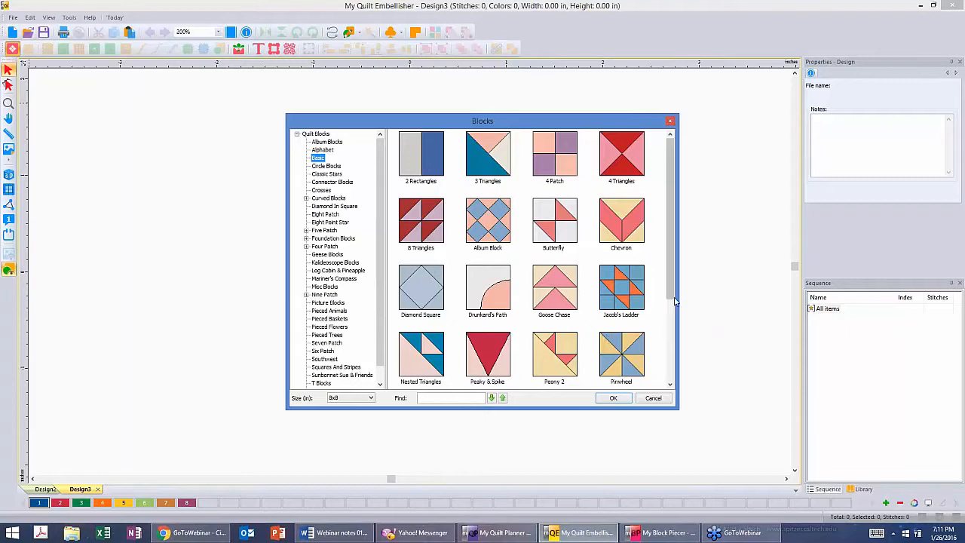
{"action": "left_click_drag", "start_coordinate": [671, 294], "coordinate": [678, 389]}
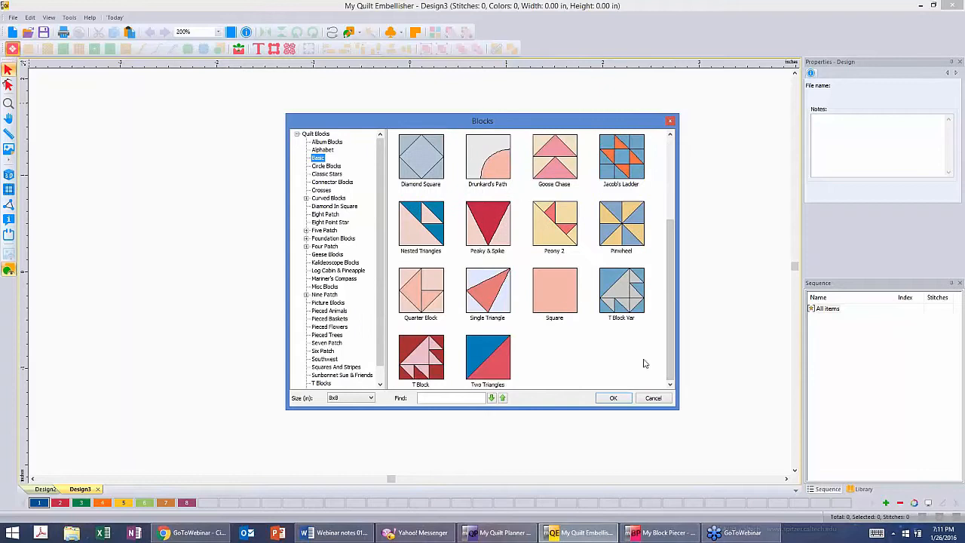
{"action": "scroll", "coordinate": [453, 287], "scroll_direction": "up", "scroll_amount": 4}
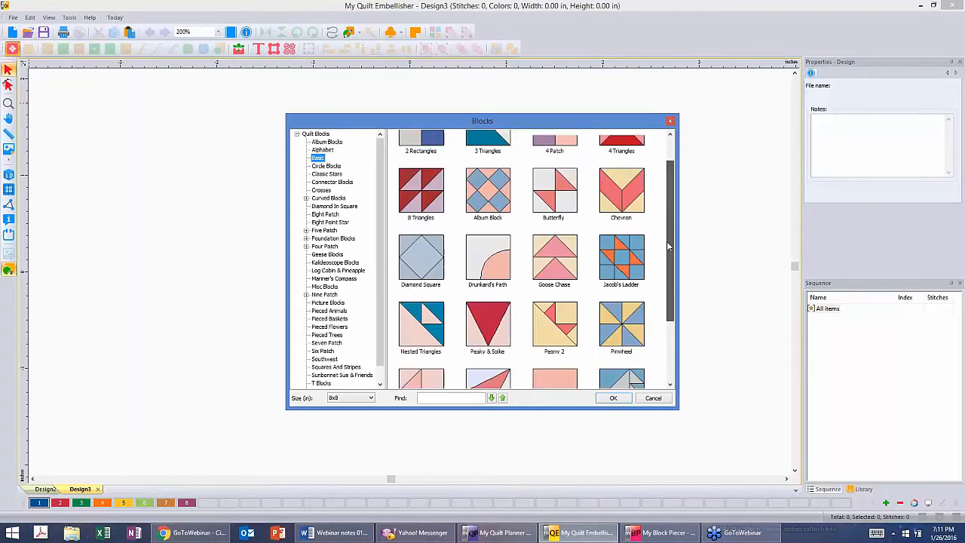
{"action": "left_click", "coordinate": [414, 293]}
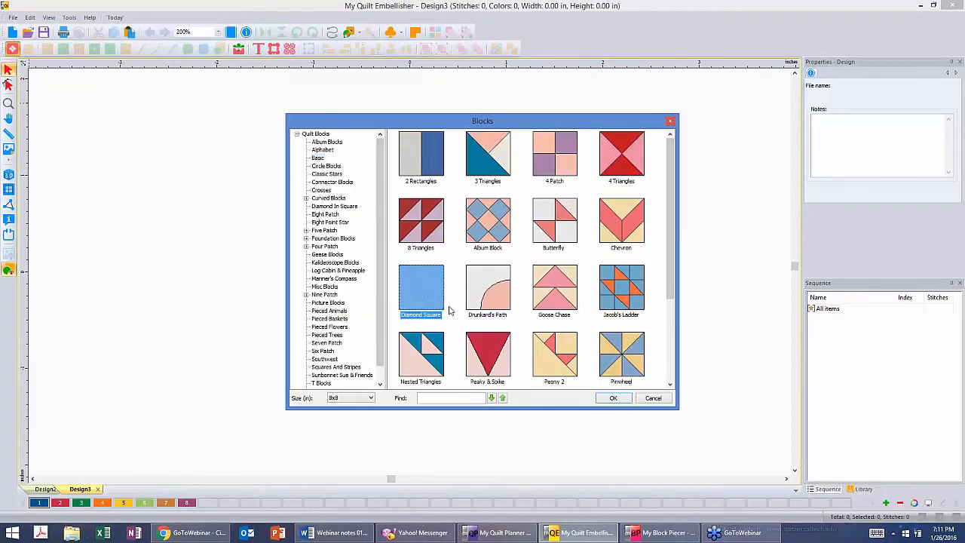
{"action": "left_click", "coordinate": [622, 400]}
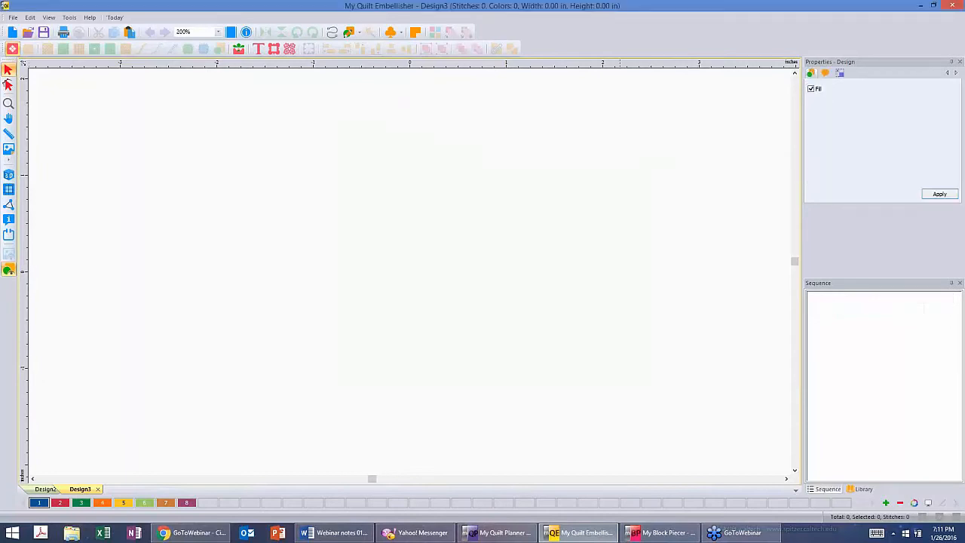
{"action": "left_click", "coordinate": [654, 348]}
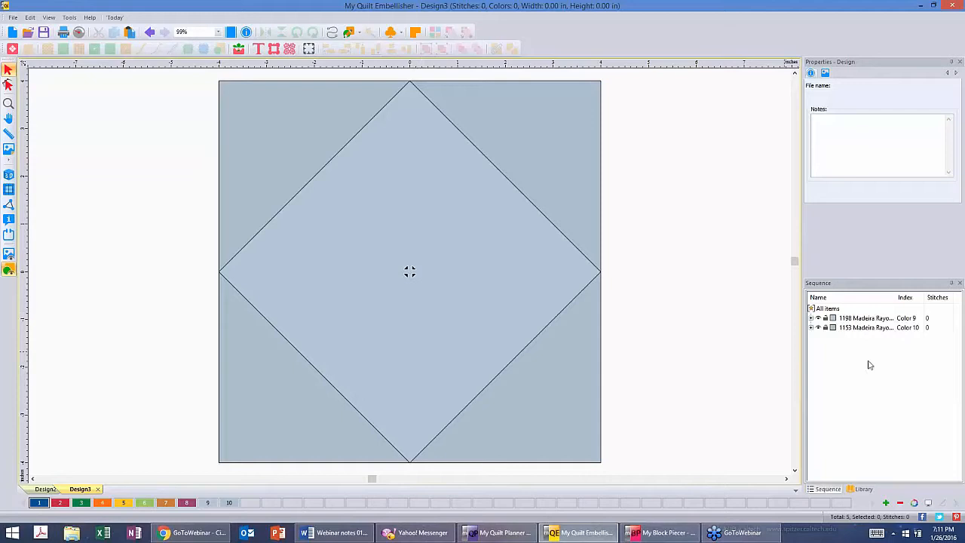
Open the design library and recolor the block's central diamond with color 2, red
{"action": "left_click", "coordinate": [866, 491]}
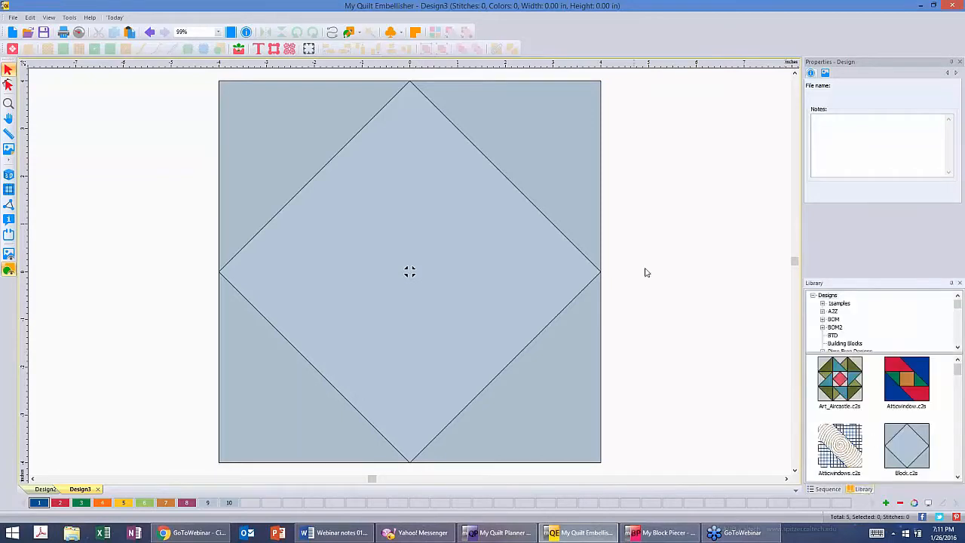
{"action": "left_click", "coordinate": [583, 151]}
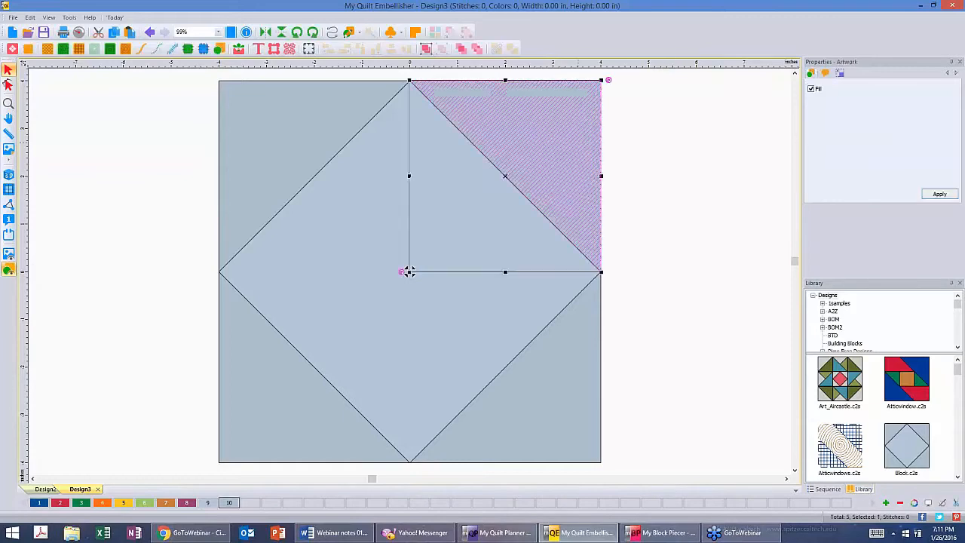
{"action": "left_click_drag", "start_coordinate": [578, 146], "coordinate": [409, 271]}
{"action": "left_click", "coordinate": [638, 150]}
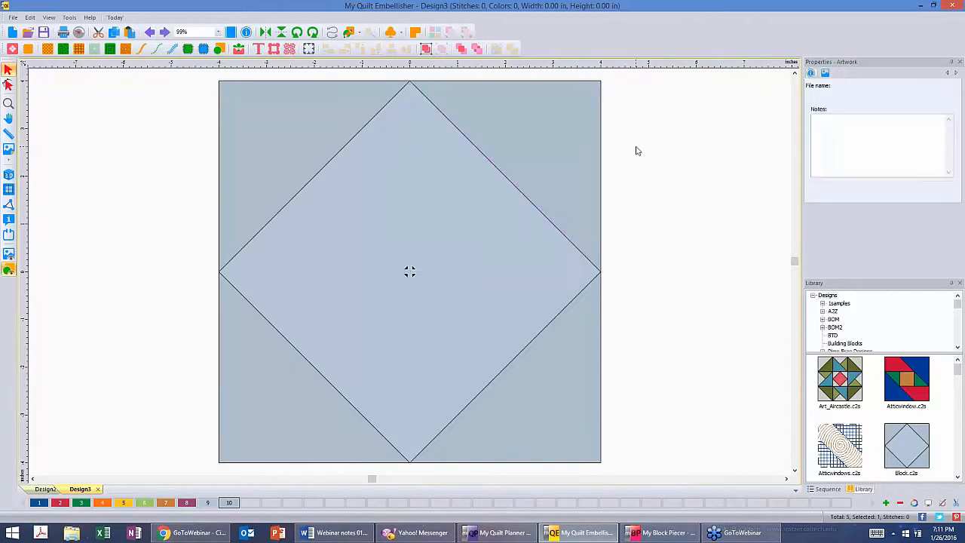
{"action": "left_click", "coordinate": [442, 306]}
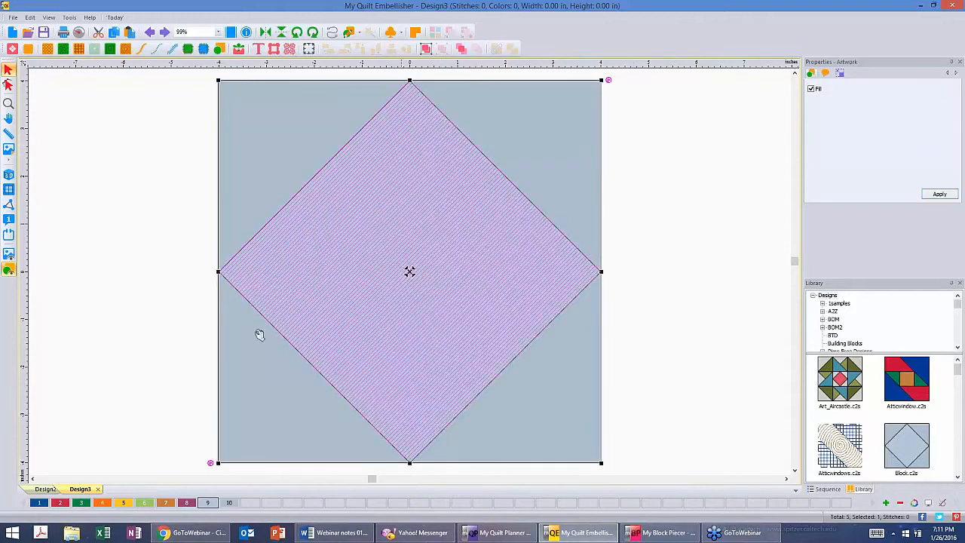
{"action": "left_click", "coordinate": [58, 503]}
{"action": "left_click", "coordinate": [144, 382]}
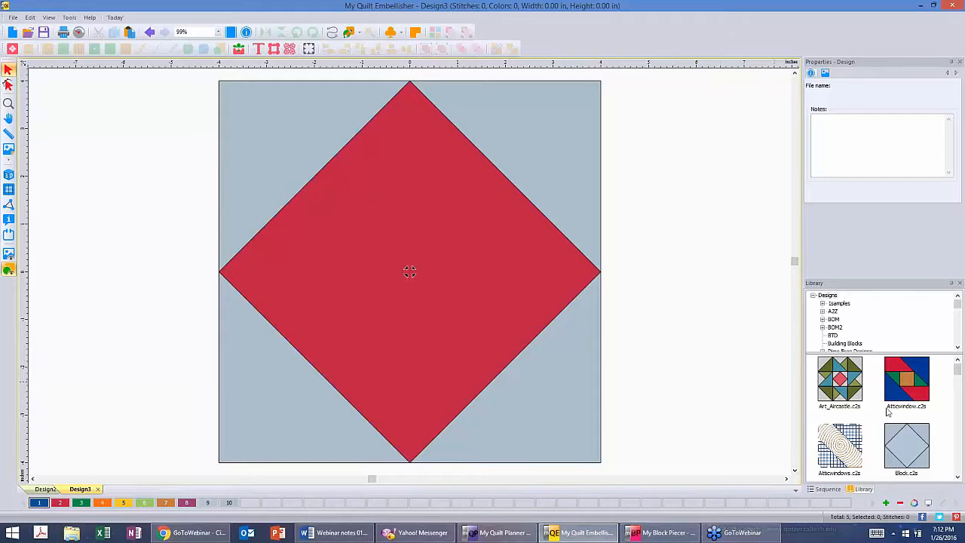
Insert the cherub design 16477.c2s from the January_2016 folder of Dime Free Designs at the center of the diamond
{"action": "left_click", "coordinate": [958, 348]}
{"action": "left_click", "coordinate": [958, 348]}
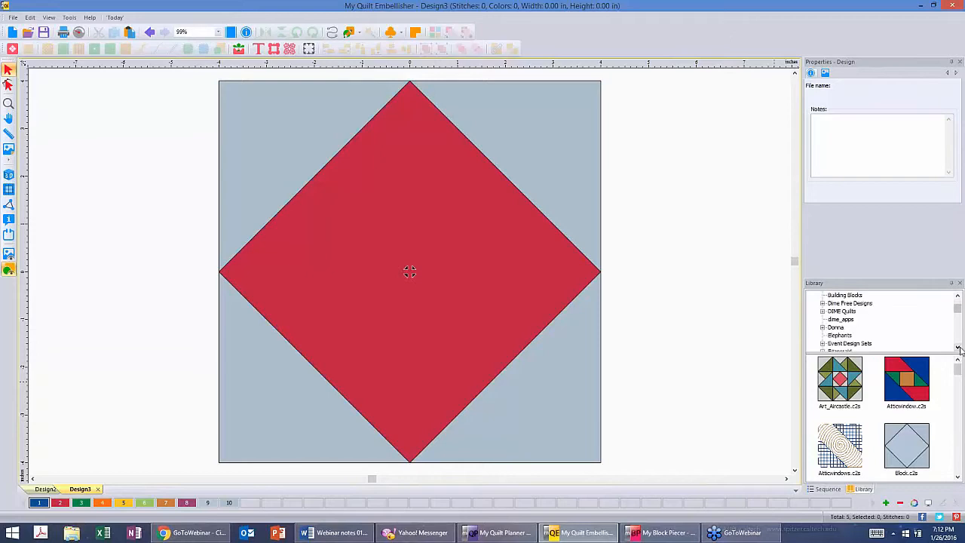
{"action": "left_click", "coordinate": [958, 347]}
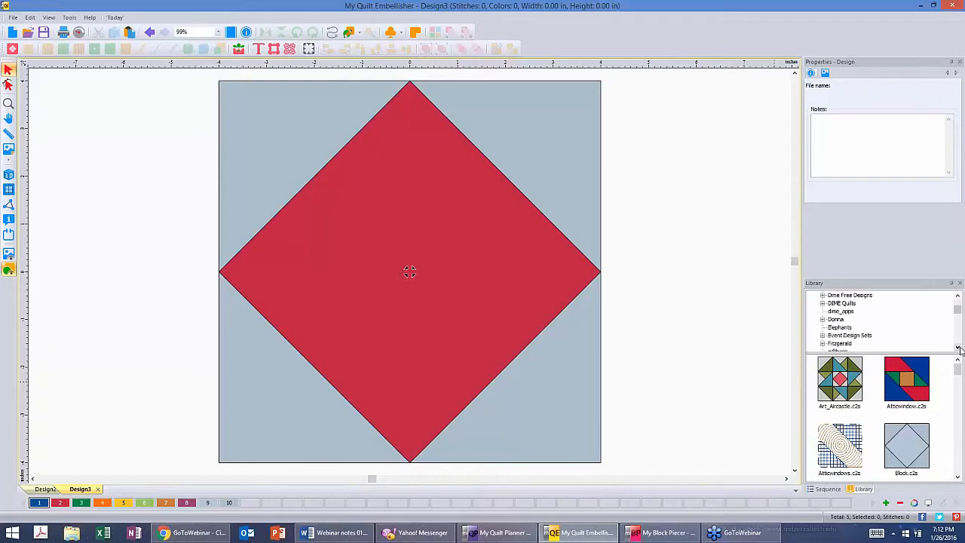
{"action": "left_click", "coordinate": [823, 295]}
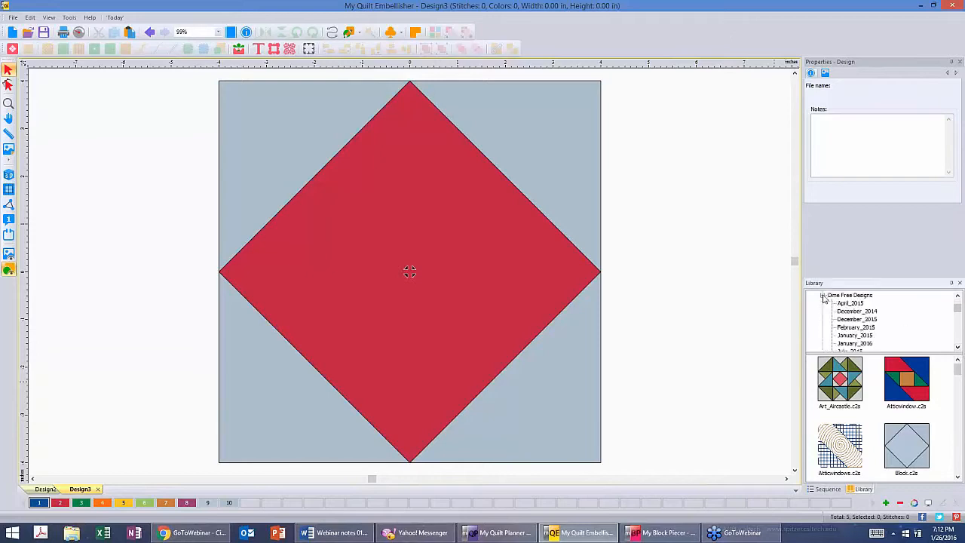
{"action": "left_click", "coordinate": [854, 343]}
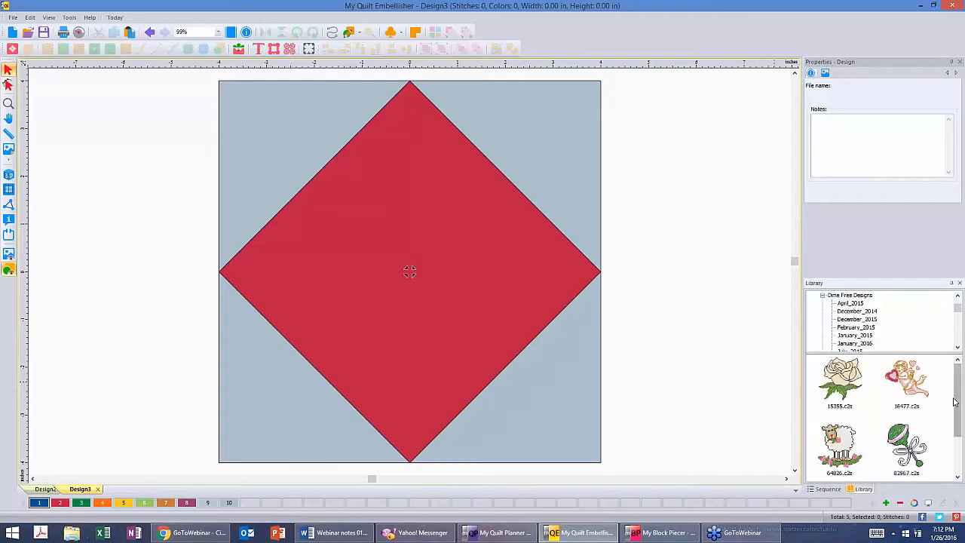
{"action": "mouse_move", "coordinate": [957, 392]}
{"action": "left_mouse_down"}
{"action": "mouse_move", "coordinate": [957, 428]}
{"action": "mouse_move", "coordinate": [957, 393]}
{"action": "left_mouse_up"}
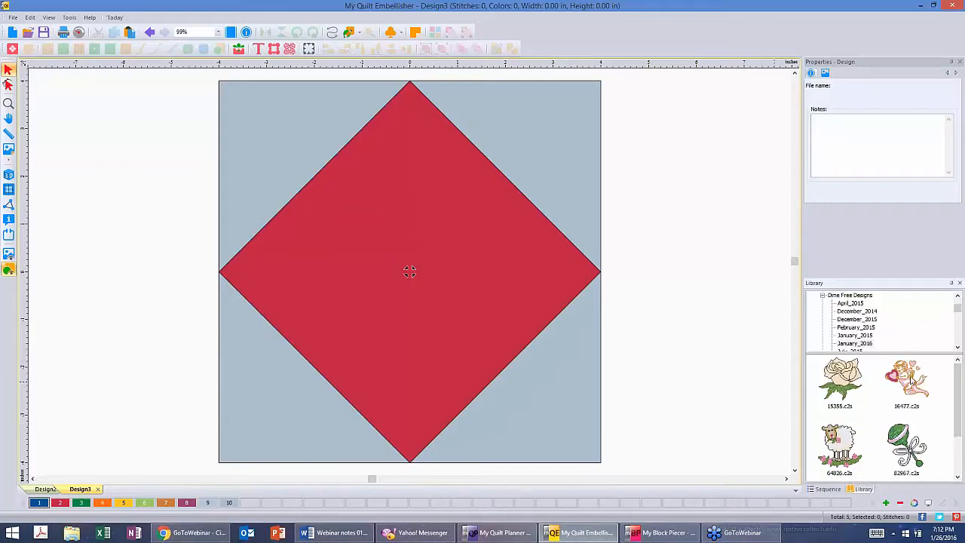
{"action": "left_click_drag", "start_coordinate": [910, 381], "coordinate": [407, 272]}
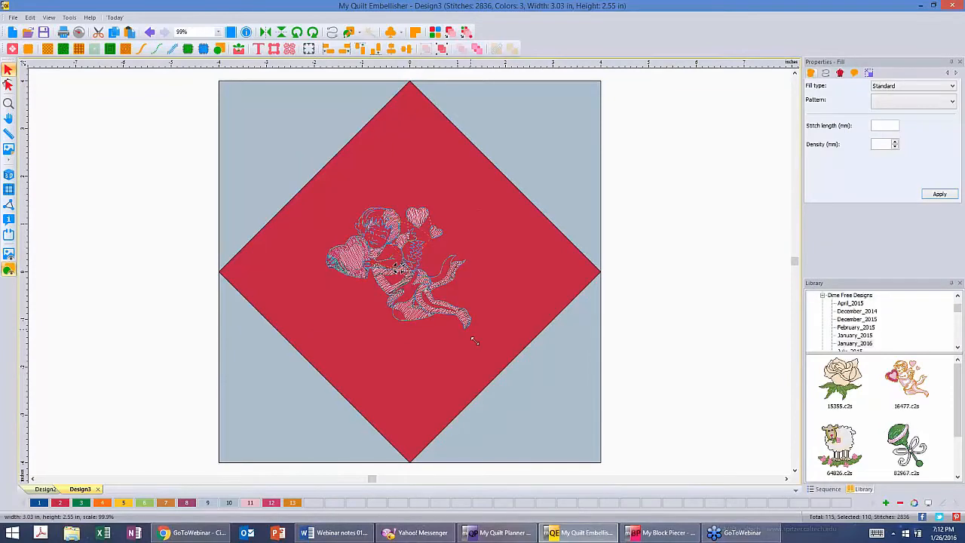
Enlarge the cherub to about 4.17 x 3.54 in and move it up slightly to center it in the red diamond
{"action": "left_click_drag", "start_coordinate": [474, 341], "coordinate": [497, 371]}
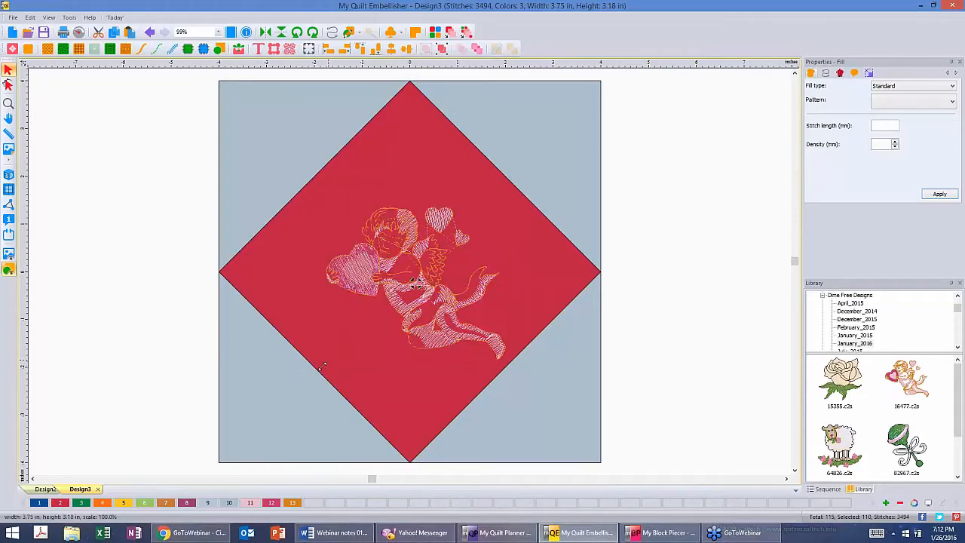
{"action": "mouse_move", "coordinate": [322, 367]}
{"action": "left_mouse_down"}
{"action": "mouse_move", "coordinate": [284, 392]}
{"action": "mouse_move", "coordinate": [310, 374]}
{"action": "left_mouse_up"}
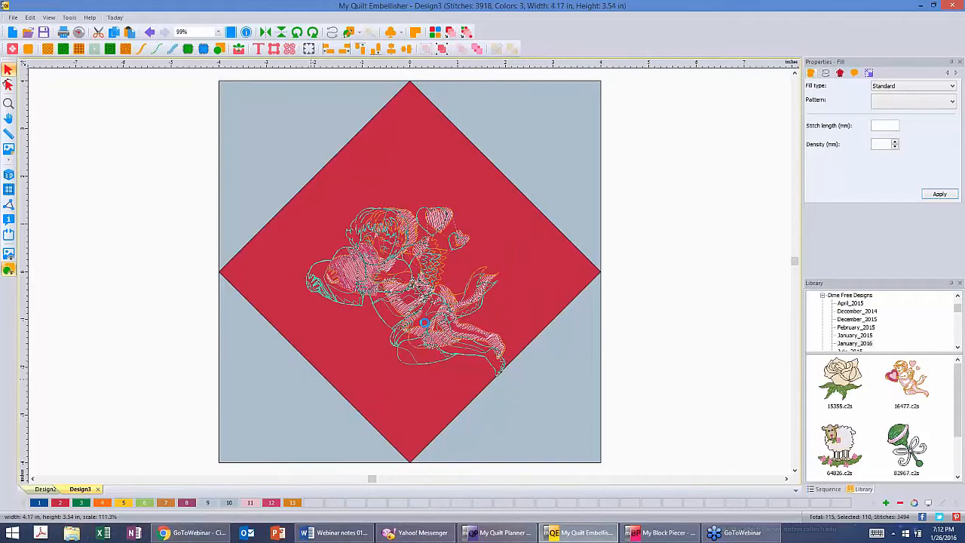
{"action": "mouse_move", "coordinate": [422, 304]}
{"action": "left_mouse_down"}
{"action": "mouse_move", "coordinate": [409, 272]}
{"action": "mouse_move", "coordinate": [425, 285]}
{"action": "left_mouse_up"}
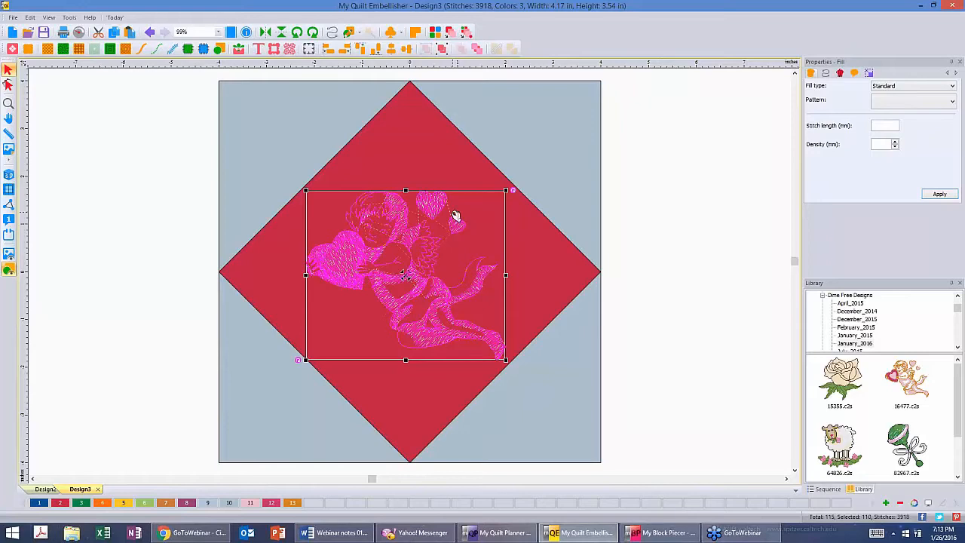
{"action": "left_click", "coordinate": [619, 215]}
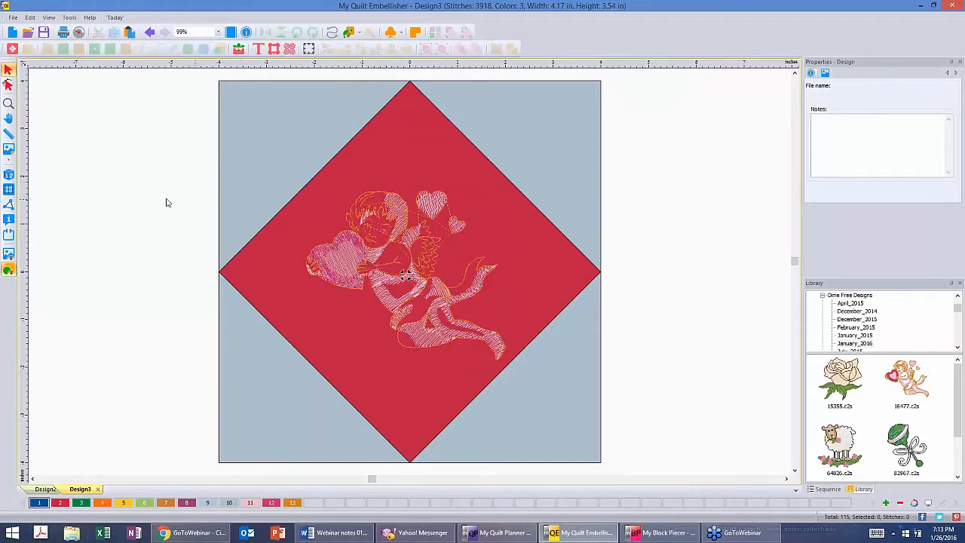
Turn on the 3D stitch view and create one united outline about 0.1 in outside the cherub design
{"action": "left_click", "coordinate": [8, 176]}
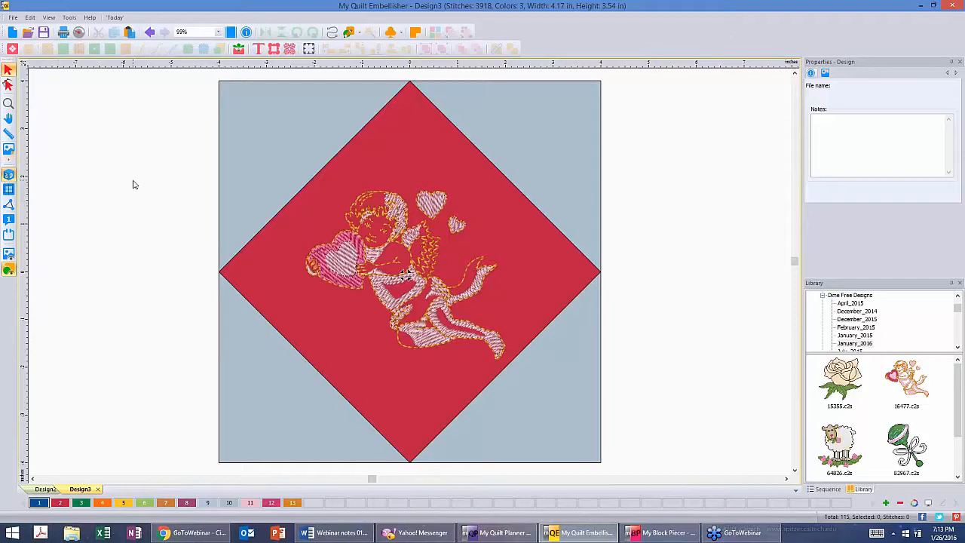
{"action": "left_click", "coordinate": [403, 272]}
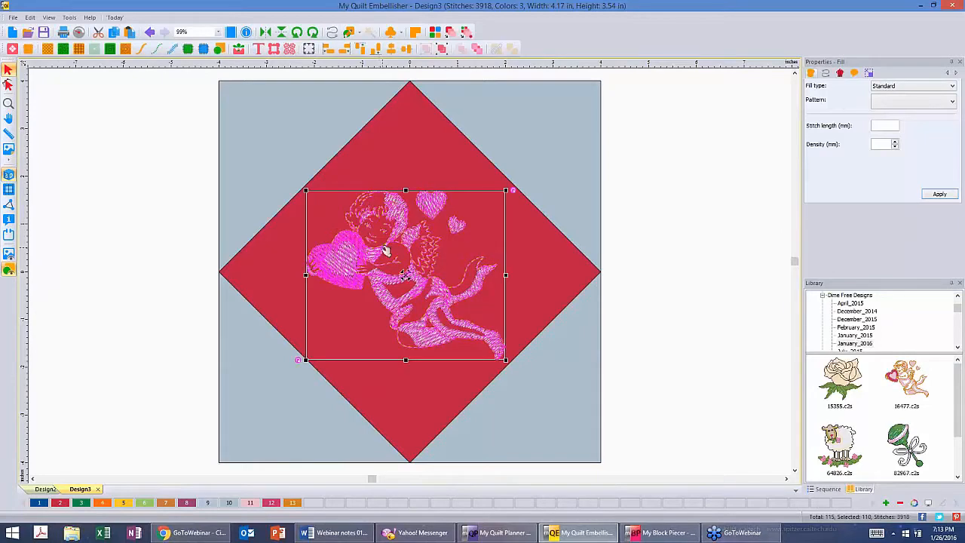
{"action": "right_click", "coordinate": [386, 250]}
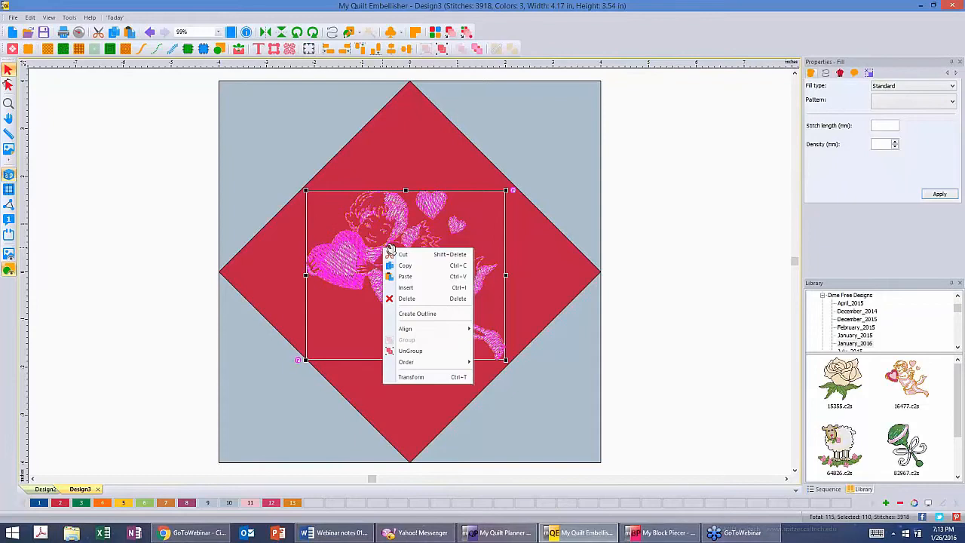
{"action": "left_click", "coordinate": [425, 314]}
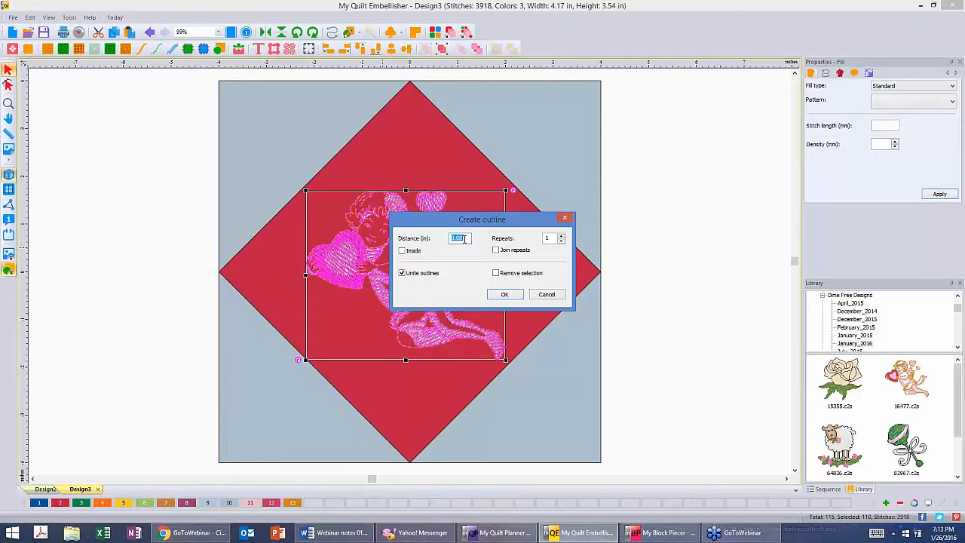
{"action": "left_click_drag", "start_coordinate": [465, 239], "coordinate": [457, 239]}
{"action": "type", "text": "1"}
{"action": "left_click", "coordinate": [505, 295]}
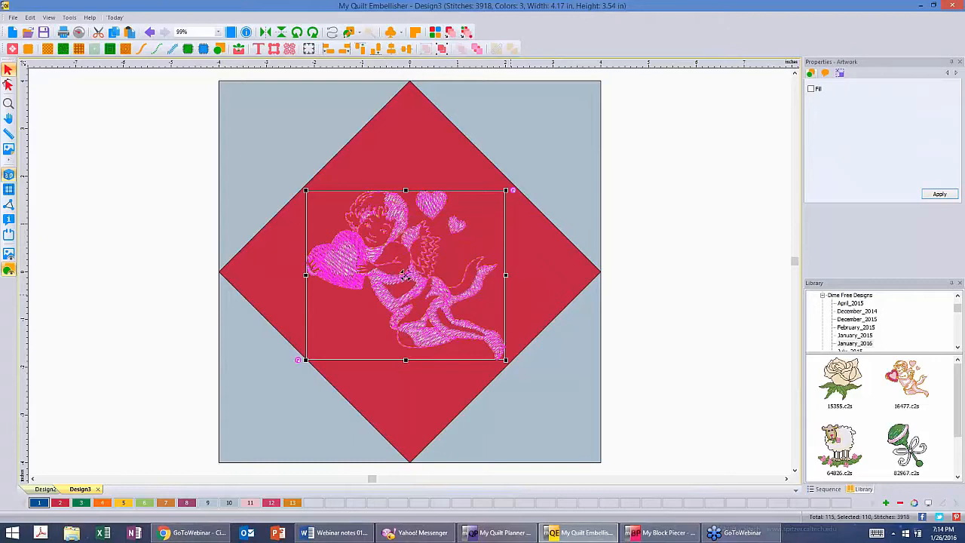
{"action": "left_click", "coordinate": [676, 189]}
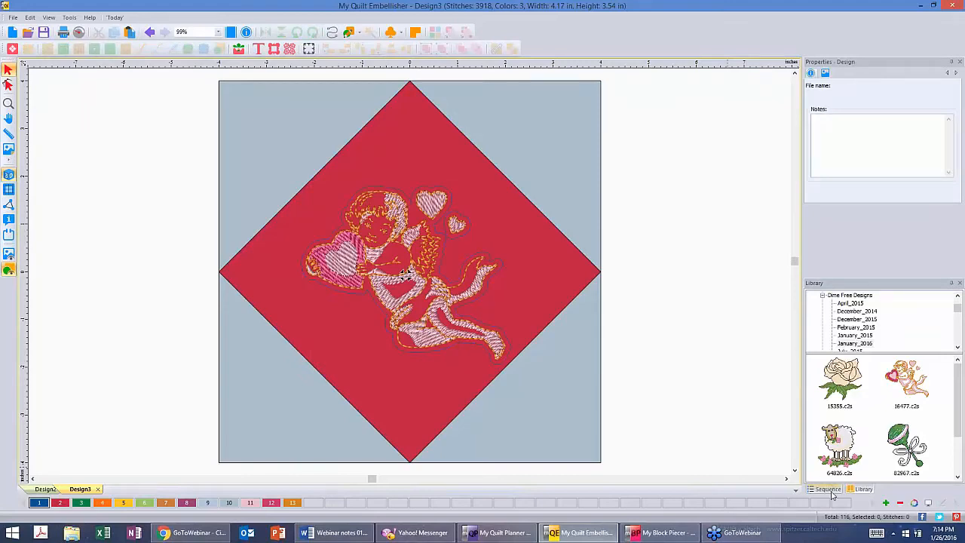
Examine the sequence list by selecting the diamond, the corner triangles and the cherub's three thread colors
{"action": "key", "text": "ctrl"}
{"action": "key", "text": "ctrl"}
{"action": "left_click", "coordinate": [830, 491]}
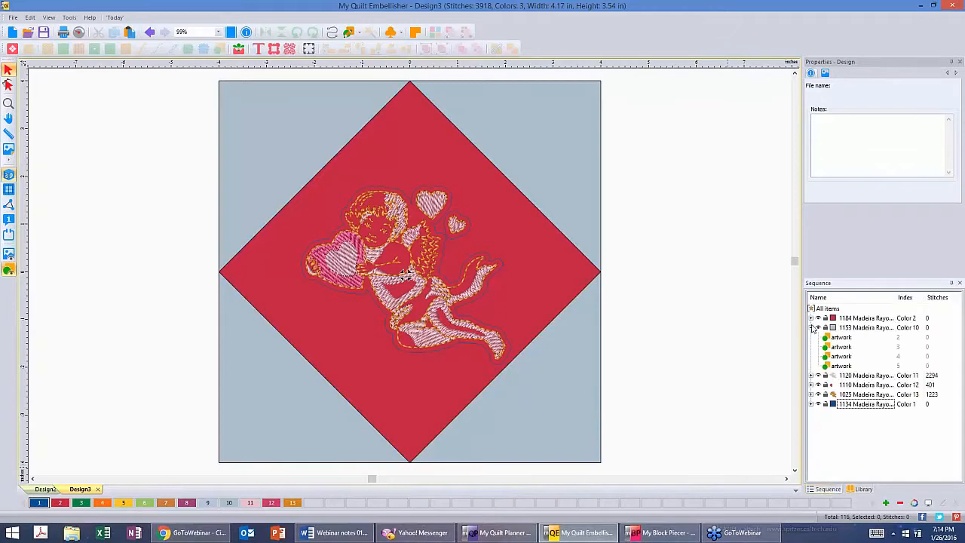
{"action": "left_click", "coordinate": [868, 320]}
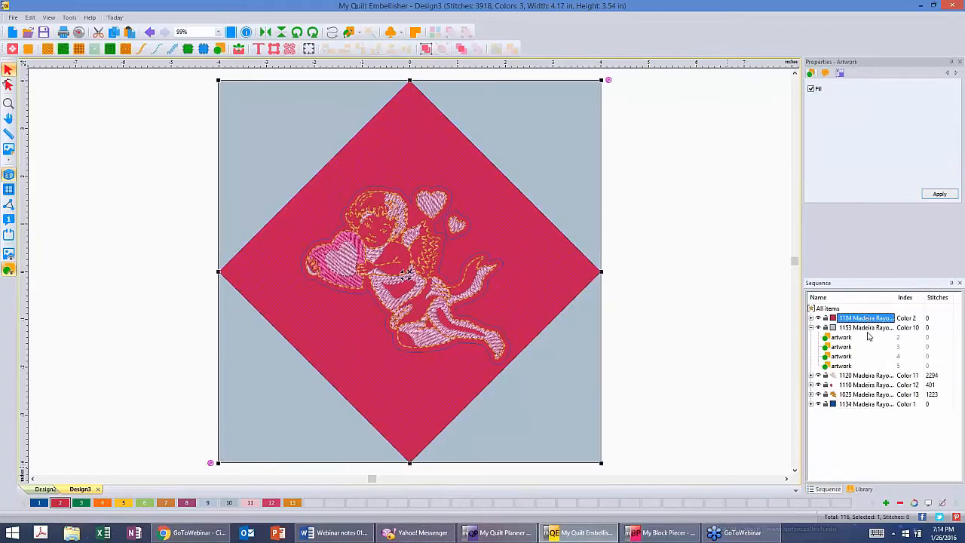
{"action": "left_click", "coordinate": [869, 328]}
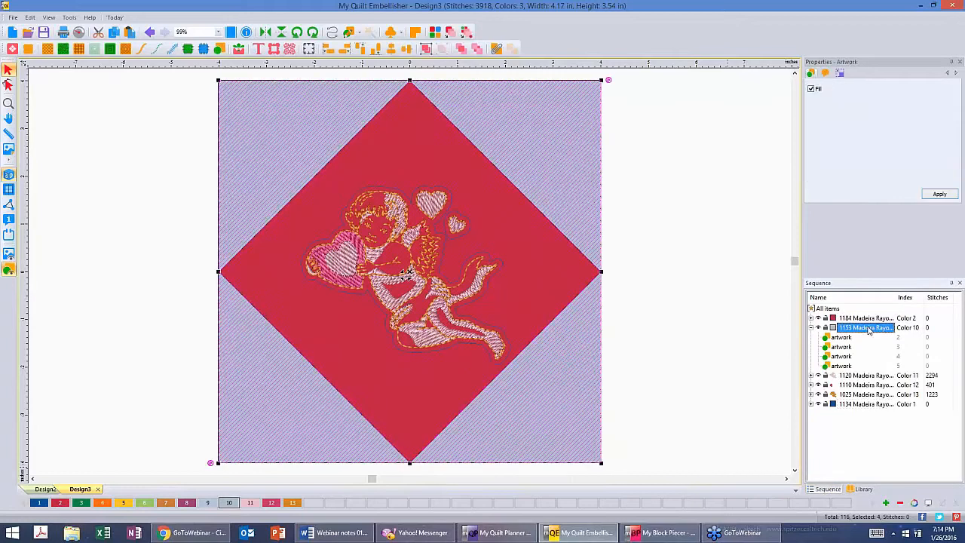
{"action": "left_click", "coordinate": [873, 376]}
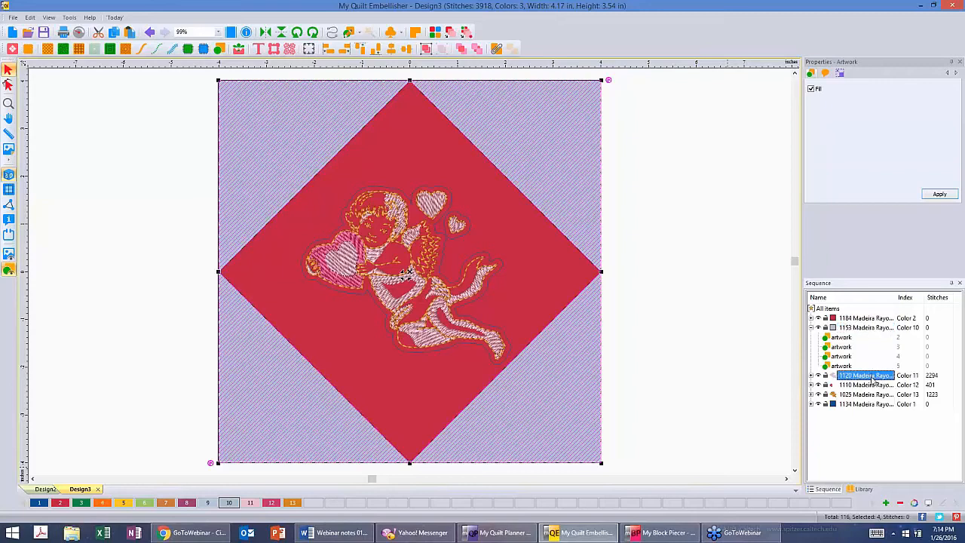
{"action": "left_click", "coordinate": [875, 394], "text": "shift"}
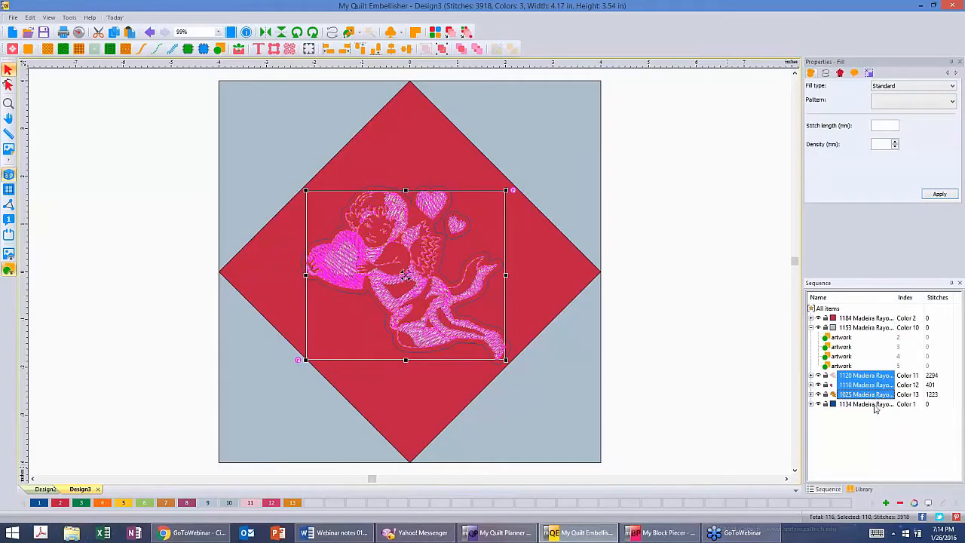
Cut the shape of the blue cherub outline out of the red diamond
{"action": "left_click", "coordinate": [875, 404]}
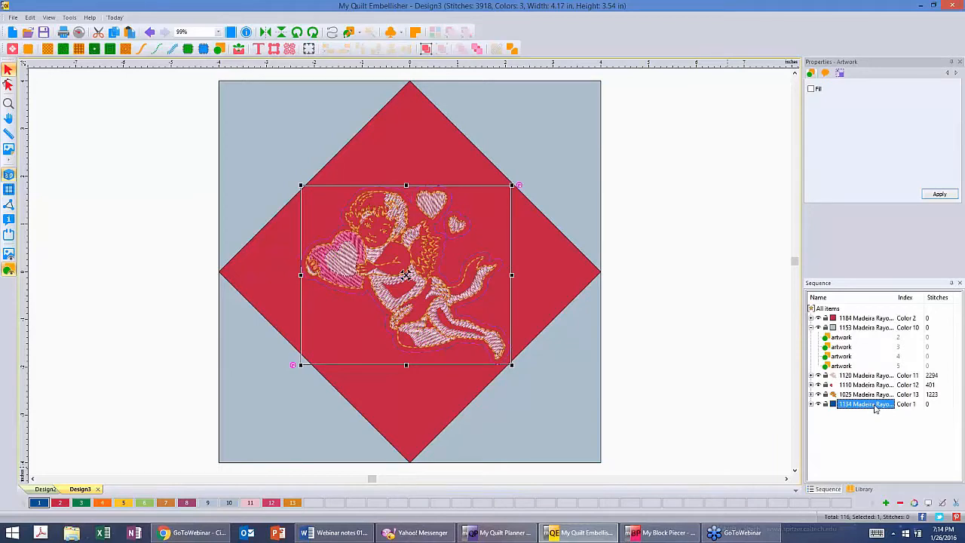
{"action": "left_click", "coordinate": [857, 322]}
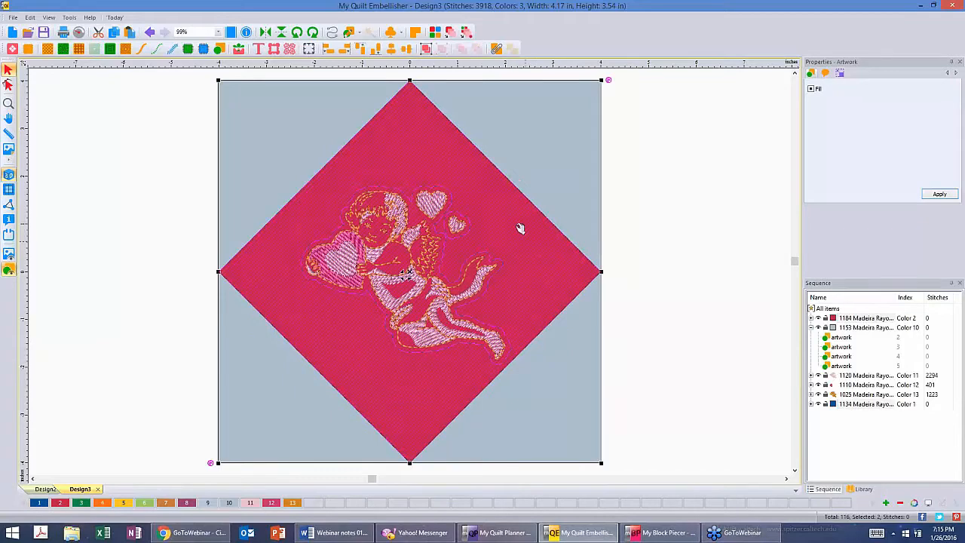
{"action": "left_click", "coordinate": [502, 51]}
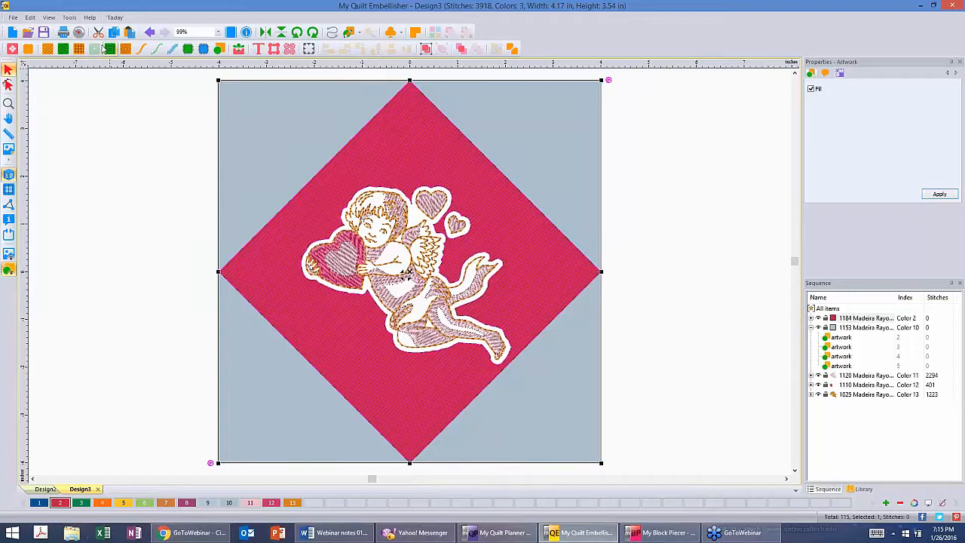
Convert the cut-out diamond to stippling, and replace that fill with Adv. Stippling in the Heart_Crossover pattern
{"action": "left_click", "coordinate": [63, 49]}
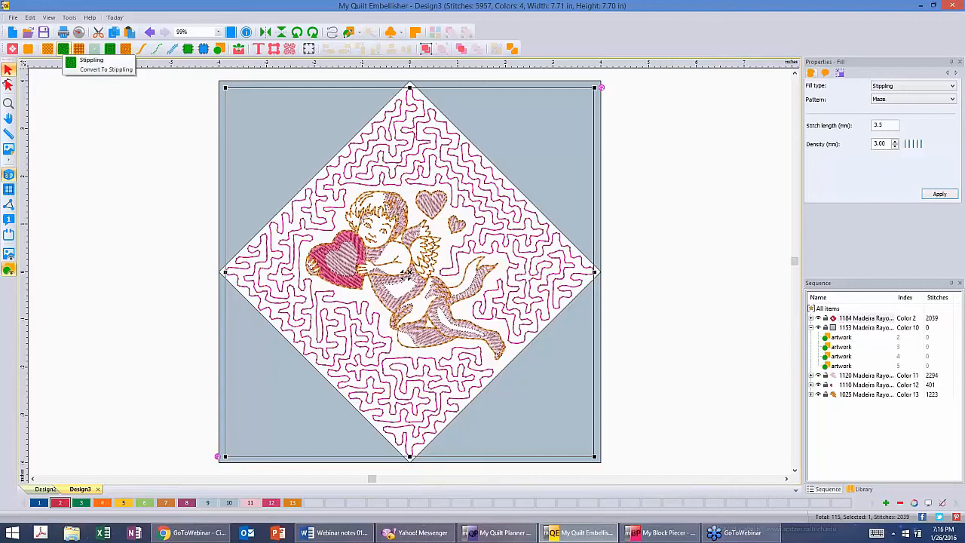
{"action": "left_click", "coordinate": [79, 49]}
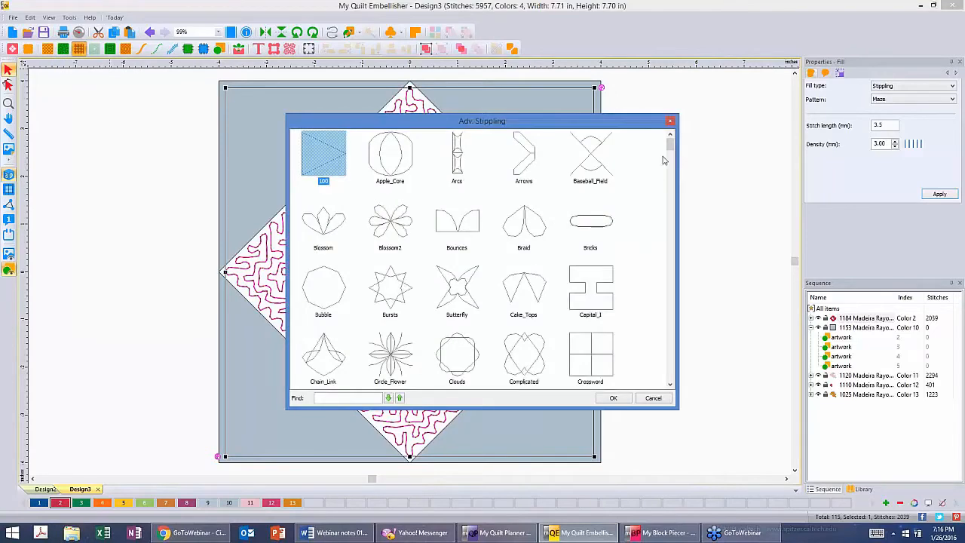
{"action": "mouse_move", "coordinate": [670, 144]}
{"action": "left_mouse_down"}
{"action": "mouse_move", "coordinate": [669, 173]}
{"action": "mouse_move", "coordinate": [670, 162]}
{"action": "left_mouse_up"}
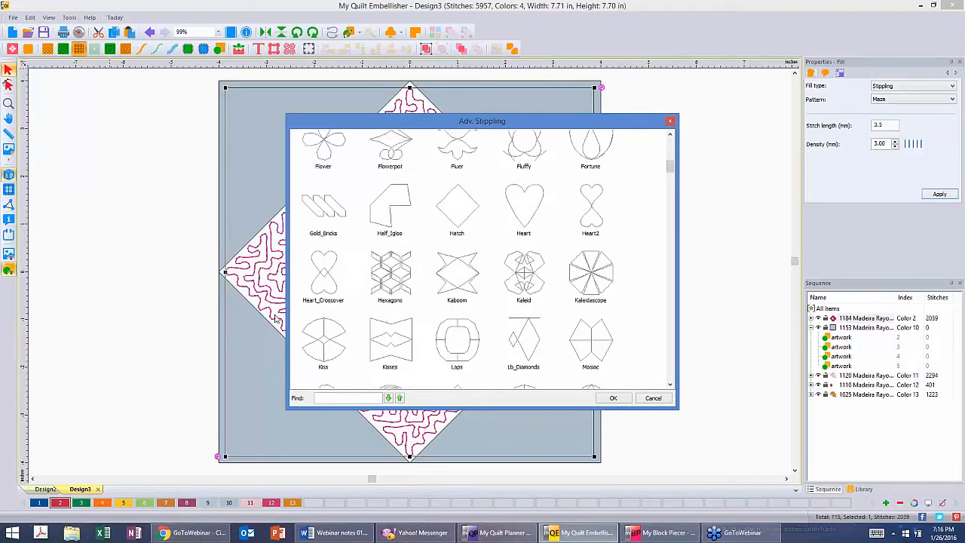
{"action": "left_click", "coordinate": [331, 265]}
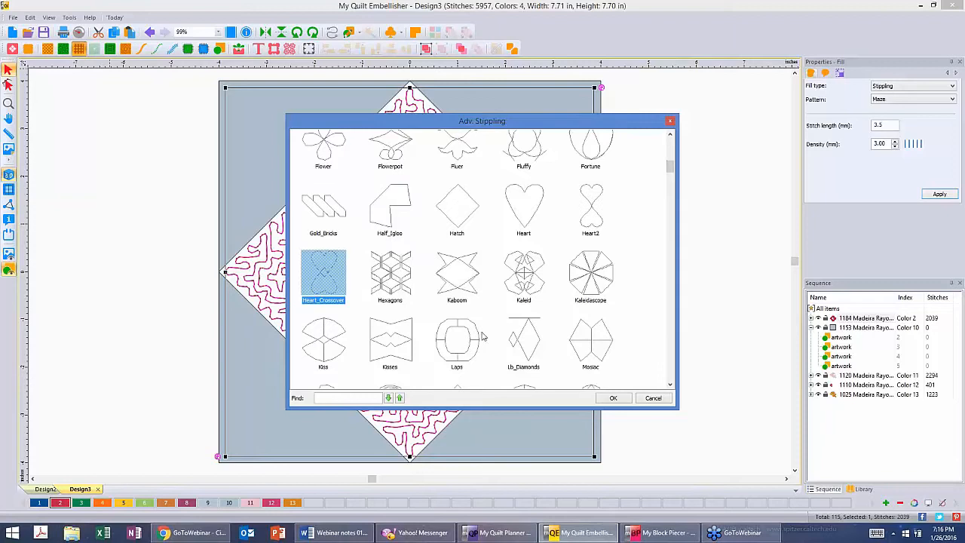
{"action": "left_click", "coordinate": [613, 399]}
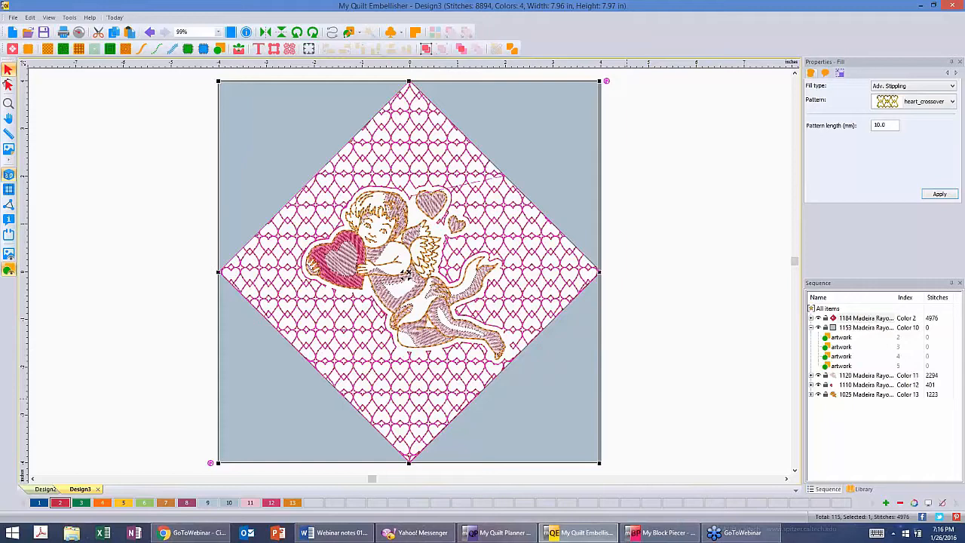
{"action": "left_click", "coordinate": [634, 374]}
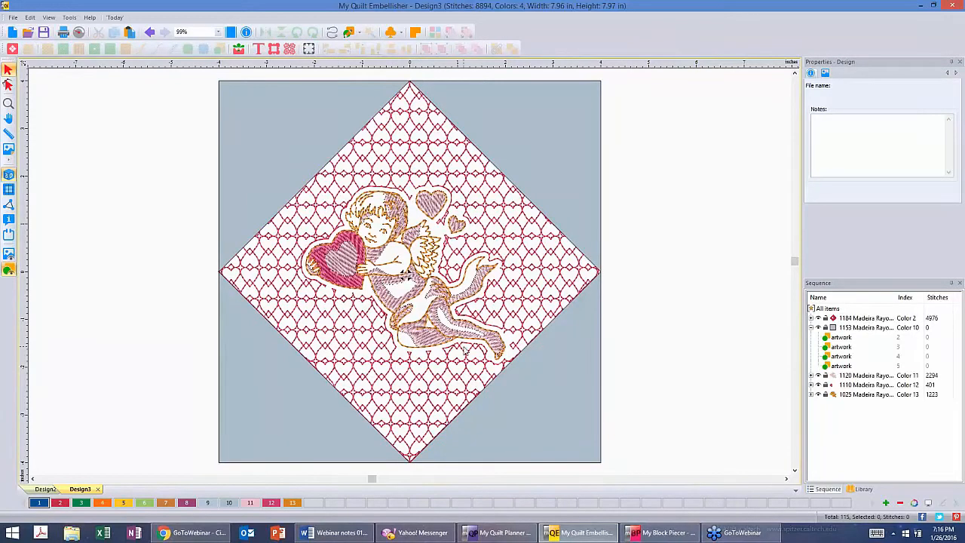
Create a border run around the stippled diamond and its cherub cutout
{"action": "left_click", "coordinate": [415, 164]}
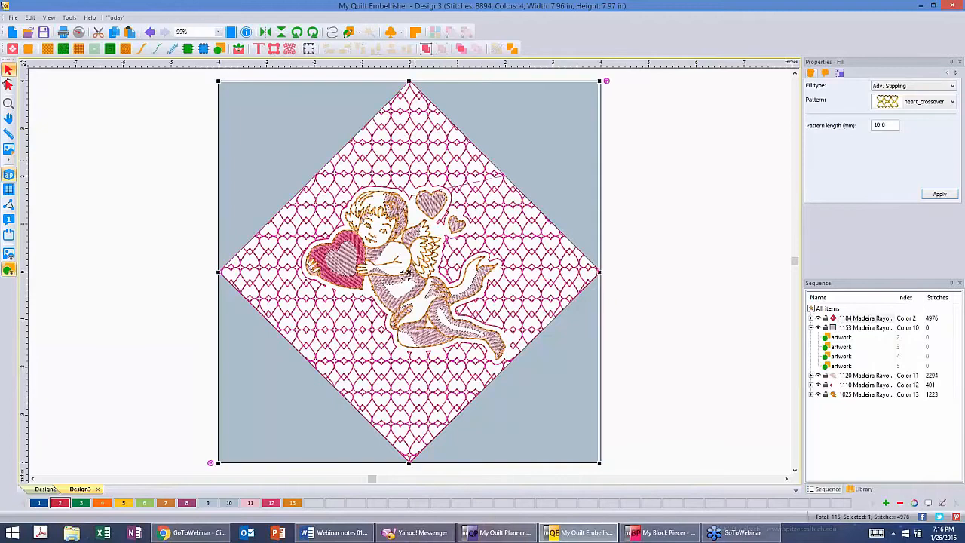
{"action": "right_click", "coordinate": [416, 155]}
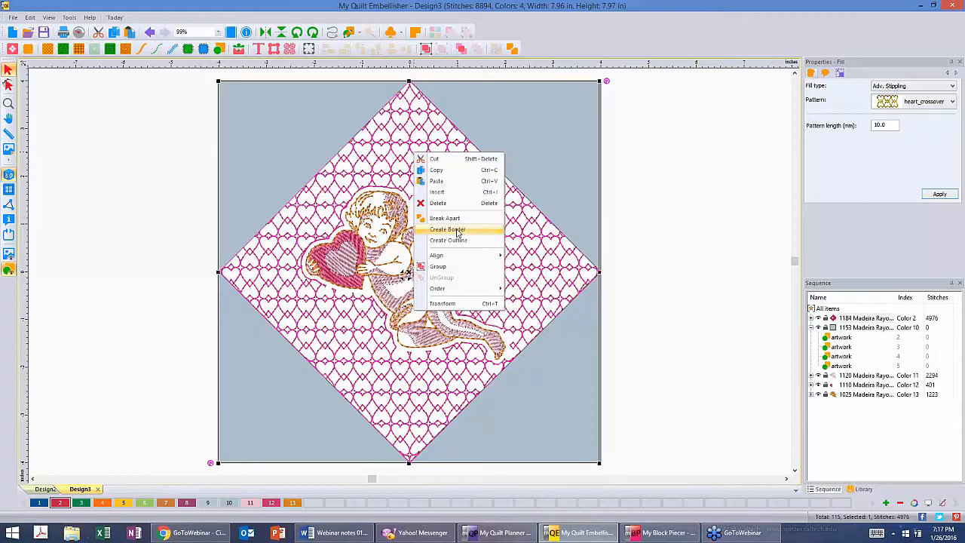
{"action": "left_click", "coordinate": [457, 230]}
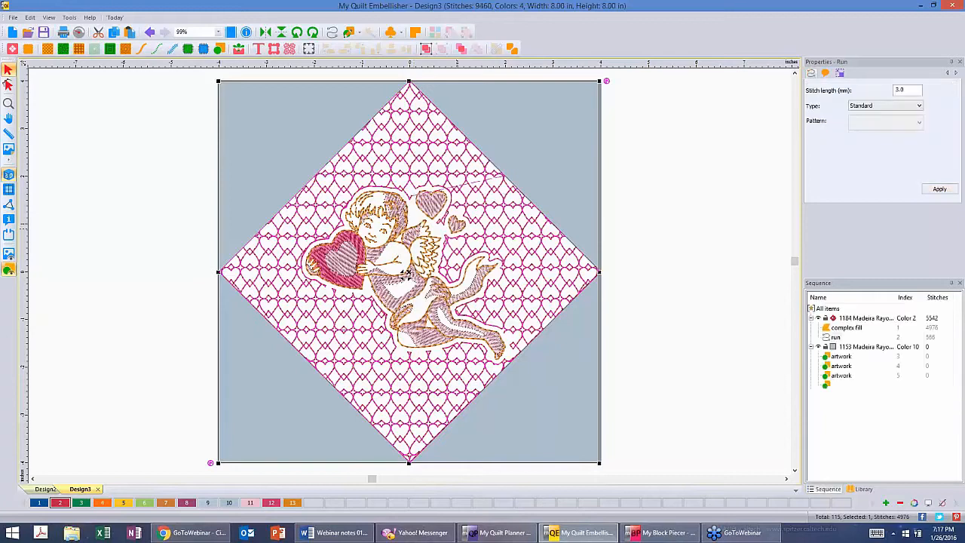
{"action": "key", "text": "Escape"}
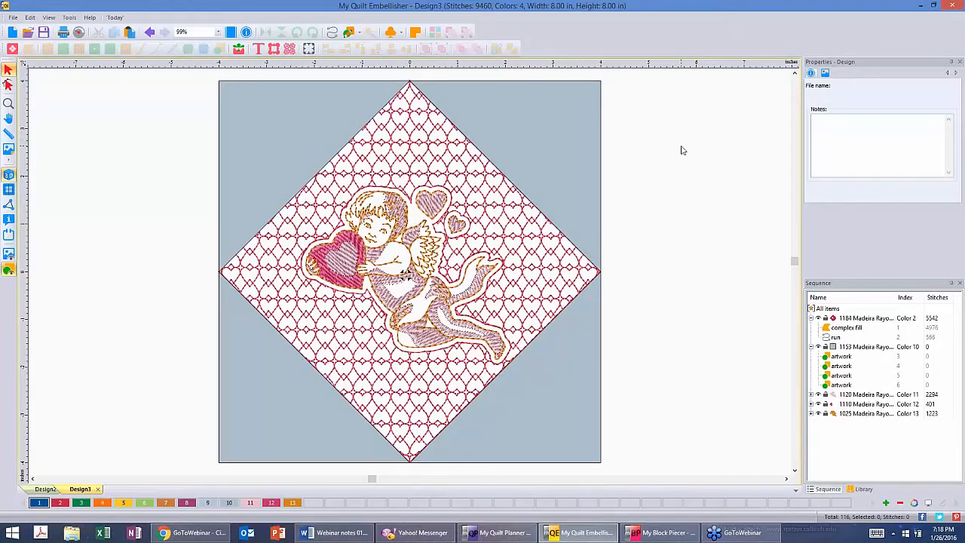
Try pattern lengths of 5 mm and 20 mm on the diamond's heart_crossover stippling
{"action": "left_click", "coordinate": [463, 160]}
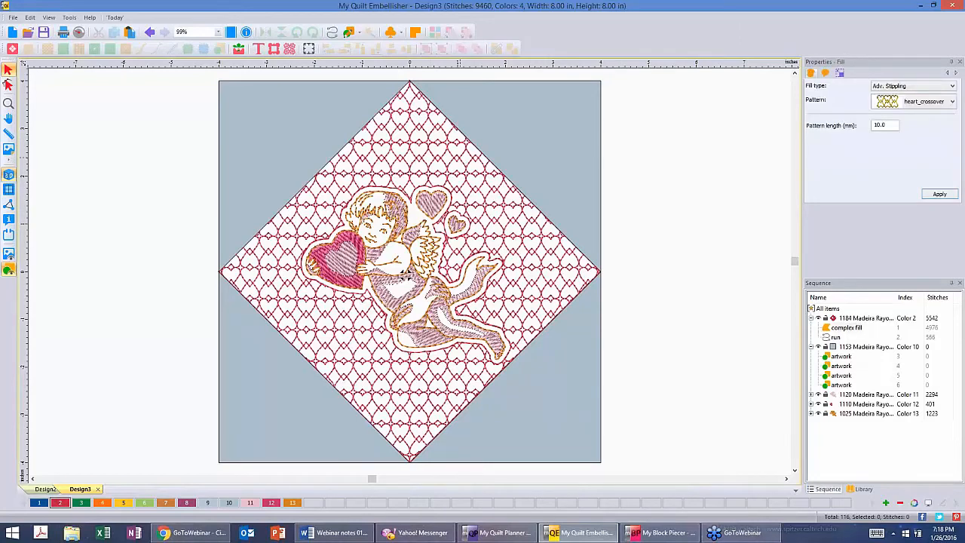
{"action": "left_click", "coordinate": [405, 275]}
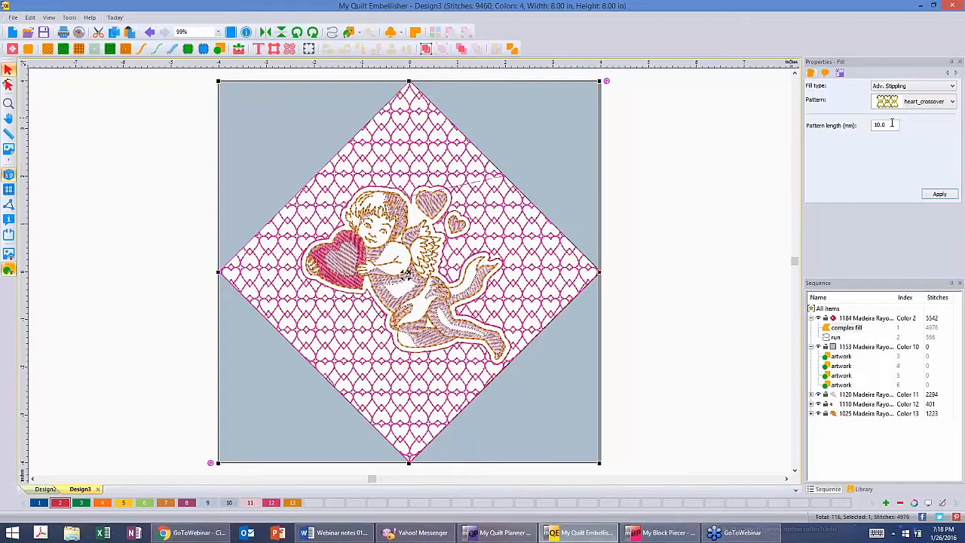
{"action": "key", "text": "ctrl"}
{"action": "left_click_drag", "start_coordinate": [889, 125], "coordinate": [868, 125]}
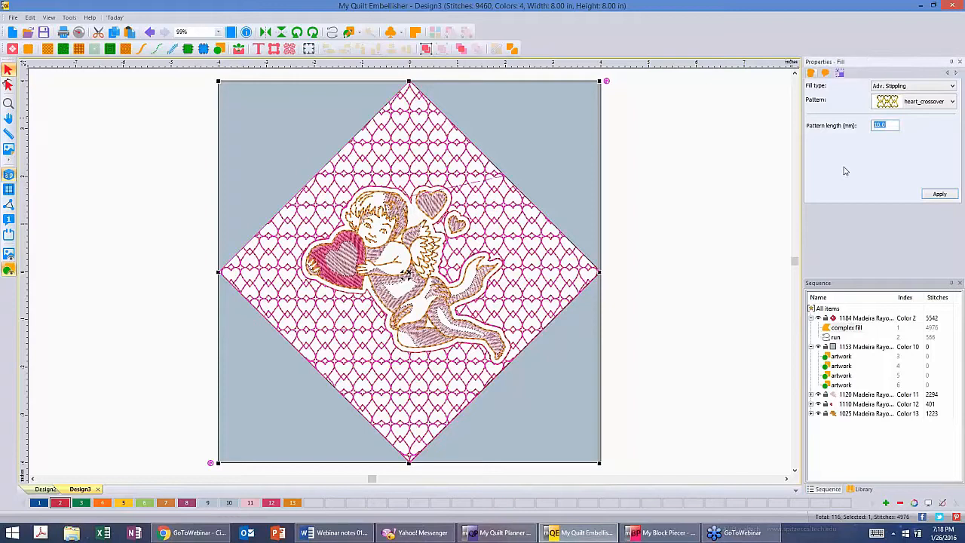
{"action": "type", "text": "5."}
{"action": "left_click", "coordinate": [939, 195]}
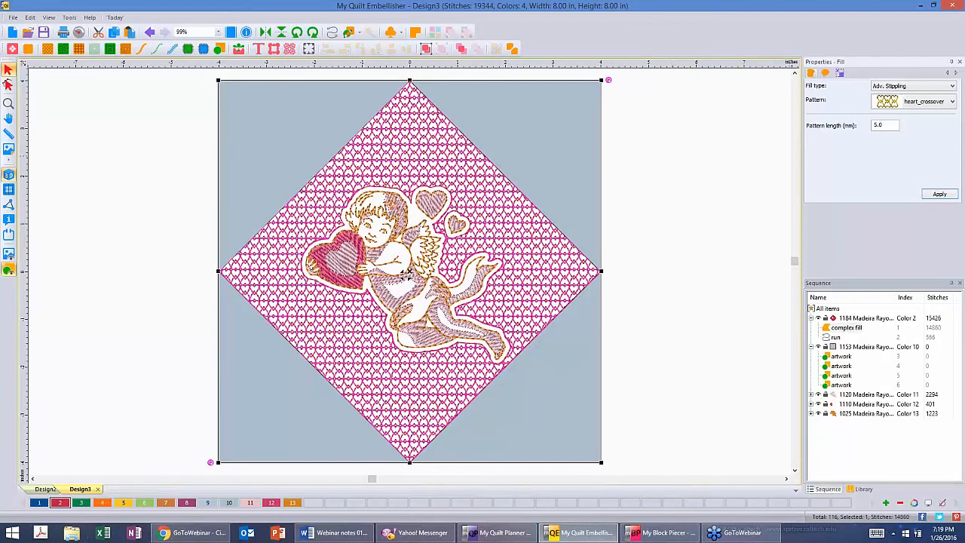
{"action": "left_click_drag", "start_coordinate": [891, 125], "coordinate": [827, 121]}
{"action": "type", "text": "20"}
{"action": "left_click", "coordinate": [939, 195]}
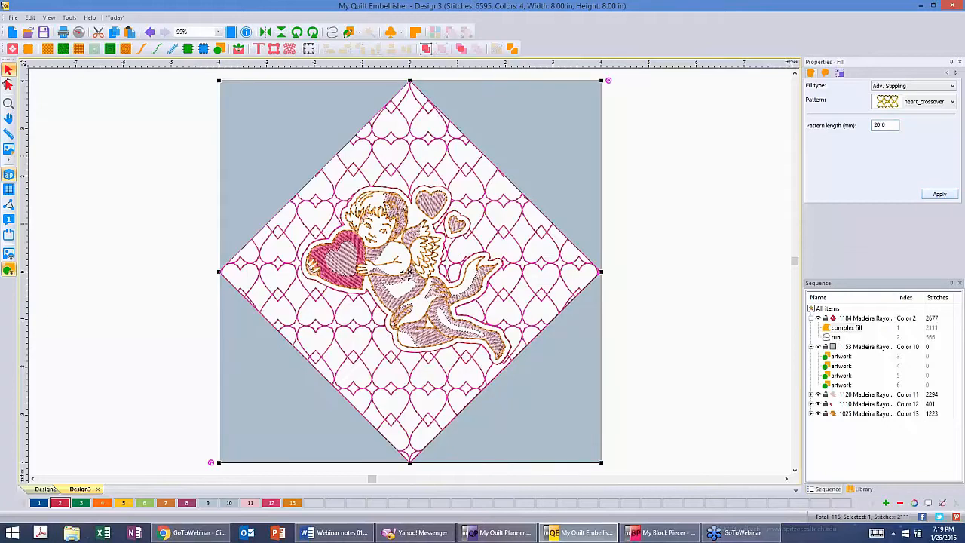
Set the pattern length of the diamond's heart_crossover stippling to 12 mm
{"action": "double_click", "coordinate": [874, 125]}
{"action": "type", "text": "12"}
{"action": "left_click", "coordinate": [941, 194]}
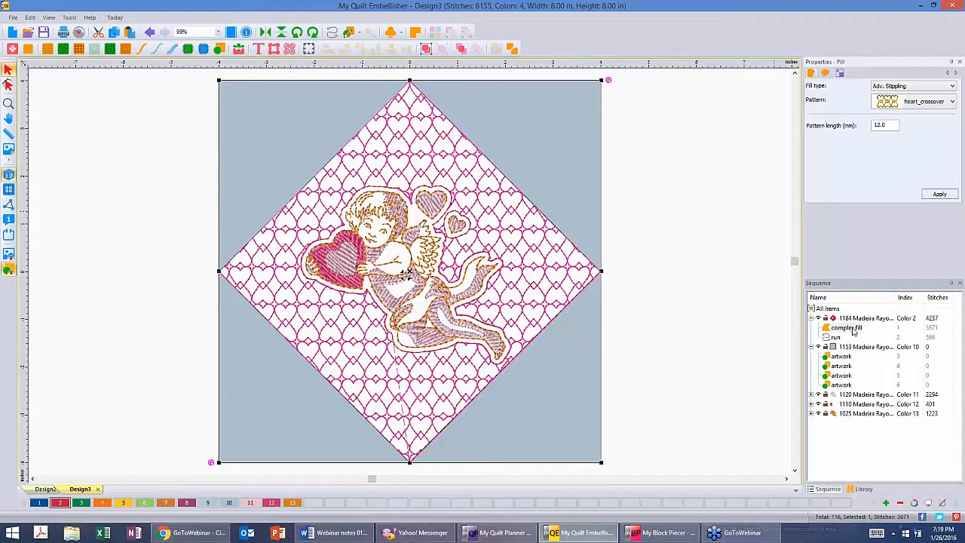
Select the diamond's border run in the sequence list and change the selection highlight color to yellow
{"action": "left_click", "coordinate": [854, 330]}
{"action": "left_click", "coordinate": [855, 331]}
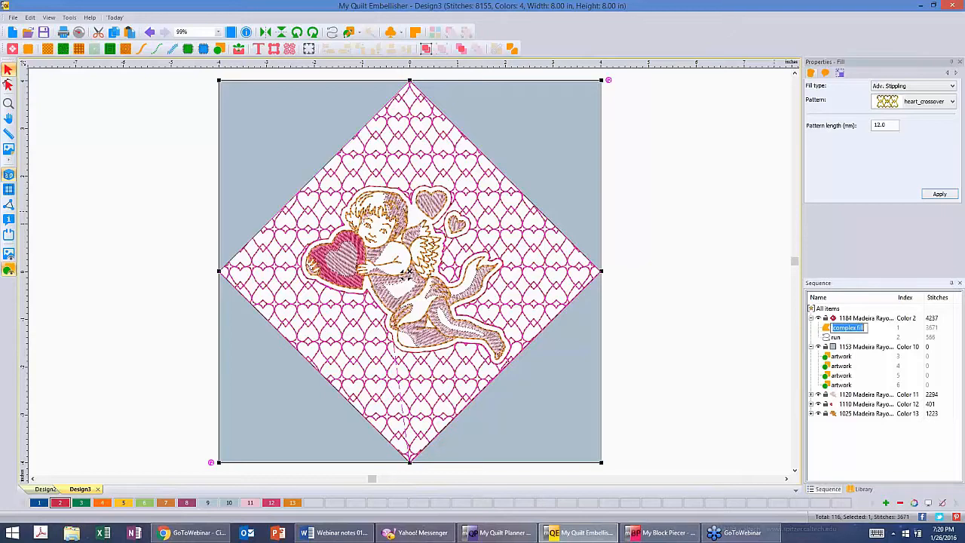
{"action": "left_click", "coordinate": [835, 338]}
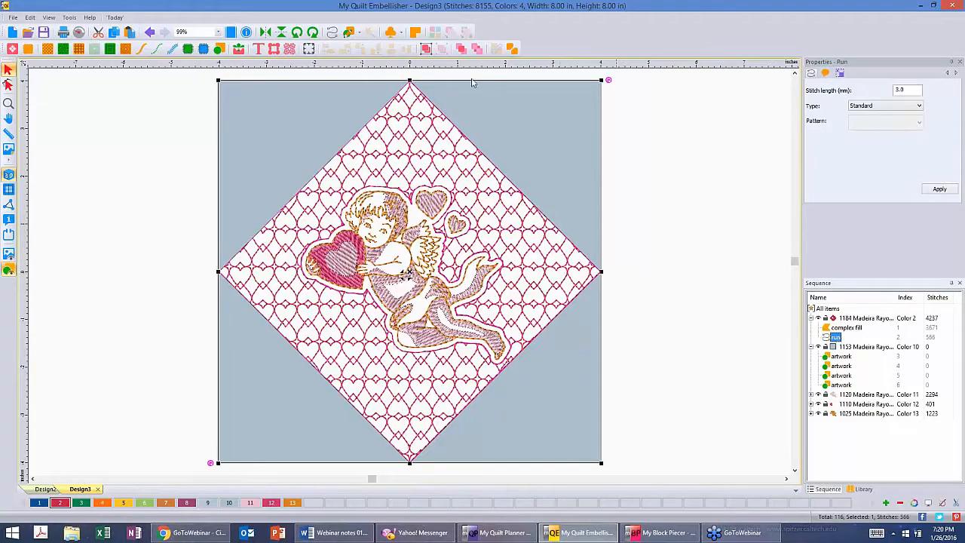
{"action": "left_click", "coordinate": [68, 18]}
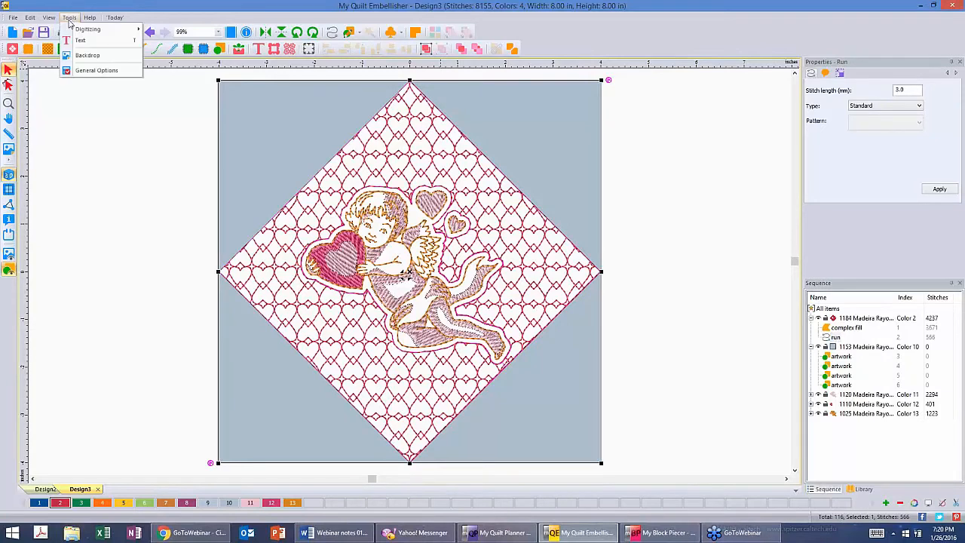
{"action": "left_click", "coordinate": [96, 71]}
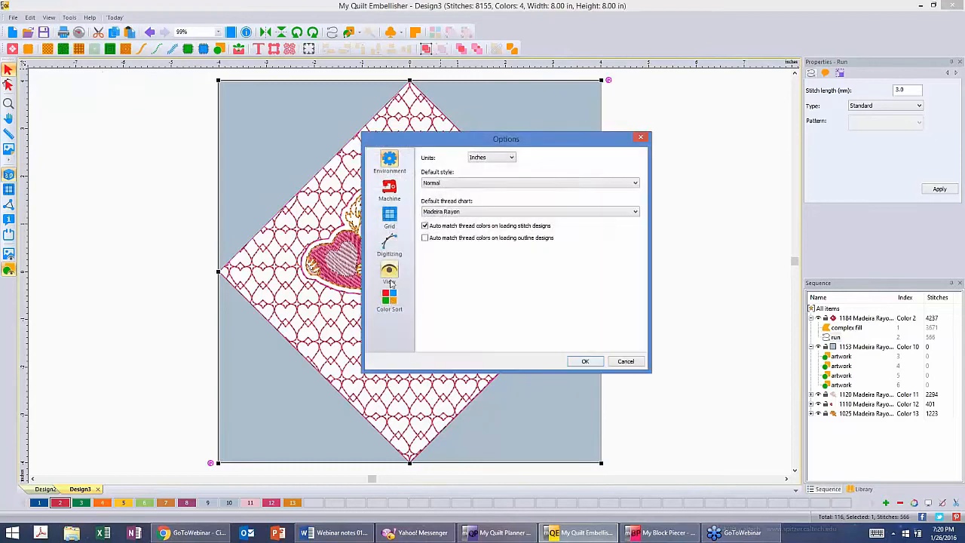
{"action": "left_click", "coordinate": [389, 273]}
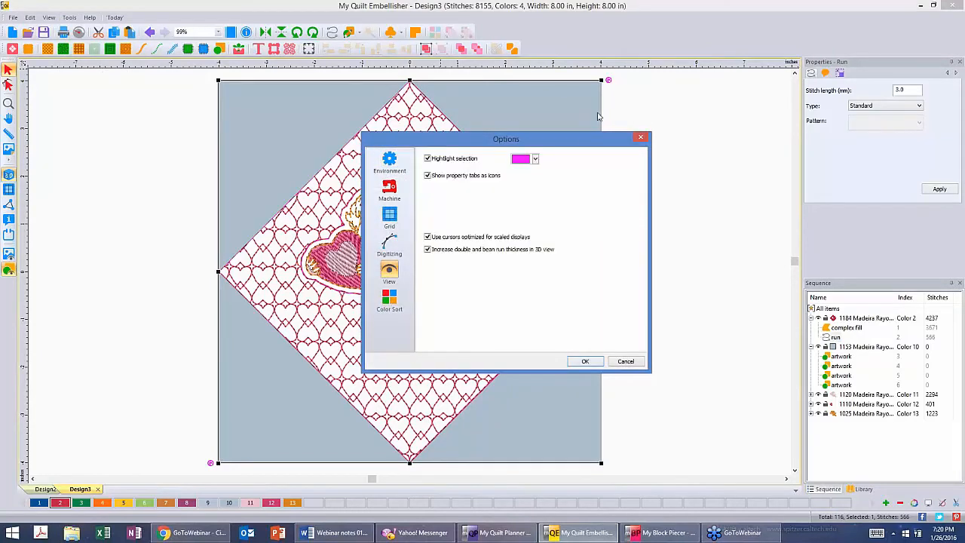
{"action": "left_click", "coordinate": [536, 159]}
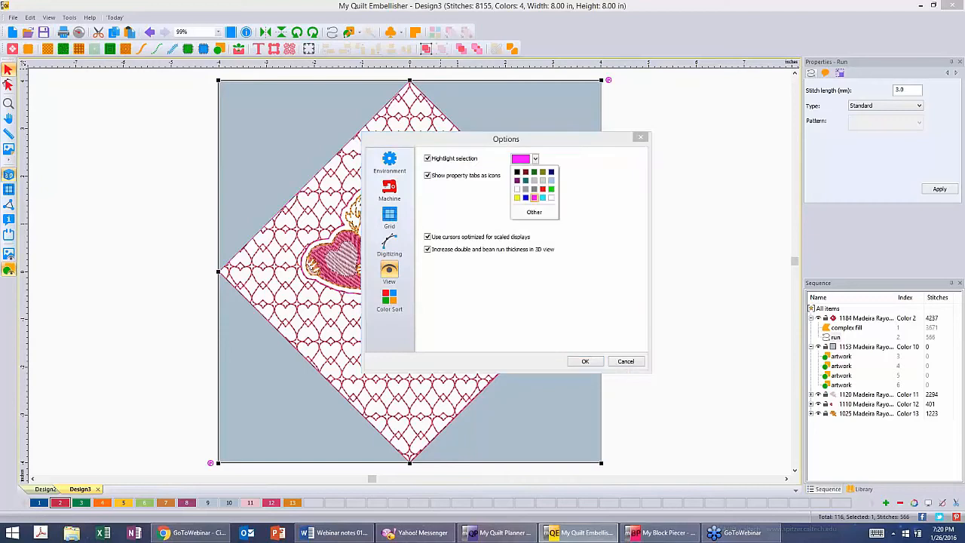
{"action": "left_click", "coordinate": [517, 199]}
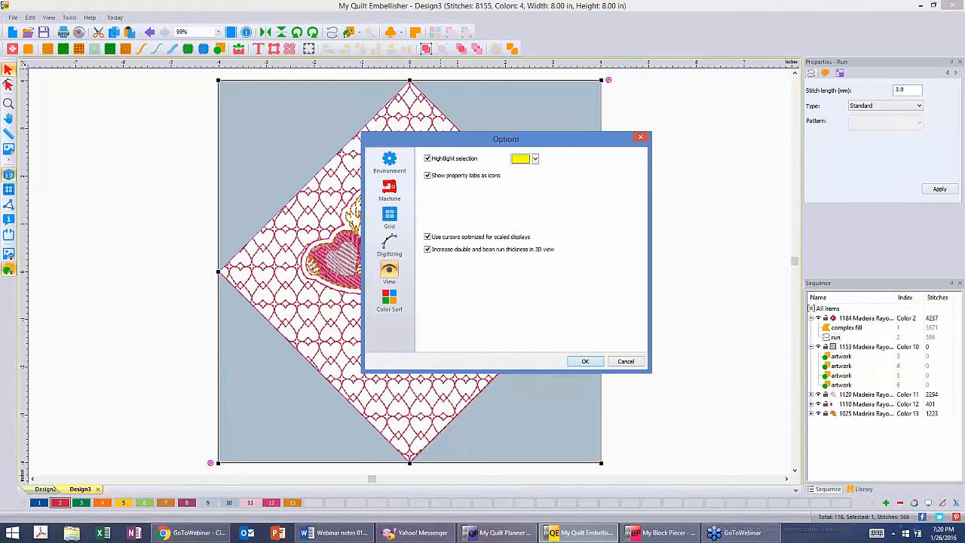
{"action": "key", "text": "Return"}
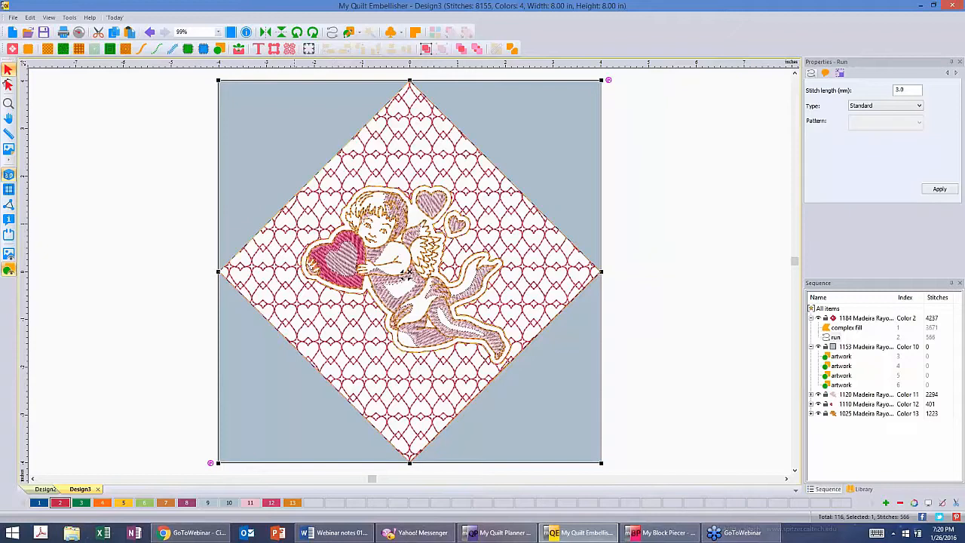
Change the diamond's border run to the Bean type with 5 repeats and a 2.5 mm stitch length
{"action": "left_click", "coordinate": [837, 337]}
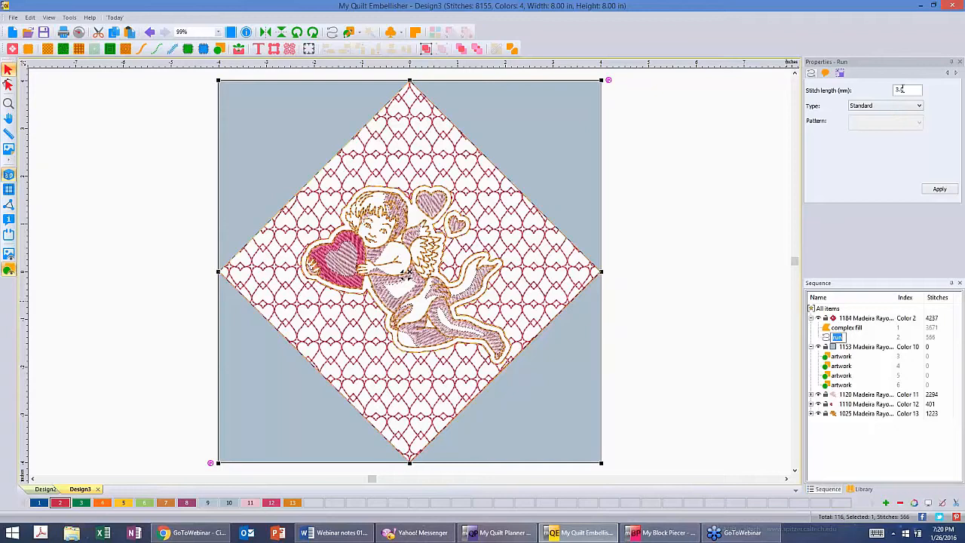
{"action": "key", "text": "ctrl"}
{"action": "left_click", "coordinate": [918, 108]}
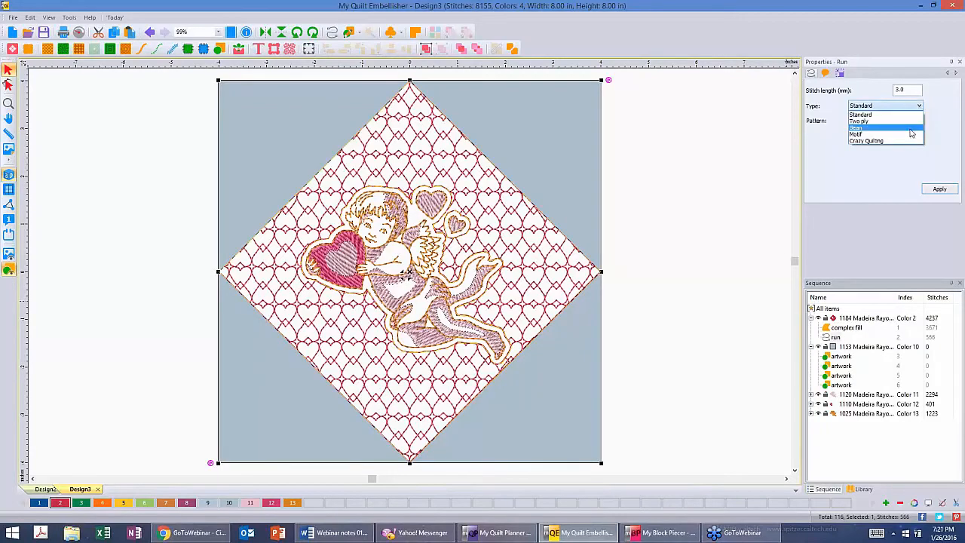
{"action": "left_click", "coordinate": [911, 128]}
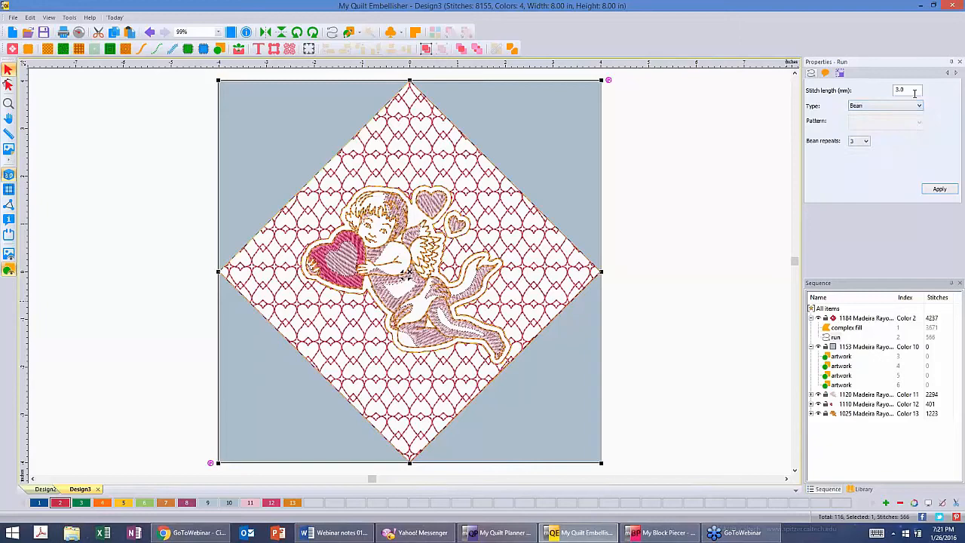
{"action": "left_click", "coordinate": [867, 143]}
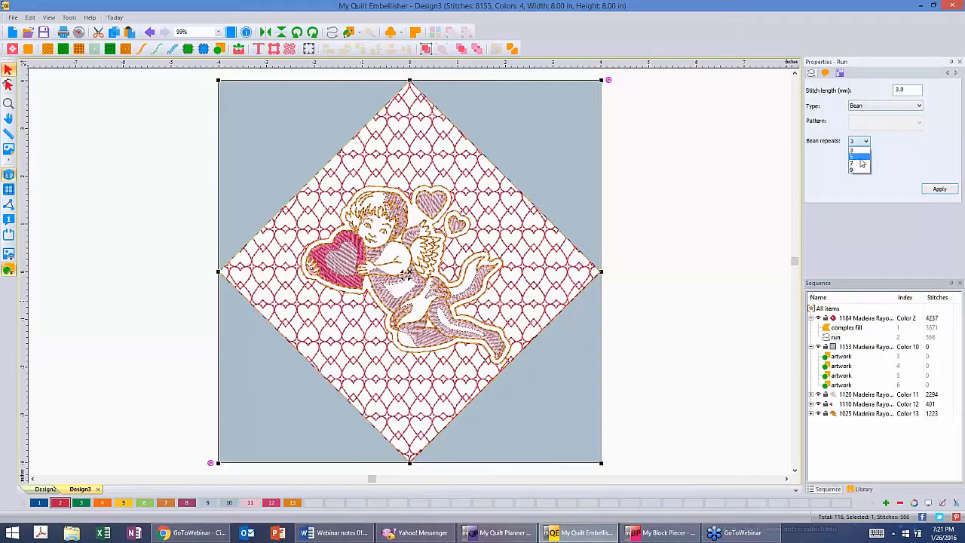
{"action": "left_click", "coordinate": [862, 162]}
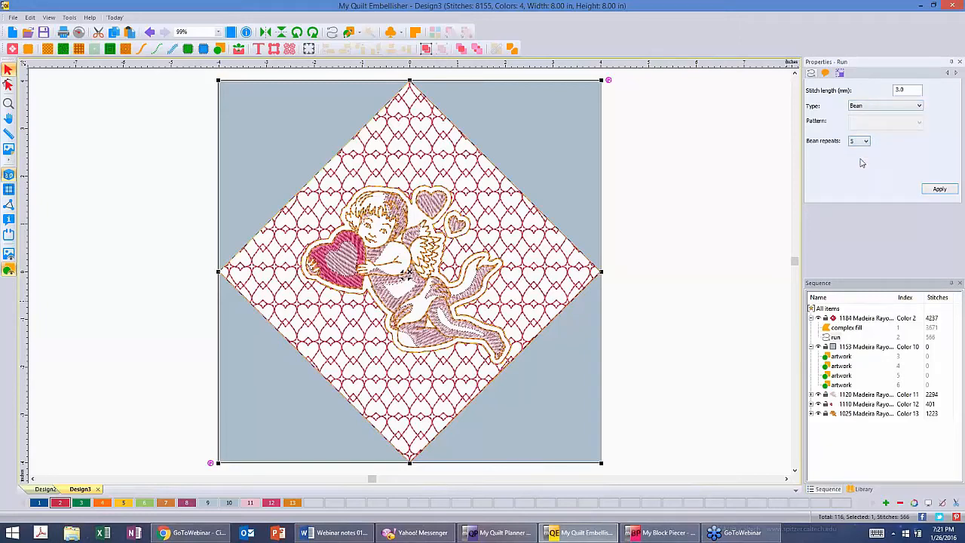
{"action": "left_click_drag", "start_coordinate": [911, 90], "coordinate": [872, 89]}
{"action": "type", "text": "2.5"}
{"action": "left_click", "coordinate": [939, 189]}
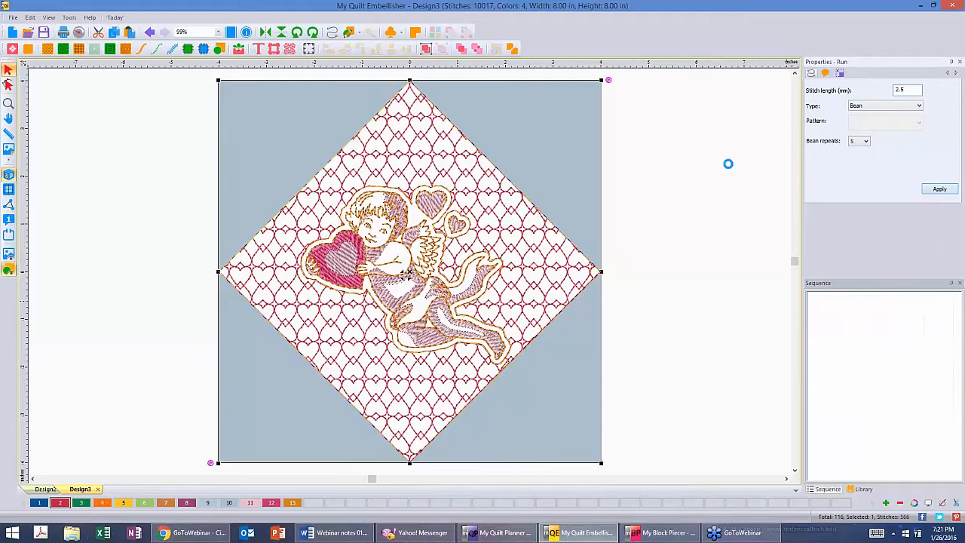
{"action": "left_click", "coordinate": [683, 169]}
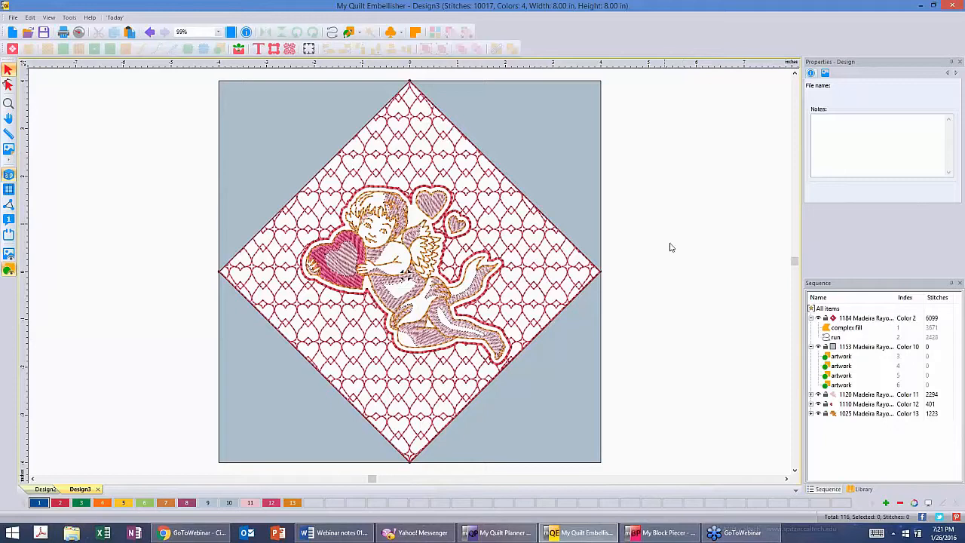
Move the four corner triangles to the start of the stitching sequence, ahead of the diamond's fill and border
{"action": "left_click", "coordinate": [548, 136]}
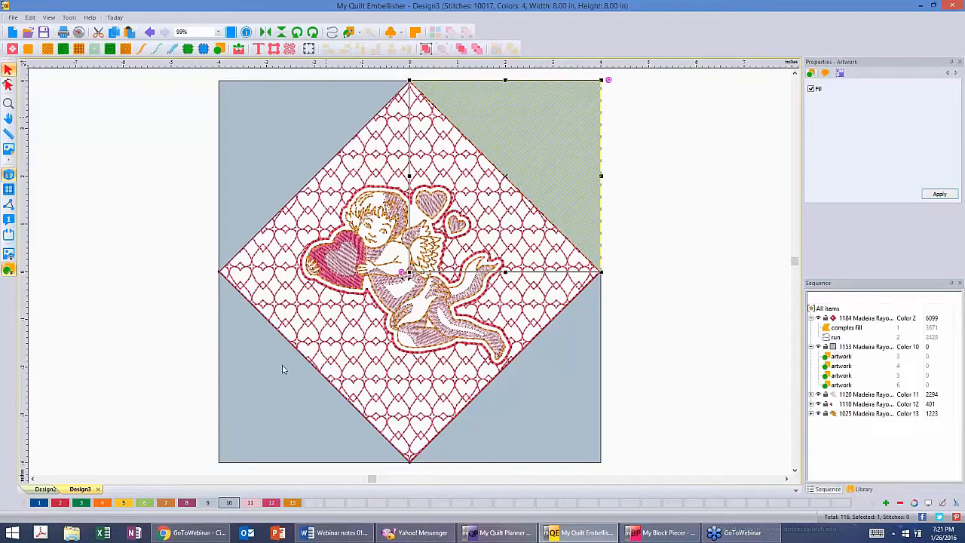
{"action": "left_click", "coordinate": [277, 168], "text": "ctrl"}
{"action": "left_click", "coordinate": [263, 422], "text": "ctrl"}
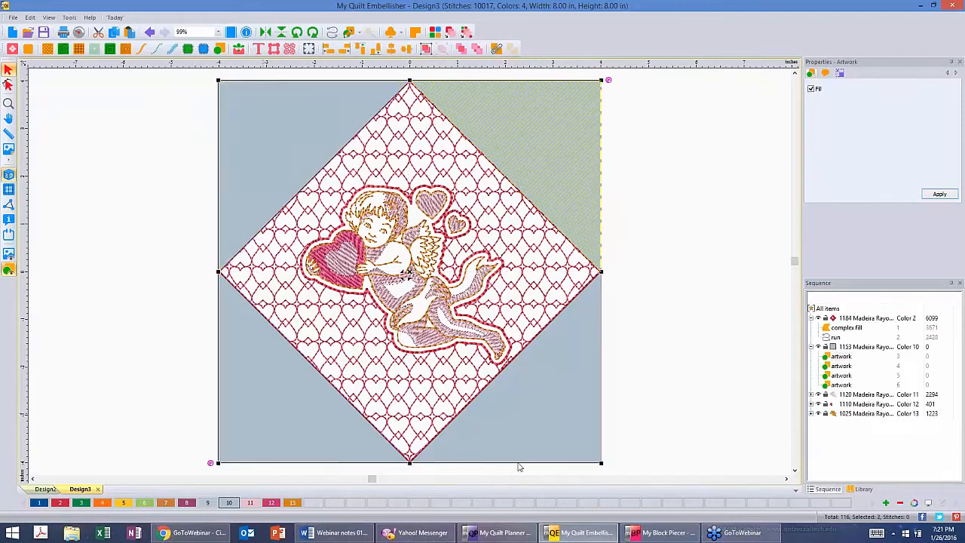
{"action": "left_click", "coordinate": [541, 426], "text": "ctrl"}
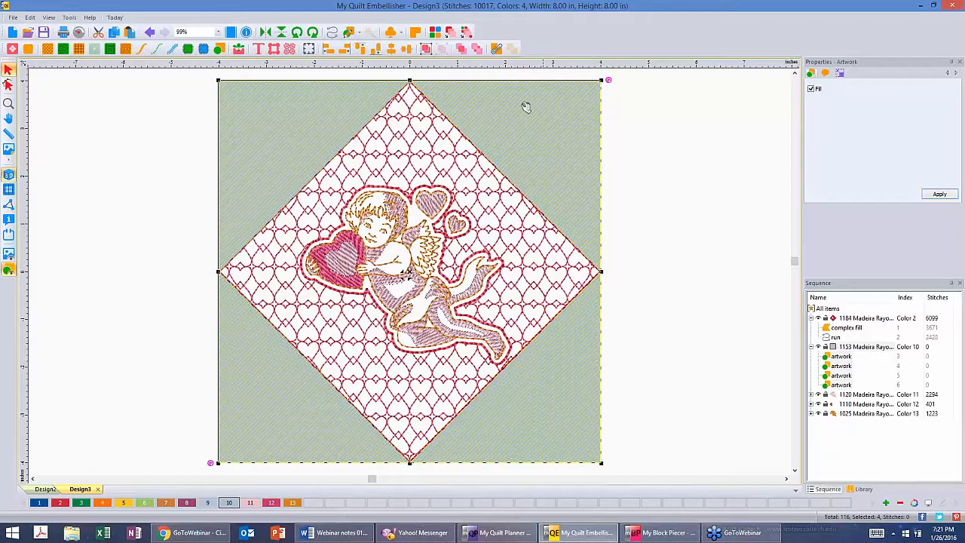
{"action": "left_click", "coordinate": [478, 49]}
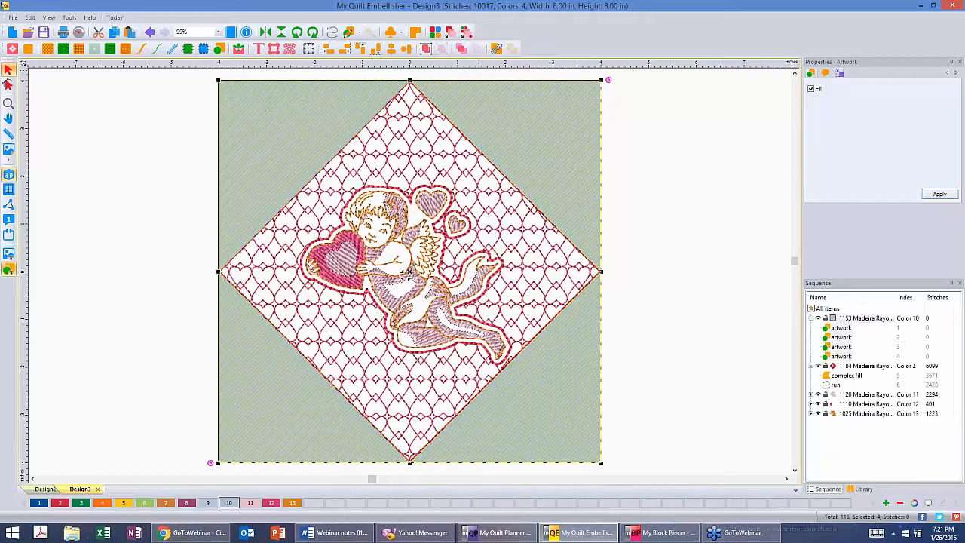
{"action": "left_click", "coordinate": [663, 178]}
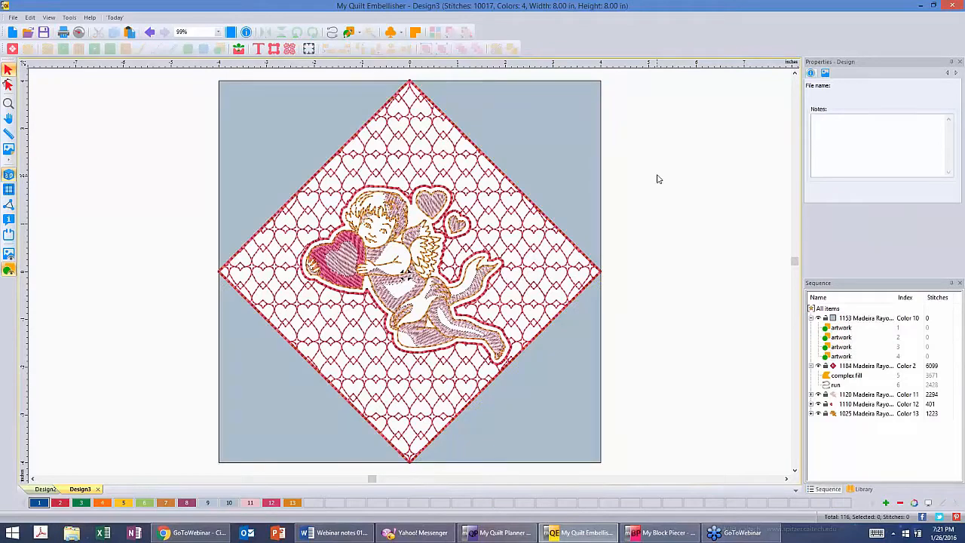
Convert the four corner triangles to a Contour fill
{"action": "left_click", "coordinate": [532, 124]}
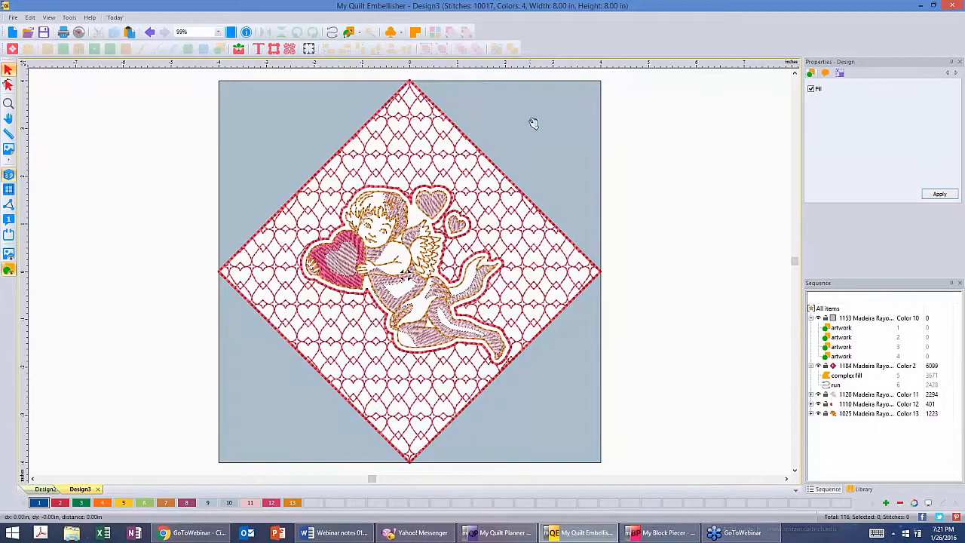
{"action": "left_click", "coordinate": [293, 144], "text": "ctrl"}
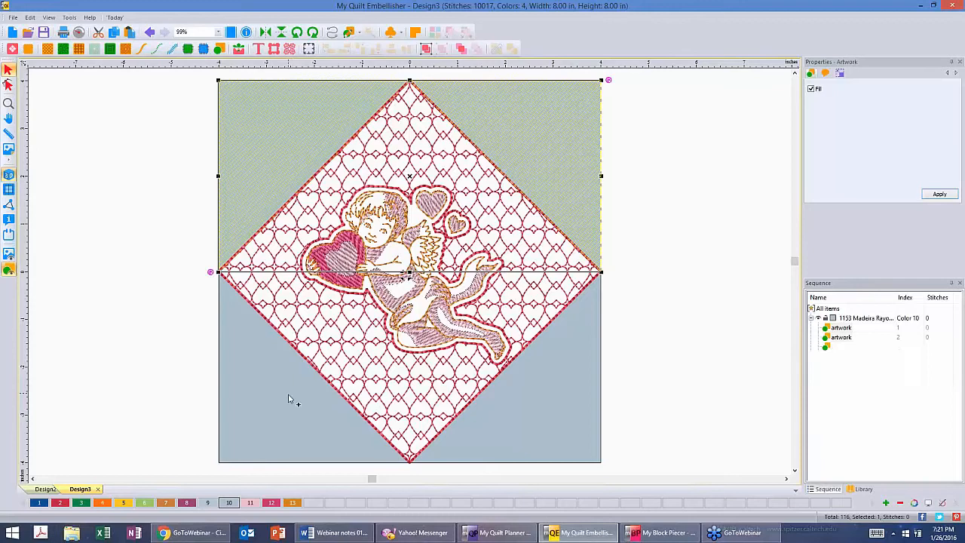
{"action": "left_click", "coordinate": [281, 378], "text": "ctrl"}
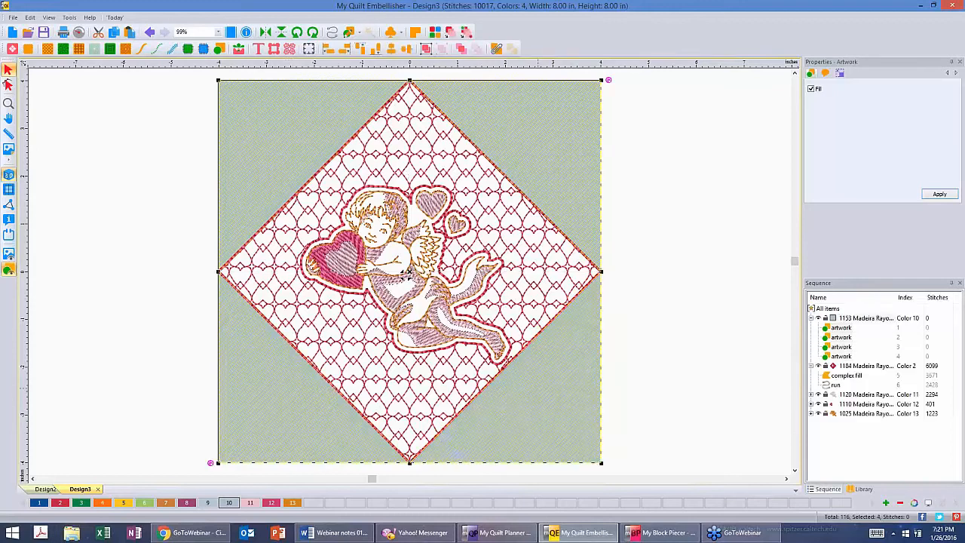
{"action": "left_click", "coordinate": [109, 48]}
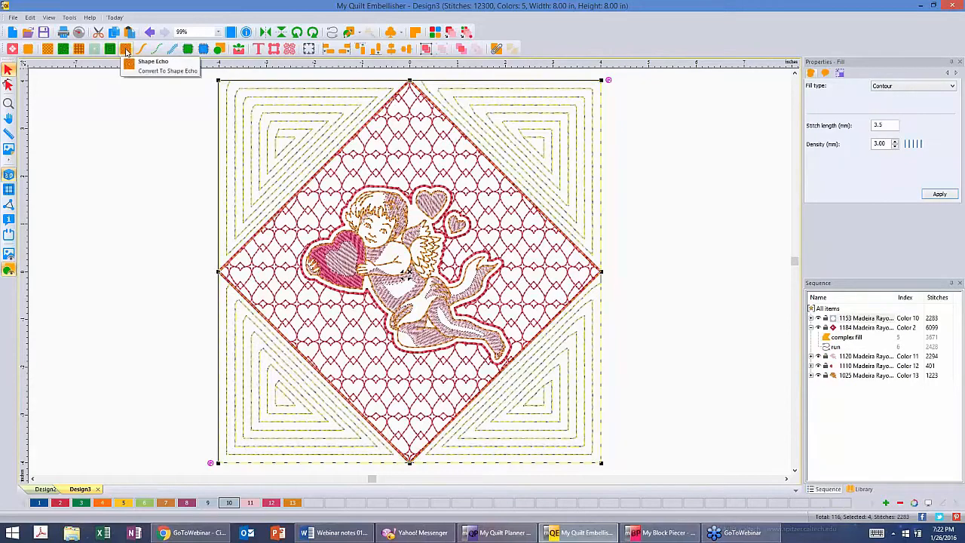
Convert the four corner triangles to a Shape Echo fill using diamond shape 101, and clear the selection
{"action": "left_click", "coordinate": [125, 50]}
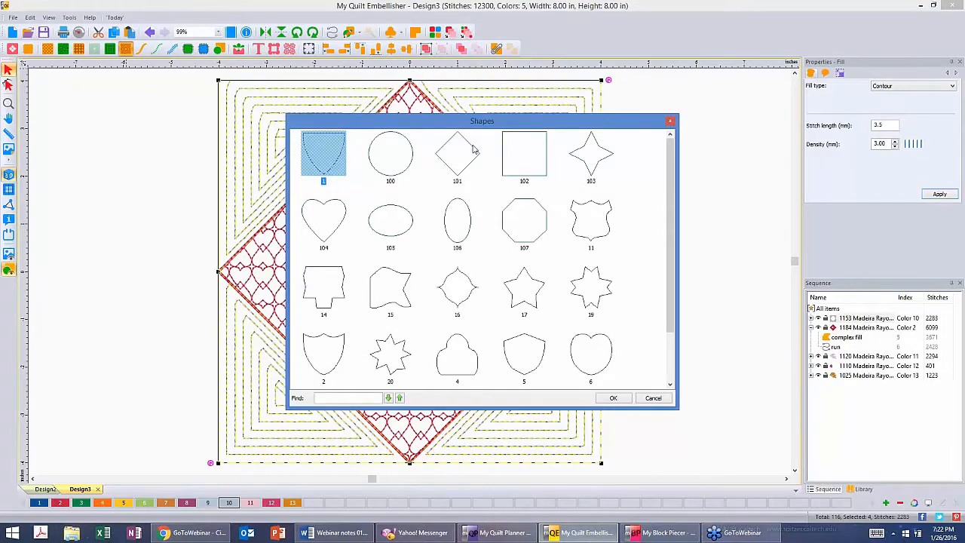
{"action": "left_click", "coordinate": [474, 150]}
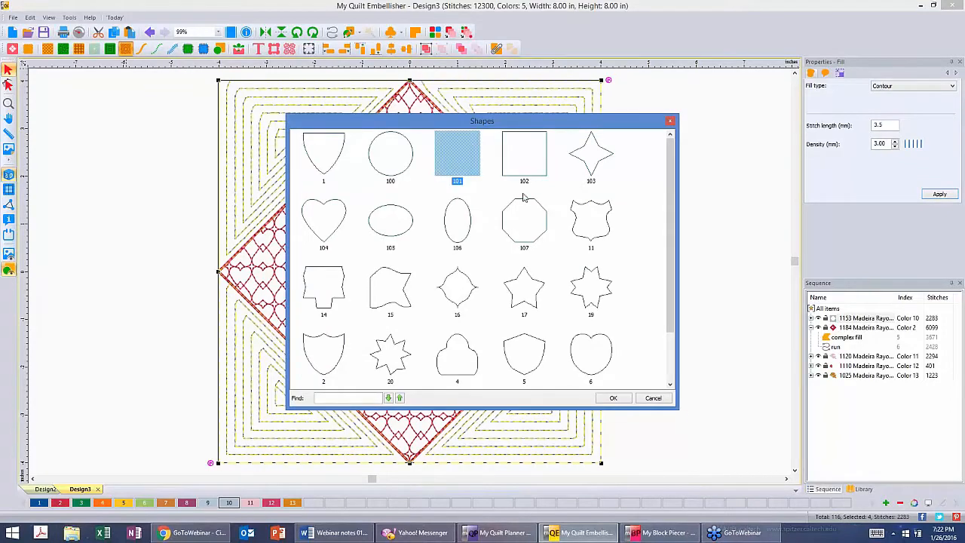
{"action": "left_click", "coordinate": [614, 399]}
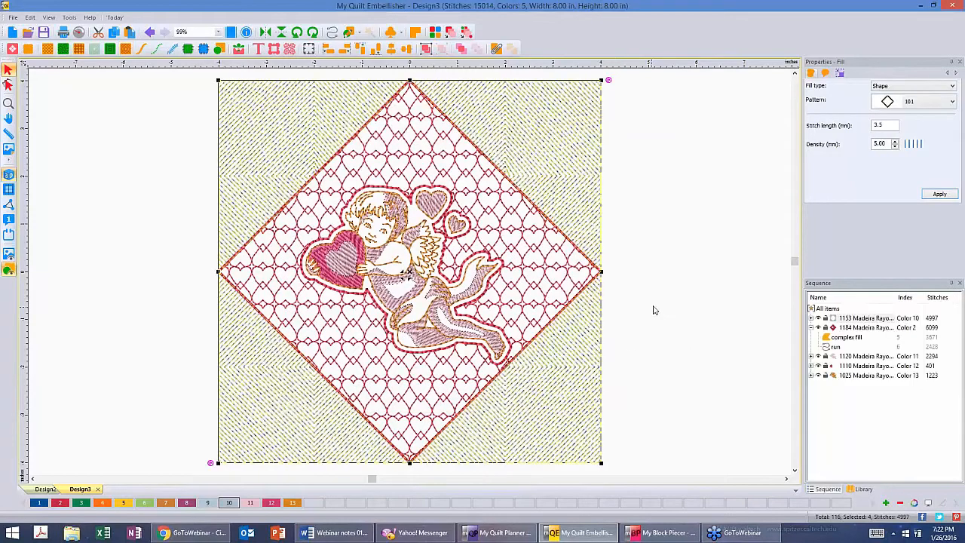
{"action": "left_click", "coordinate": [654, 309]}
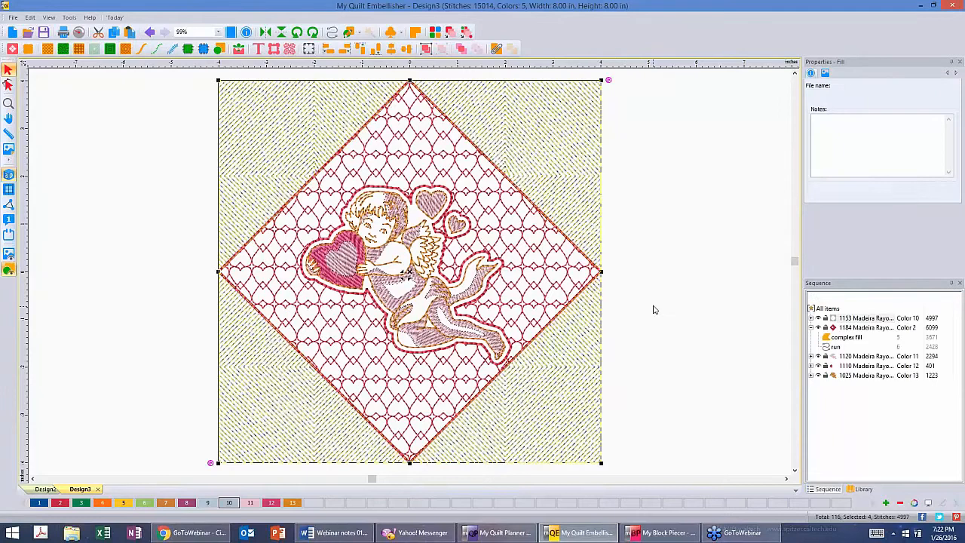
{"action": "left_click", "coordinate": [654, 309]}
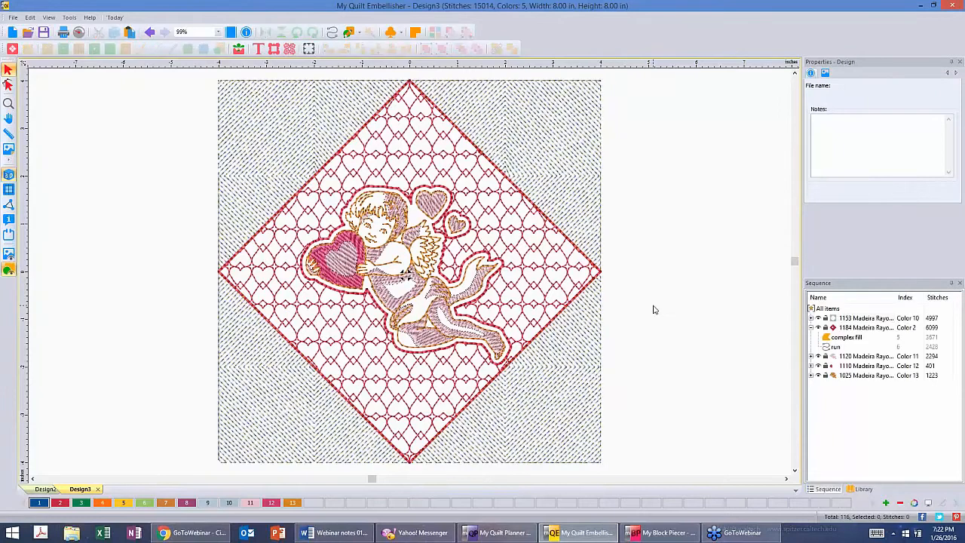
Try moving the upper-right triangle's echo center point into the triangle and to the block's center, and undo both moves
{"action": "left_click", "coordinate": [560, 137]}
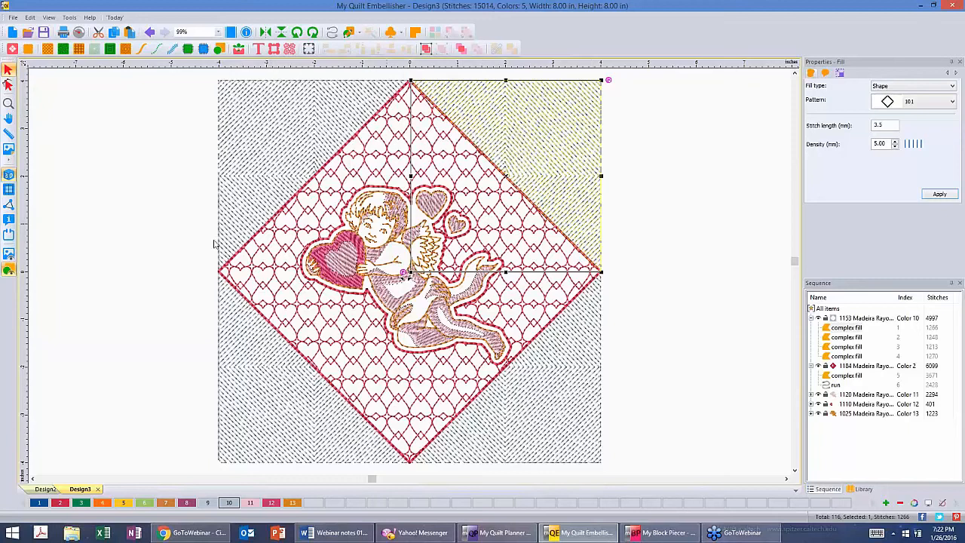
{"action": "left_click", "coordinate": [9, 86]}
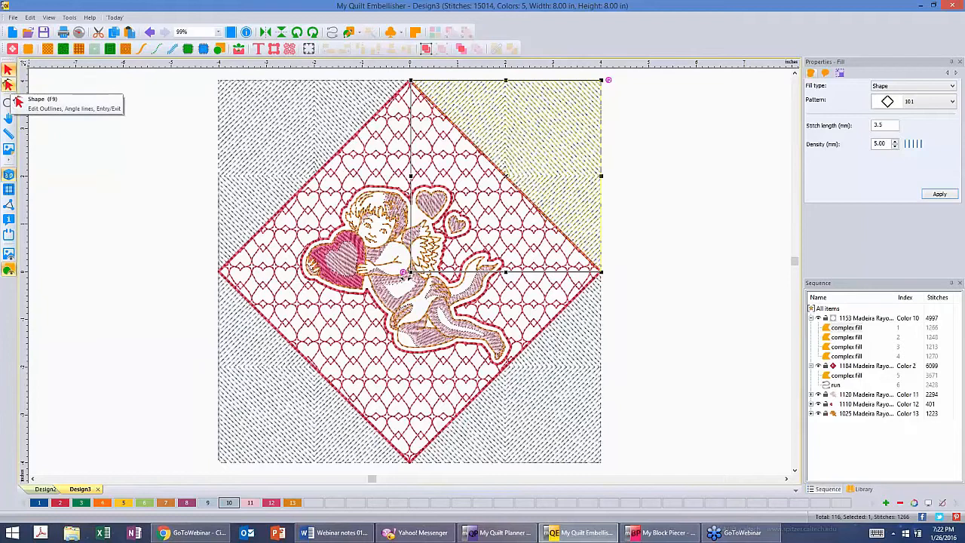
{"action": "left_click", "coordinate": [8, 85]}
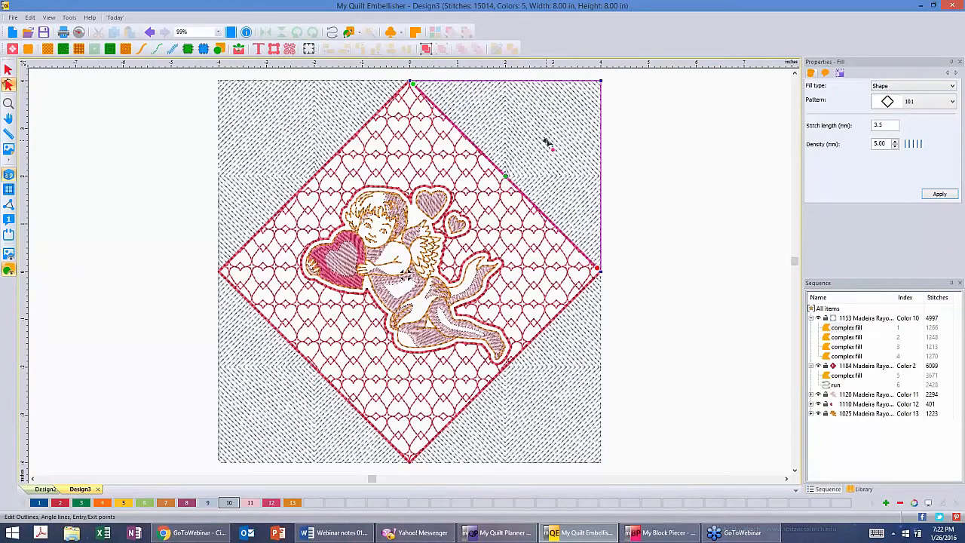
{"action": "left_click_drag", "start_coordinate": [548, 136], "coordinate": [545, 136]}
{"action": "left_click", "coordinate": [545, 135]}
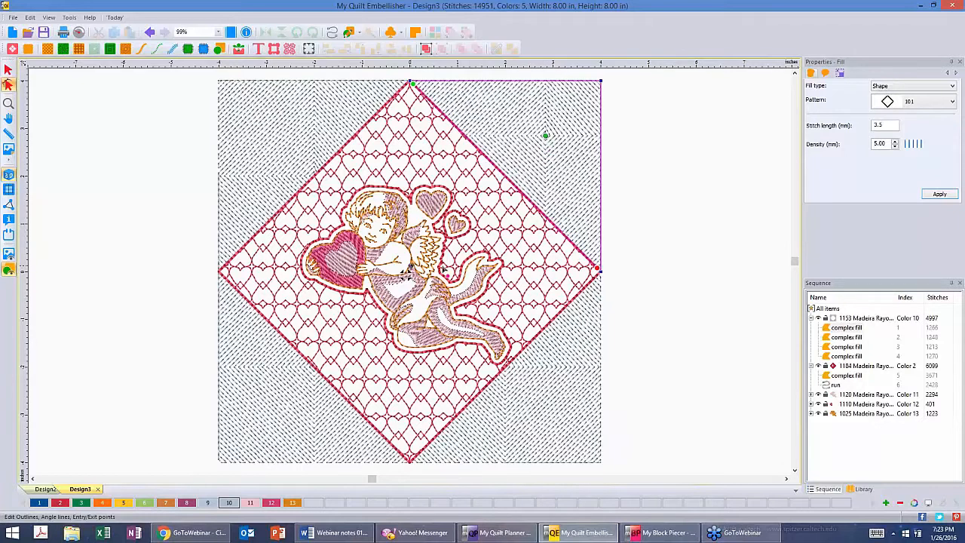
{"action": "left_click", "coordinate": [408, 270]}
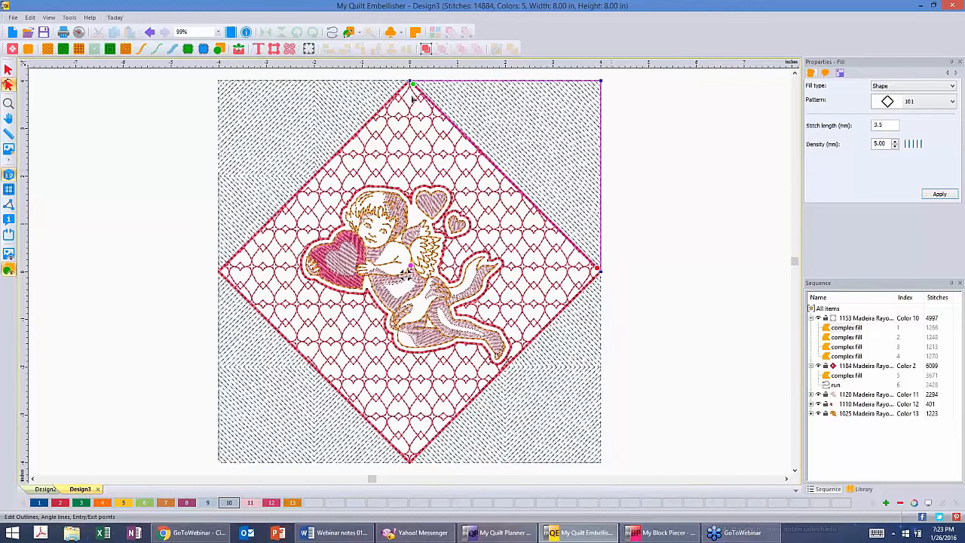
{"action": "left_click", "coordinate": [149, 32]}
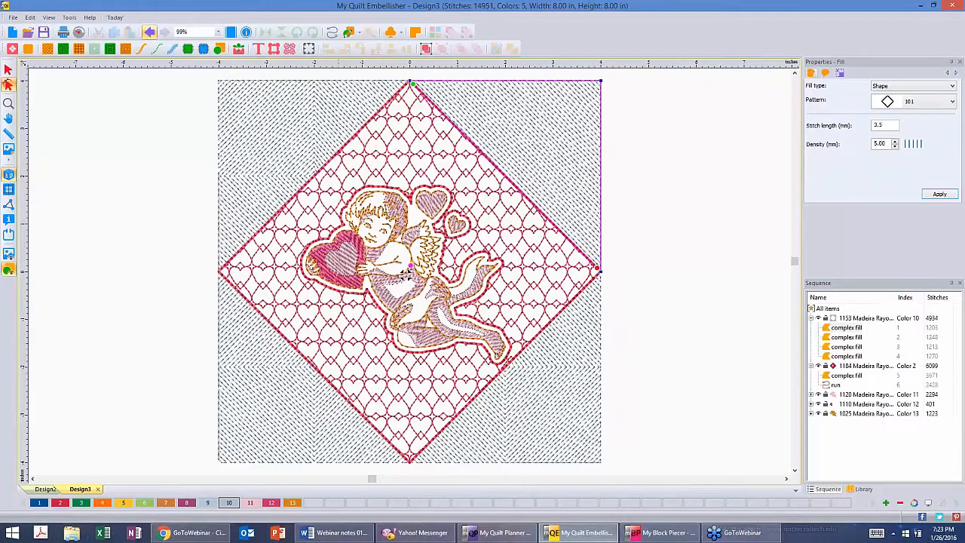
{"action": "left_click", "coordinate": [149, 33]}
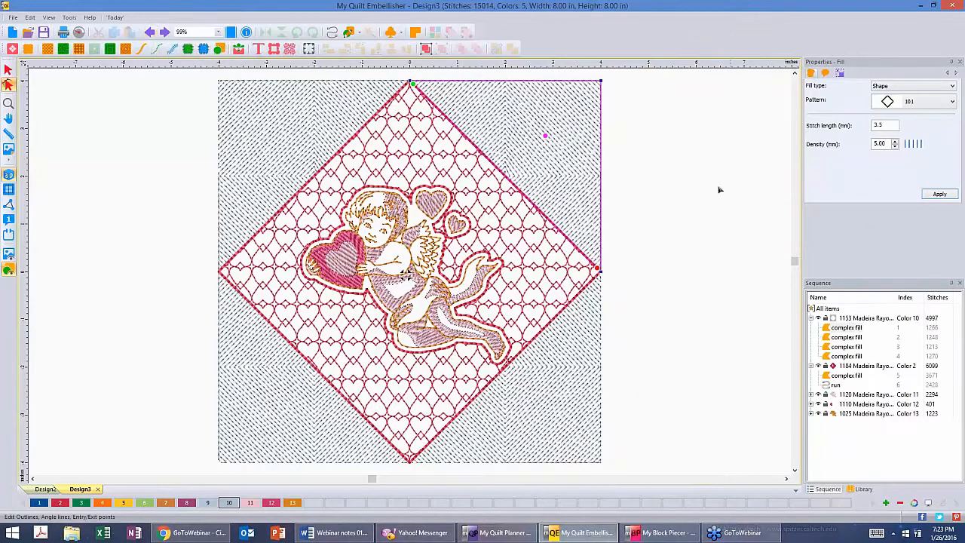
Try combining all four corner triangles into a single shape-echo fill object
{"action": "left_click", "coordinate": [9, 69]}
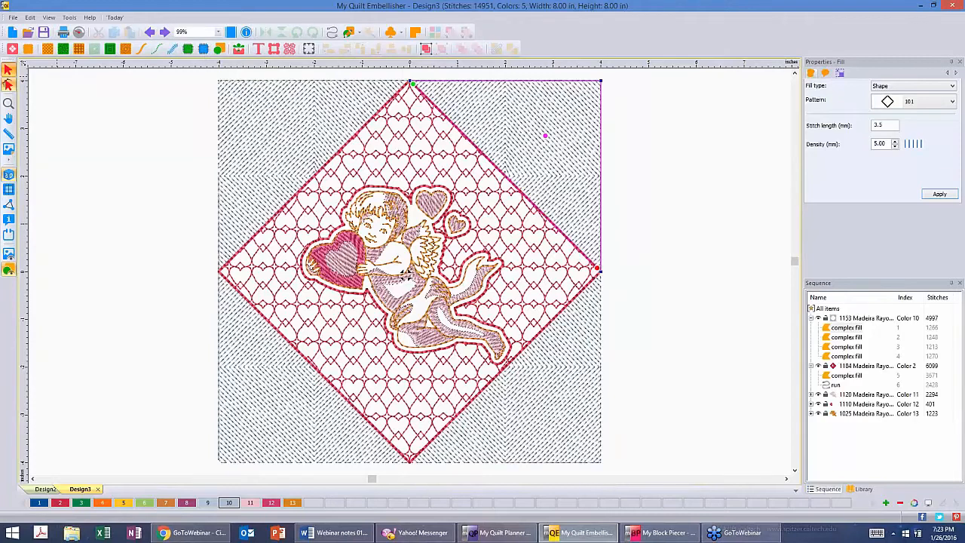
{"action": "left_click", "coordinate": [405, 276]}
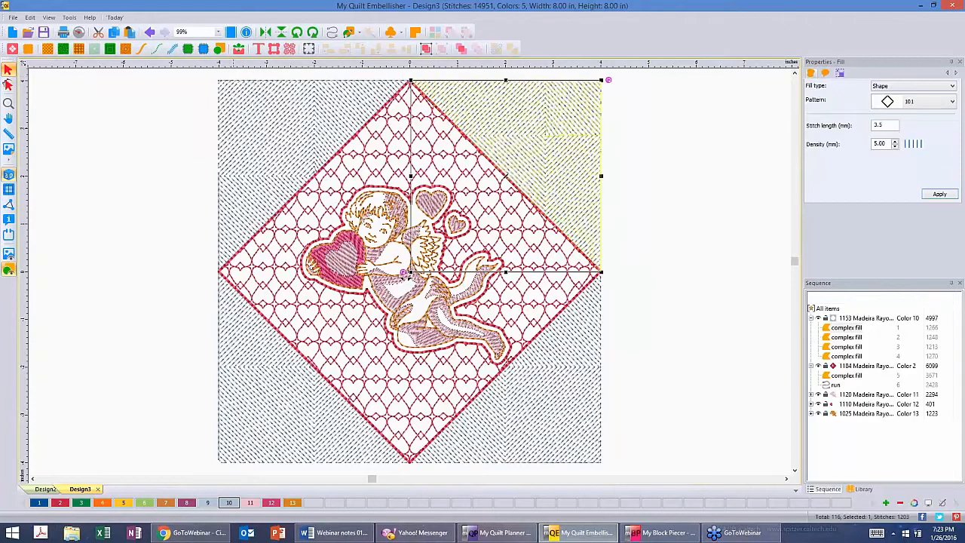
{"action": "left_click", "coordinate": [236, 151], "text": "ctrl"}
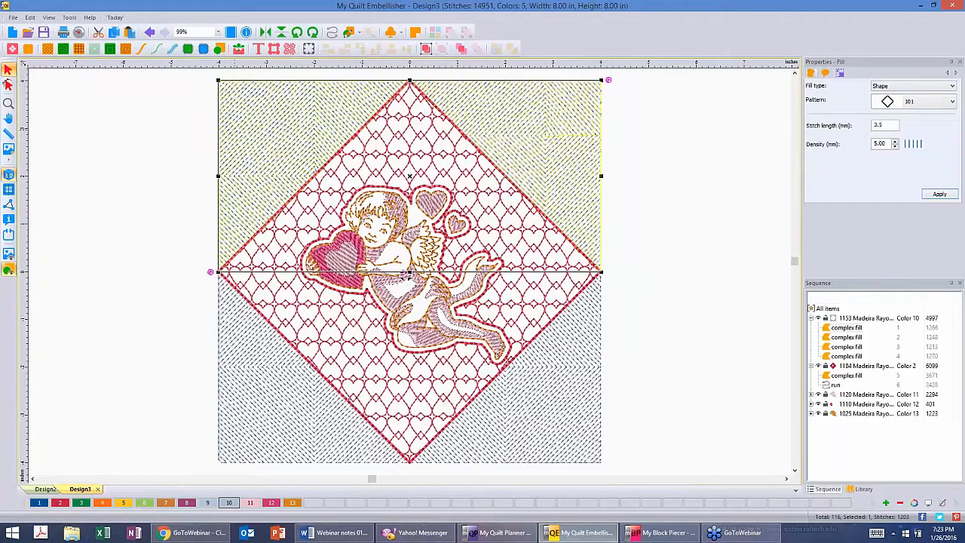
{"action": "left_click", "coordinate": [426, 404], "text": "ctrl"}
{"action": "left_click", "coordinate": [567, 411], "text": "ctrl"}
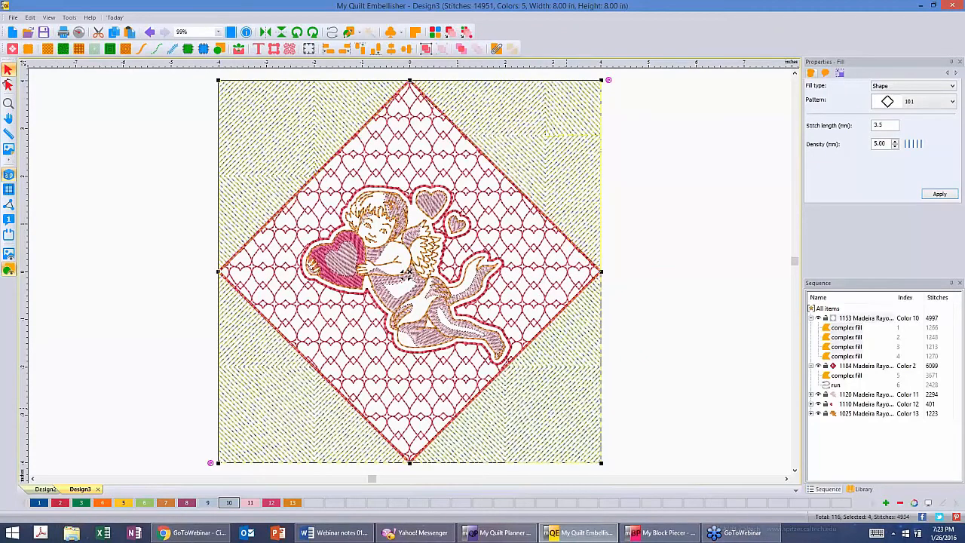
{"action": "left_click", "coordinate": [498, 49]}
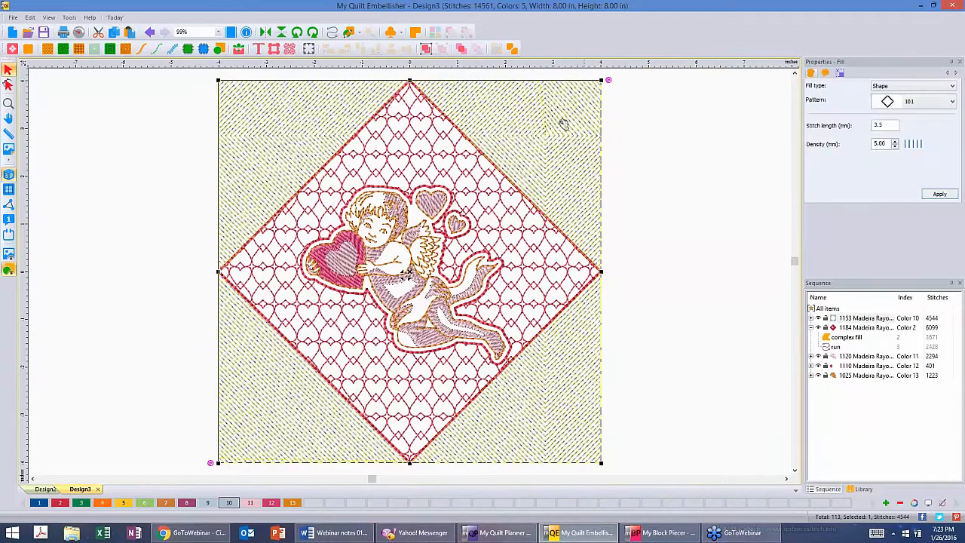
Inspect the combined corner fill's off-center echo point, and undo the combination and the echo point move
{"action": "left_click", "coordinate": [8, 84]}
{"action": "left_click", "coordinate": [511, 148]}
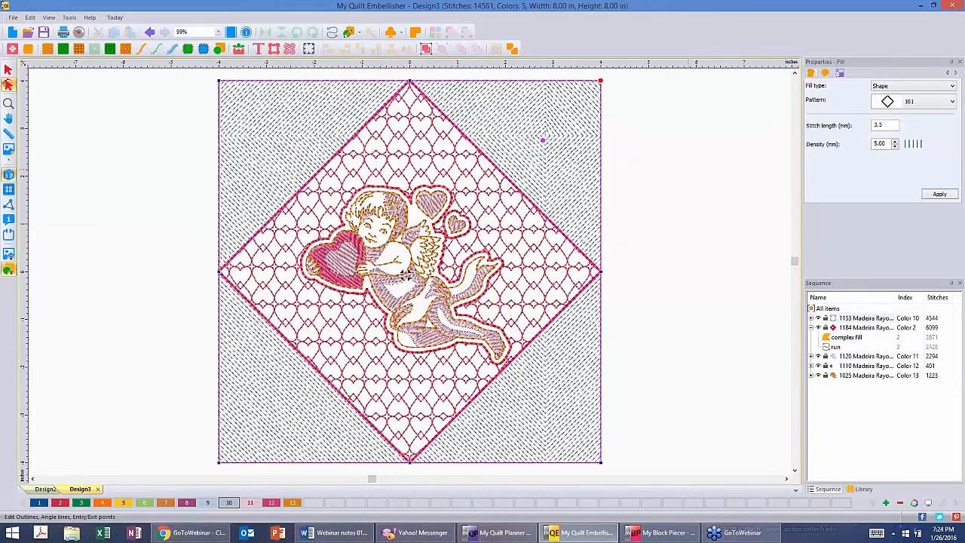
{"action": "left_click", "coordinate": [676, 156]}
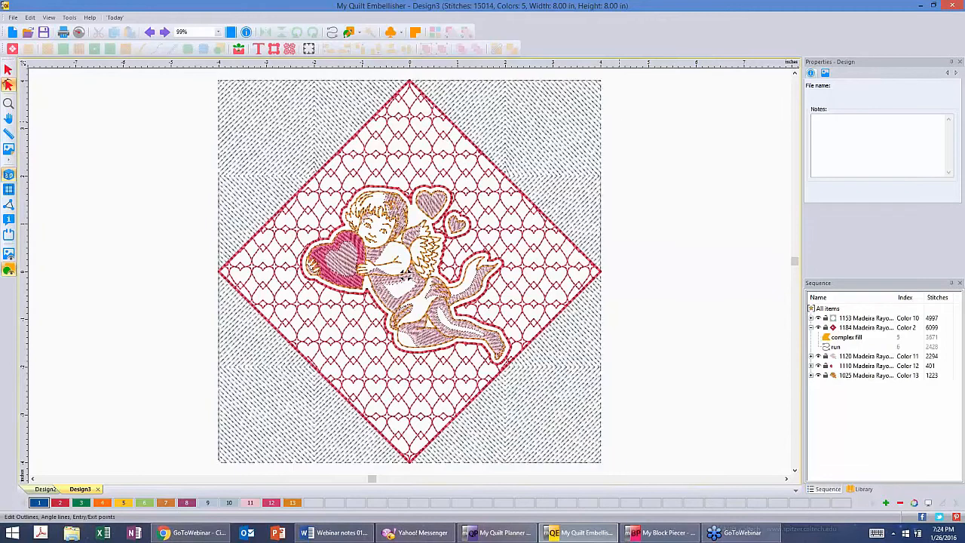
Select the four corner triangles with their original echo centers and combine them into one object
{"action": "left_click", "coordinate": [521, 129]}
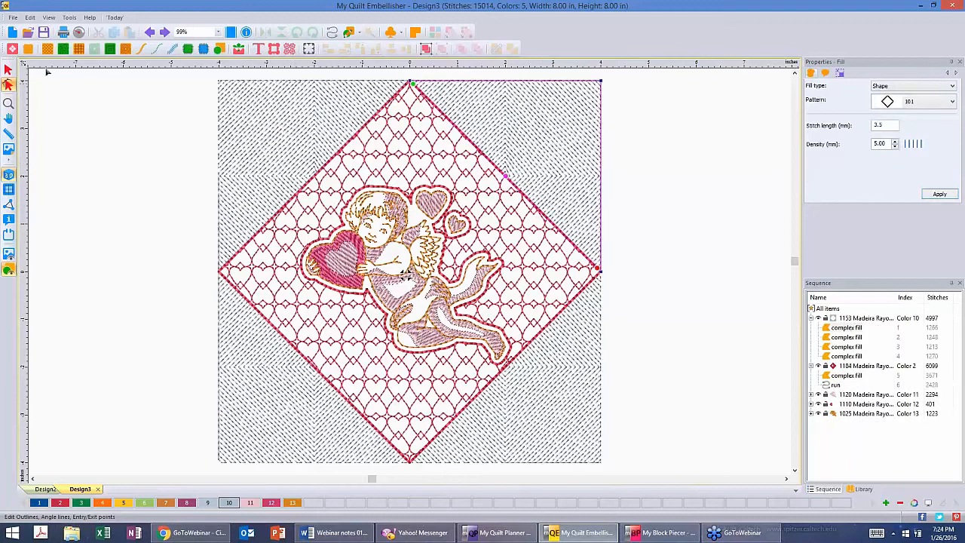
{"action": "left_click", "coordinate": [10, 69]}
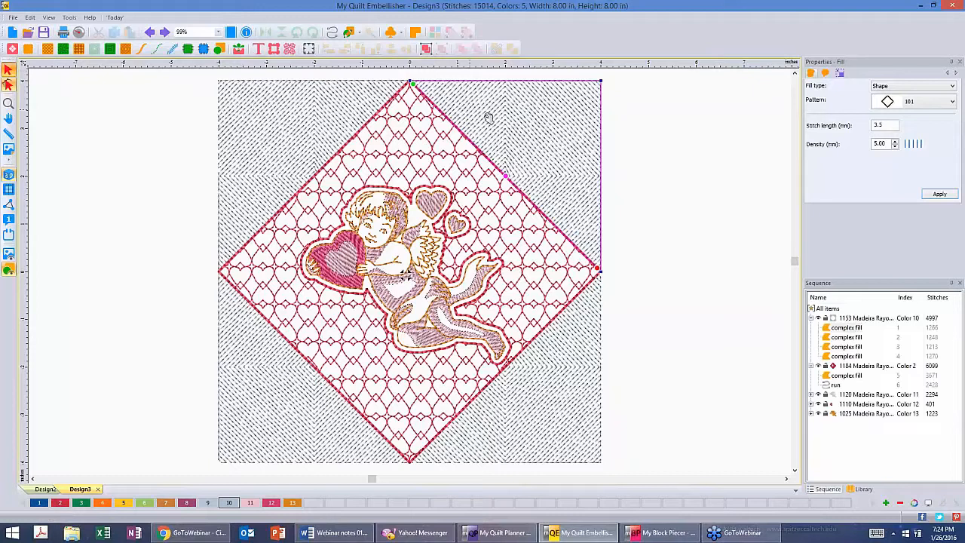
{"action": "left_click", "coordinate": [490, 119]}
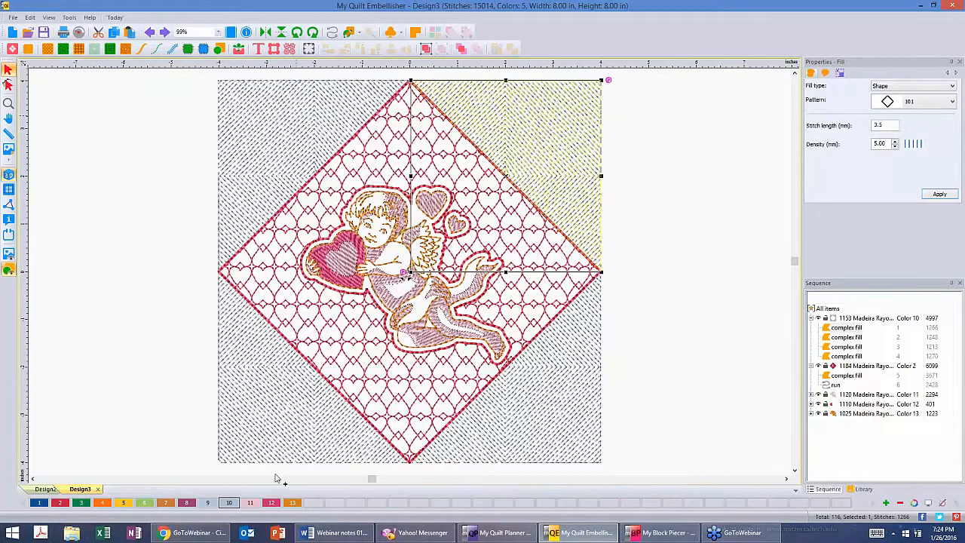
{"action": "left_click", "coordinate": [290, 124], "text": "ctrl"}
{"action": "left_click", "coordinate": [275, 445], "text": "ctrl"}
{"action": "left_click", "coordinate": [520, 445], "text": "ctrl"}
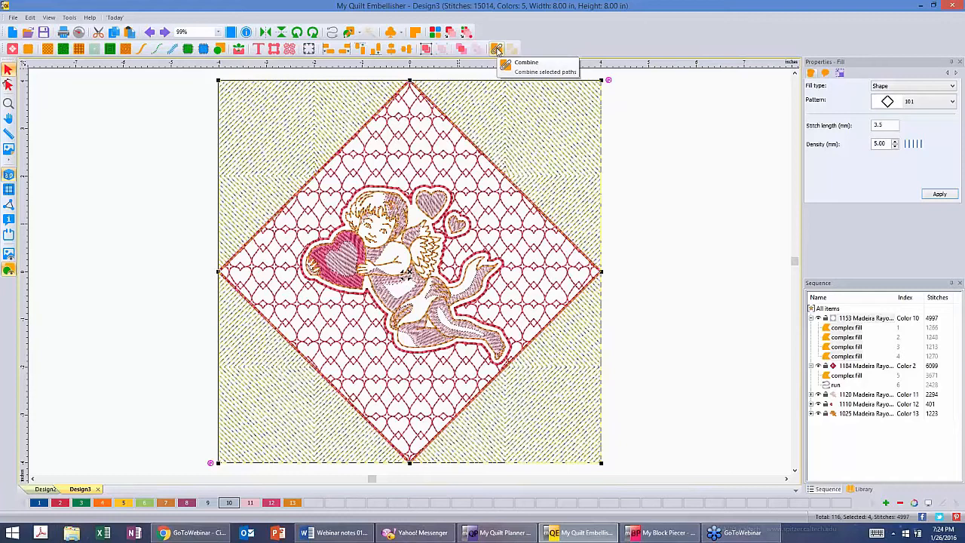
{"action": "left_click", "coordinate": [496, 49]}
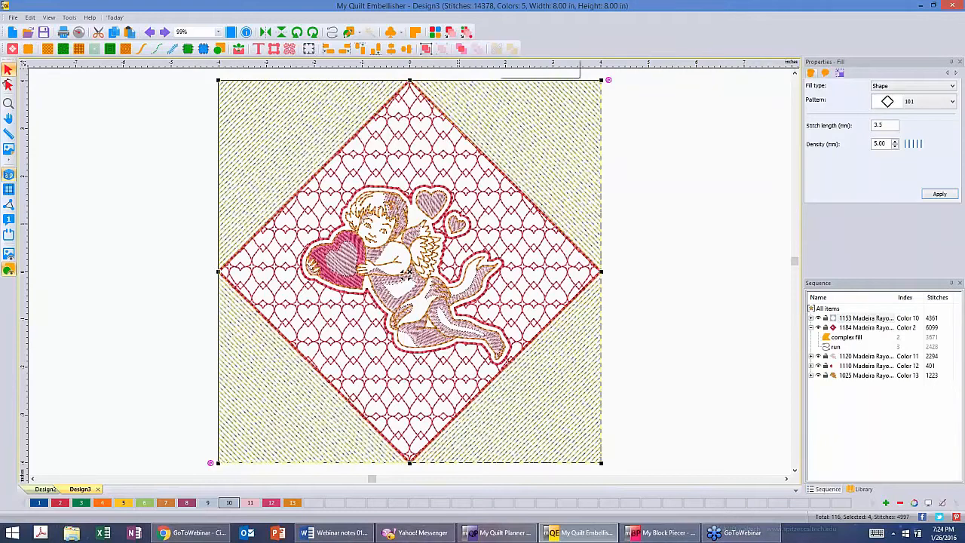
Check where the echo center point of the combined corner fill sits using the Shape tool
{"action": "left_click", "coordinate": [621, 131]}
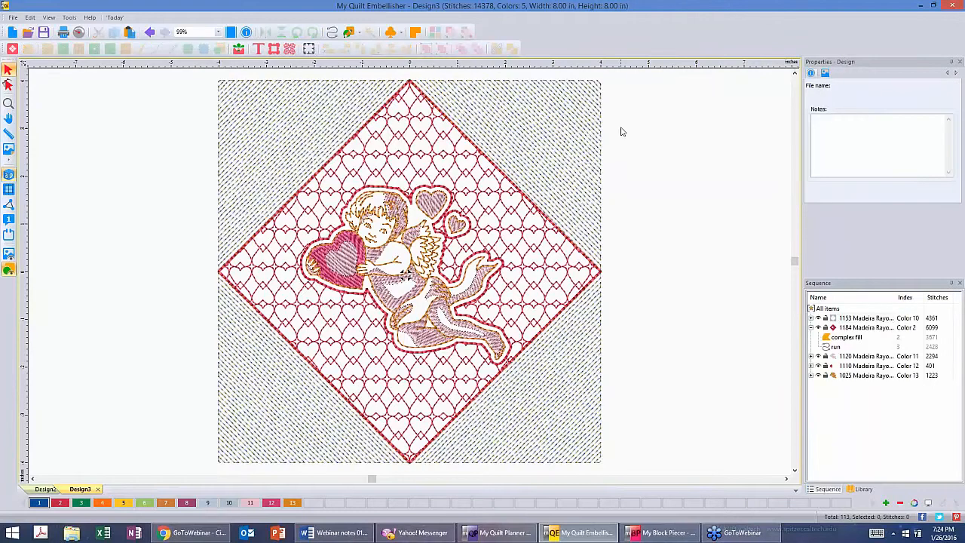
{"action": "left_click", "coordinate": [574, 119]}
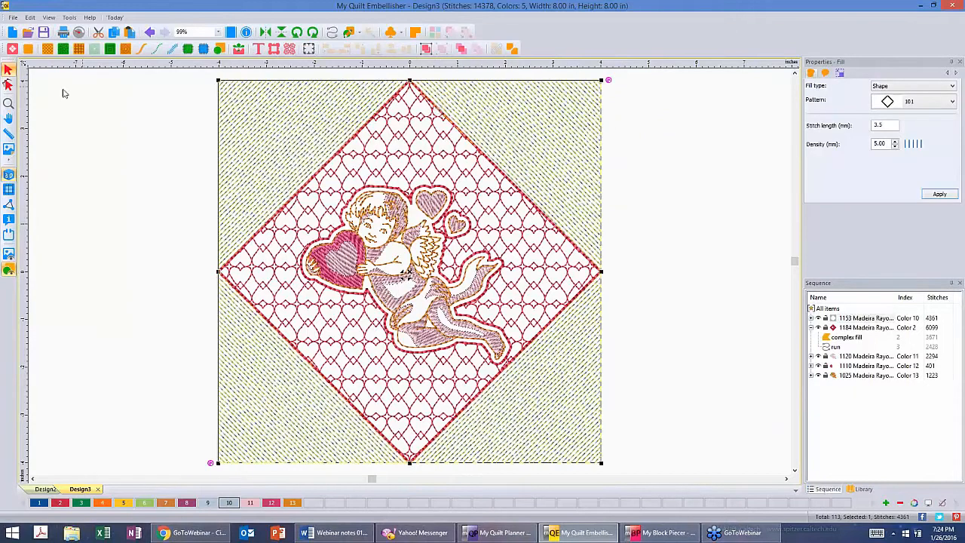
{"action": "left_click", "coordinate": [9, 84]}
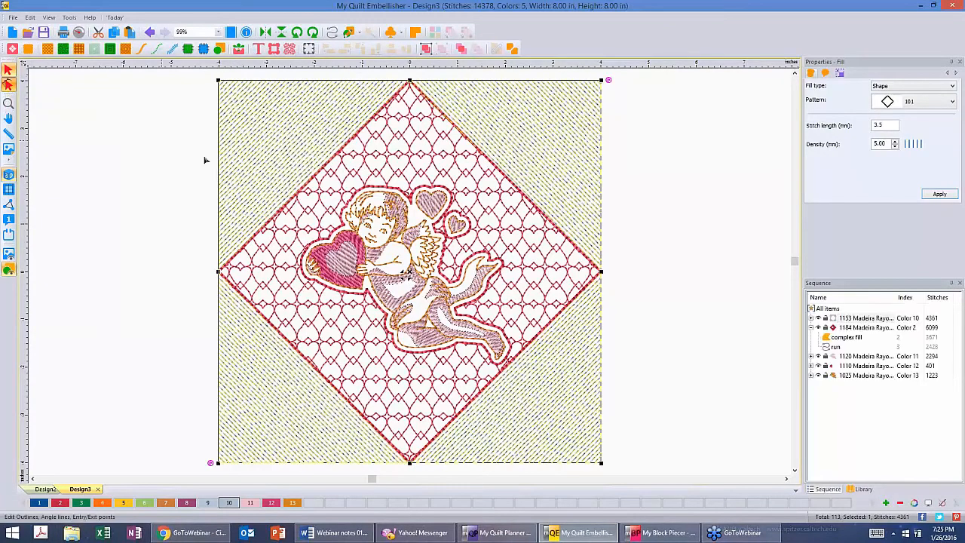
{"action": "left_click", "coordinate": [412, 276]}
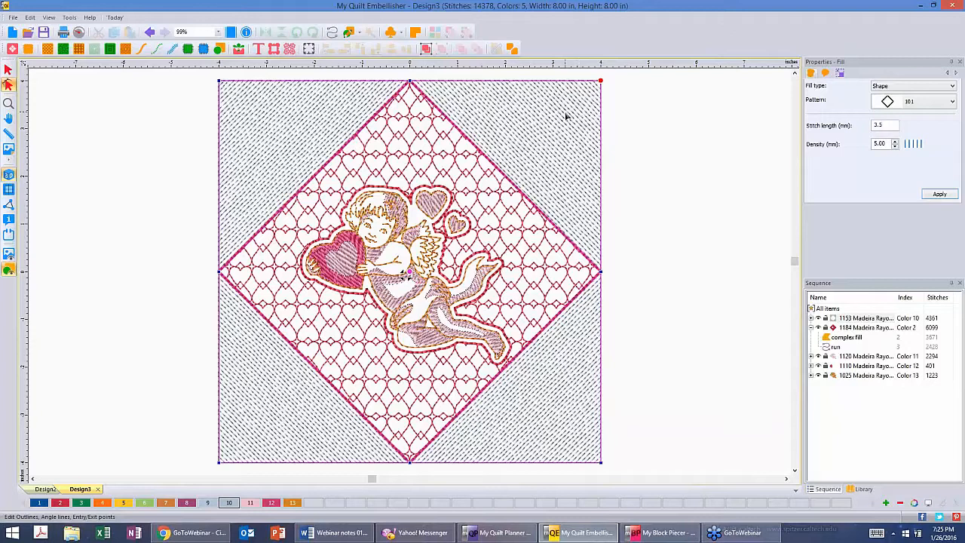
{"action": "left_click", "coordinate": [8, 70]}
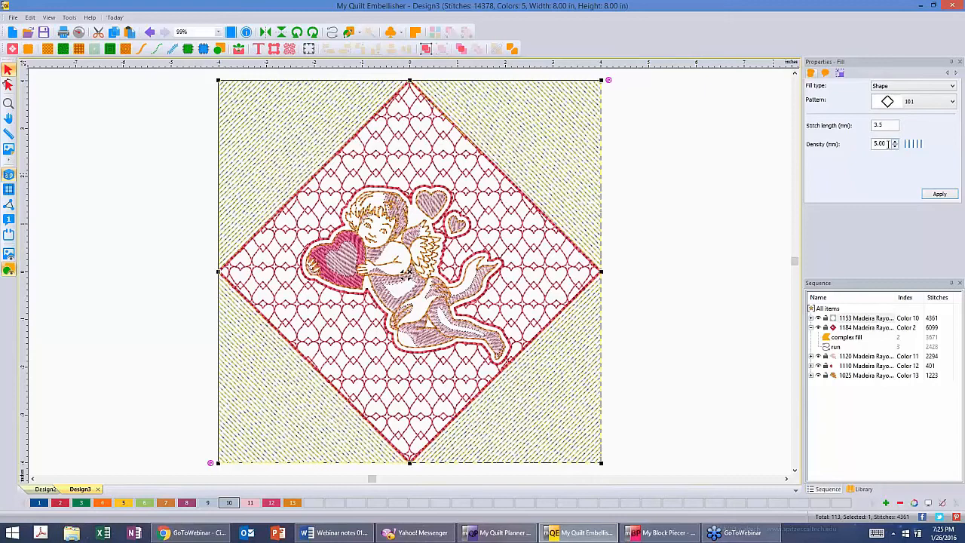
Set the combined corner fill's density to 15 mm and clear the selection
{"action": "left_click_drag", "start_coordinate": [891, 145], "coordinate": [845, 146]}
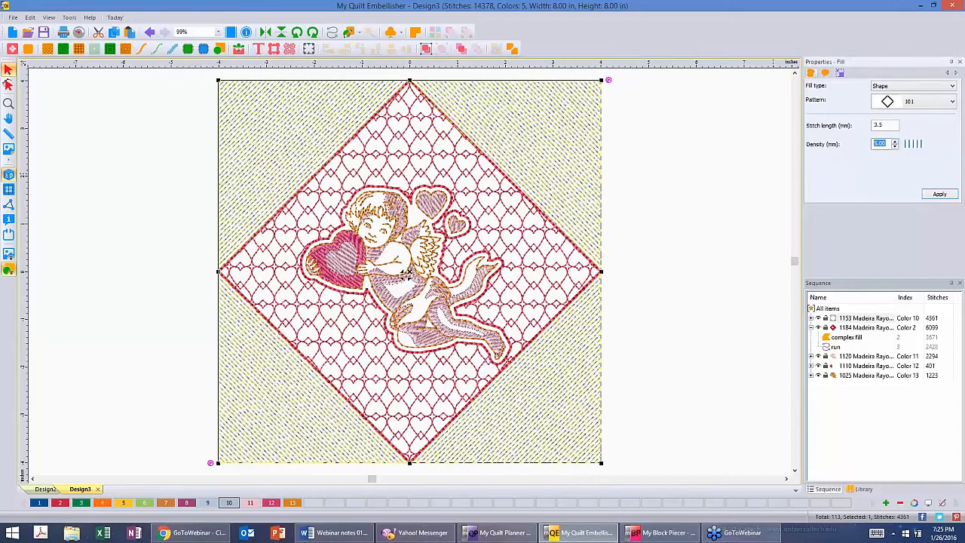
{"action": "type", "text": "15"}
{"action": "left_click", "coordinate": [940, 195]}
{"action": "left_click", "coordinate": [713, 172]}
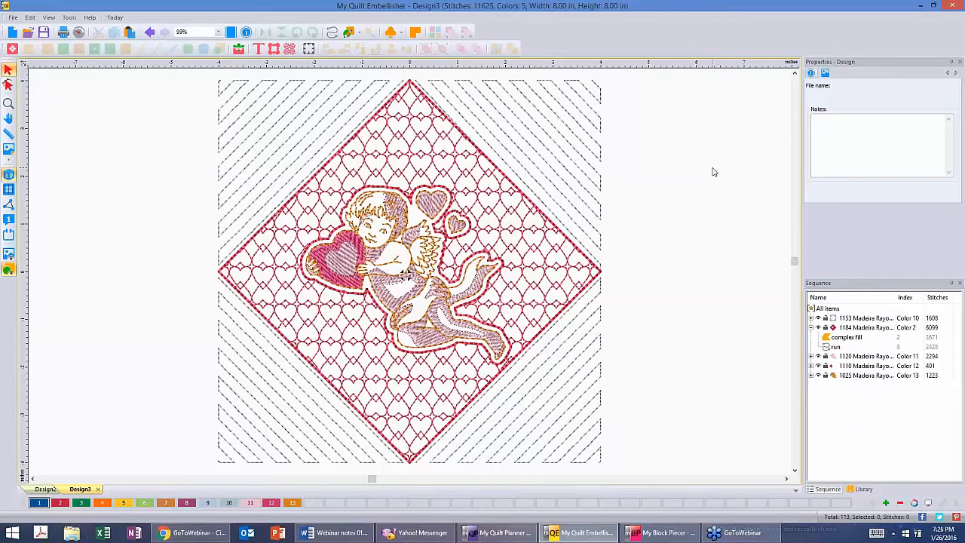
Set the combined corner fill's density to 10 mm and clear the selection
{"action": "left_click", "coordinate": [560, 151]}
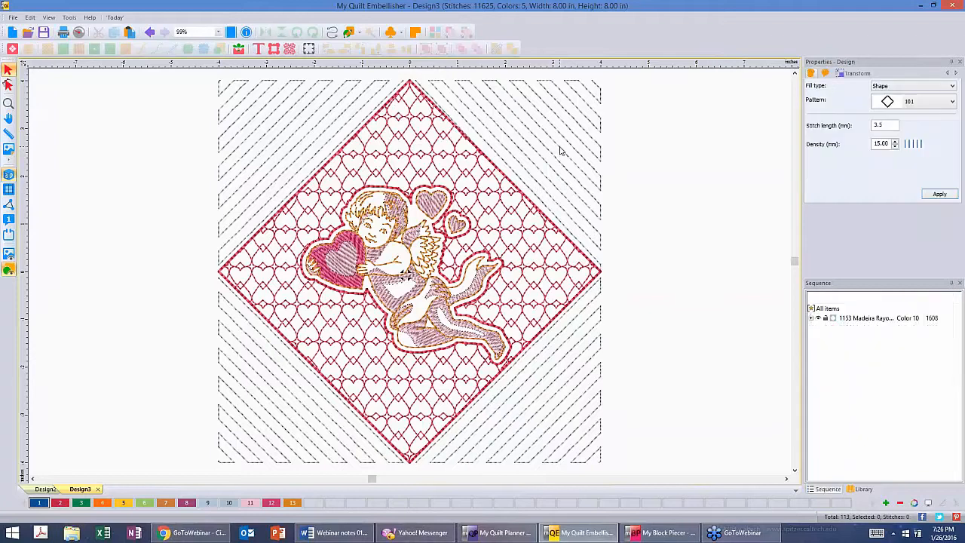
{"action": "left_click", "coordinate": [876, 144]}
{"action": "double_click", "coordinate": [876, 143]}
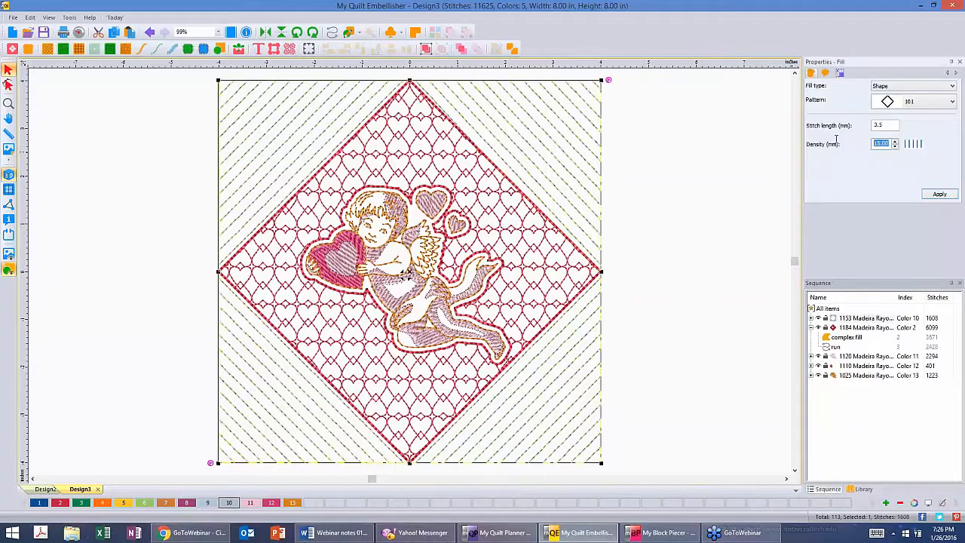
{"action": "type", "text": "10"}
{"action": "key", "text": "Return"}
{"action": "left_click", "coordinate": [781, 140]}
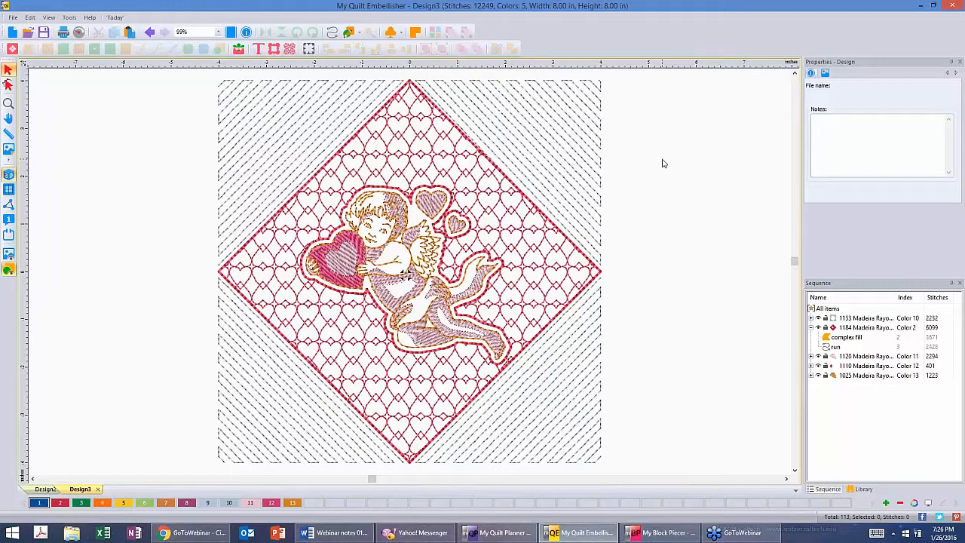
Create a new blank design
{"action": "left_click", "coordinate": [11, 34]}
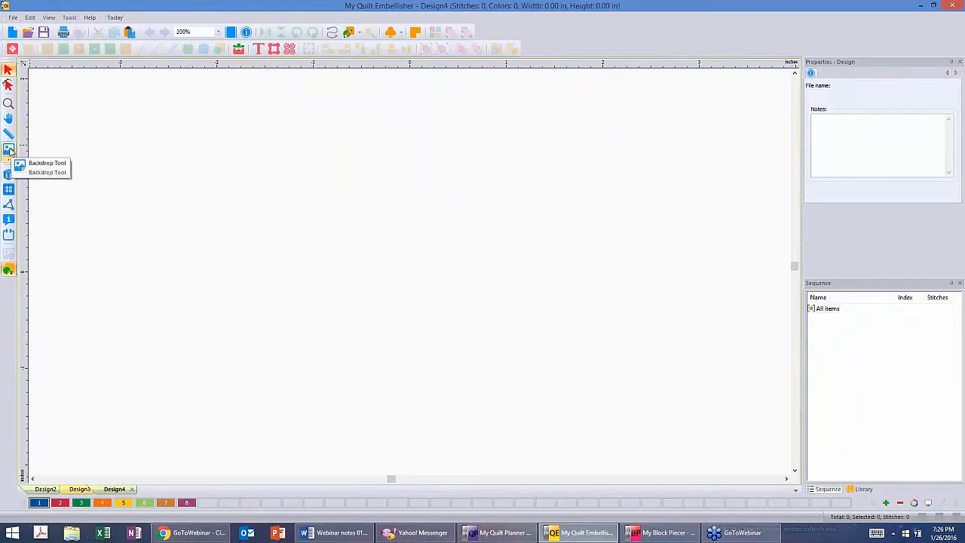
Load the onpoint image as the backdrop of the new design
{"action": "left_click", "coordinate": [9, 150]}
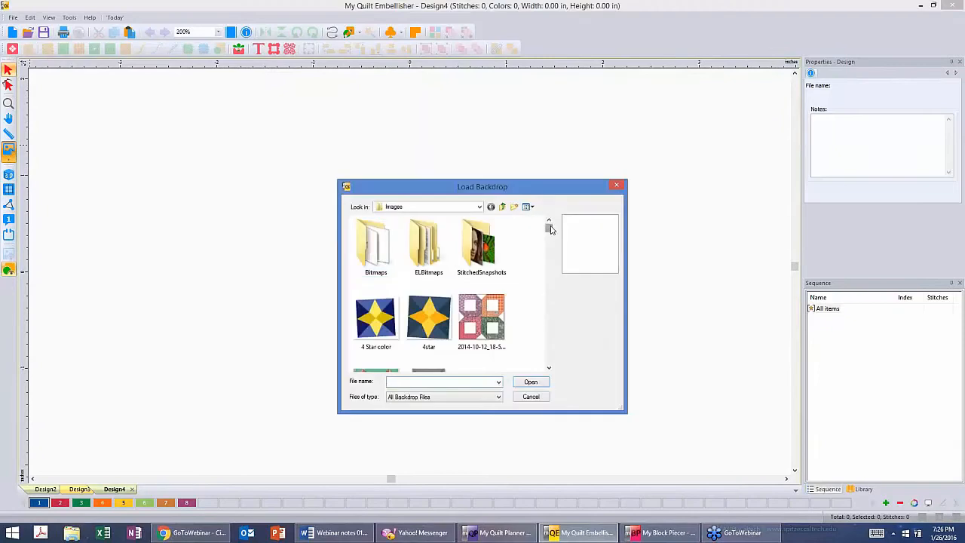
{"action": "left_click_drag", "start_coordinate": [549, 226], "coordinate": [549, 319]}
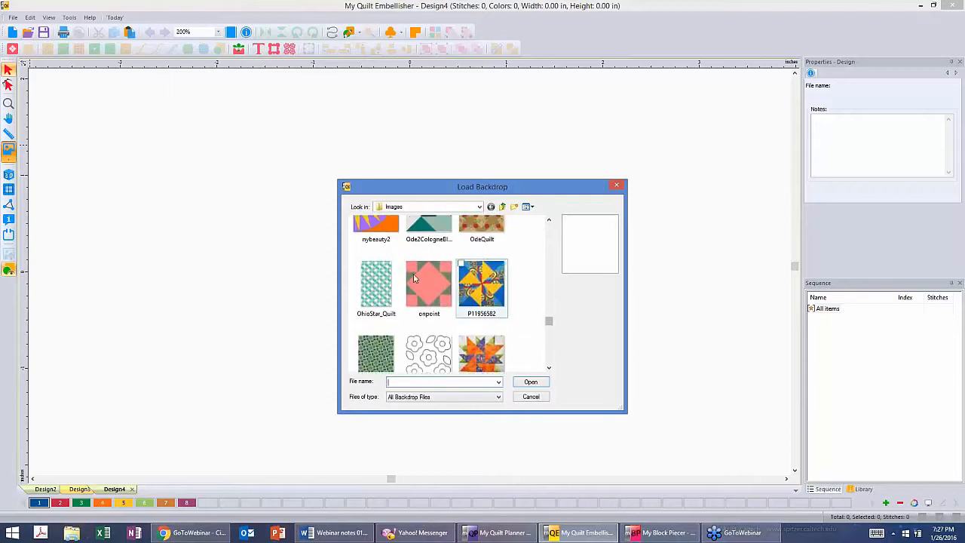
{"action": "left_click", "coordinate": [430, 288]}
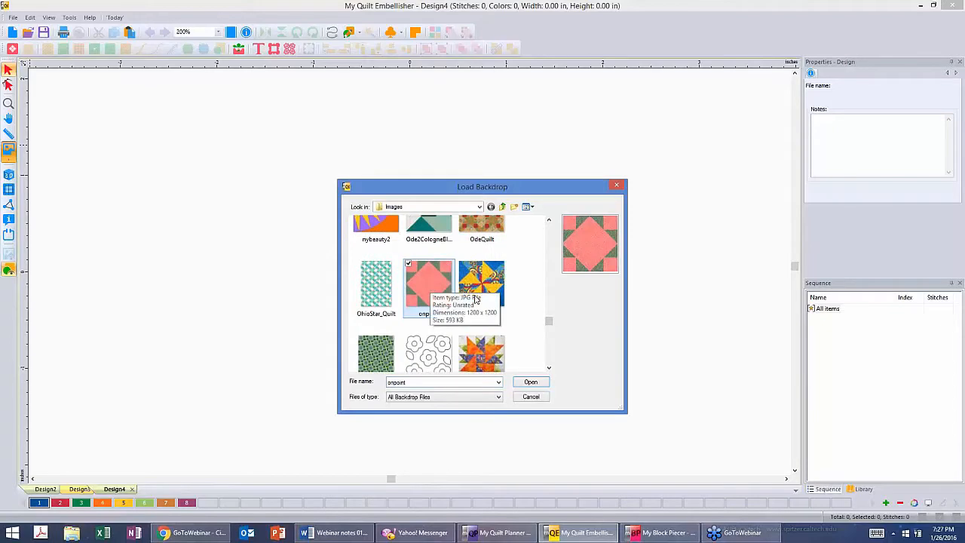
{"action": "left_click", "coordinate": [536, 385]}
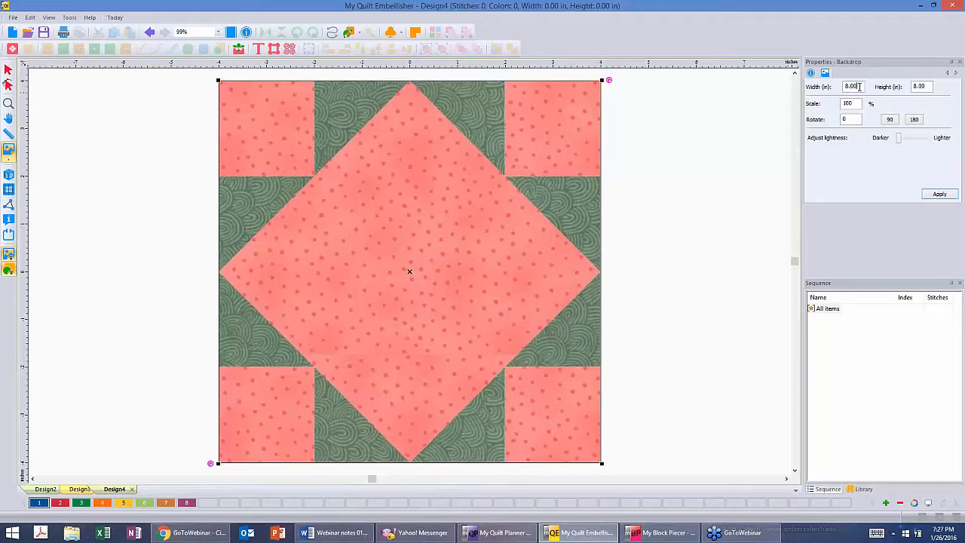
Resize the backdrop to 7.75 in wide and leave the Backdrop tool
{"action": "left_click", "coordinate": [858, 88]}
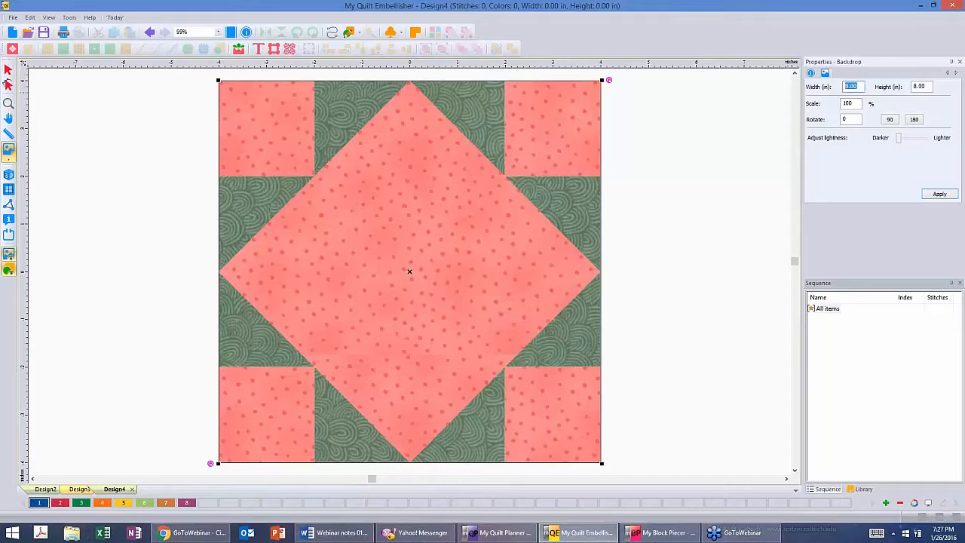
{"action": "type", "text": "7.75"}
{"action": "left_click", "coordinate": [934, 193]}
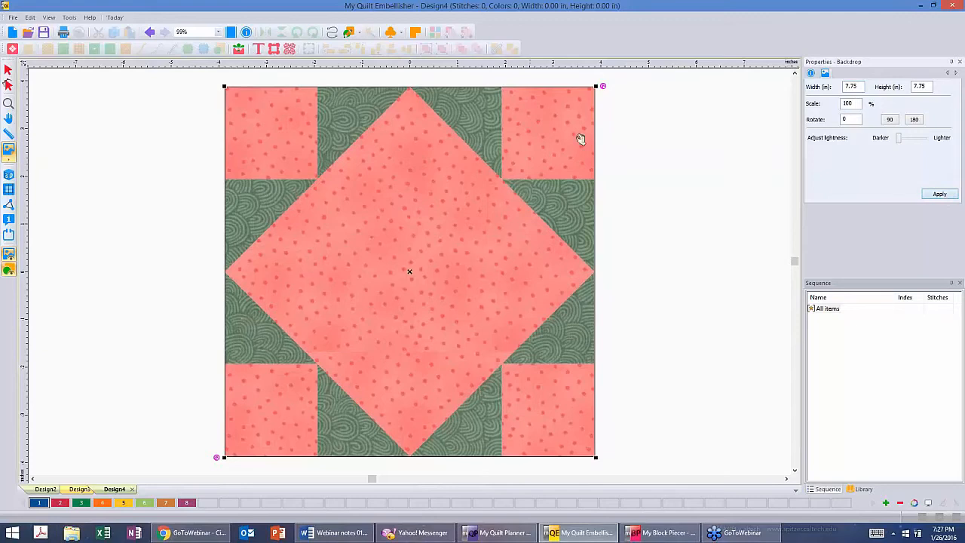
{"action": "left_click", "coordinate": [664, 159]}
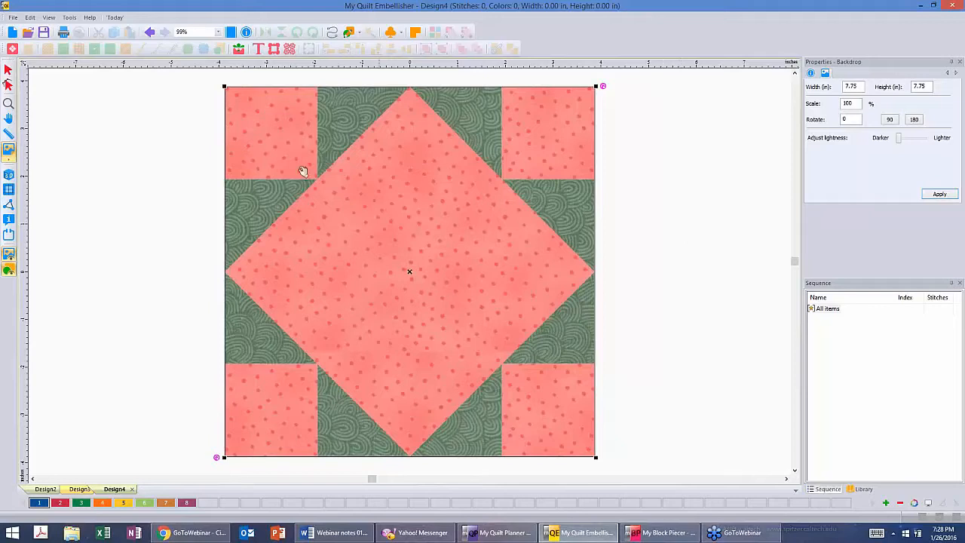
{"action": "left_click", "coordinate": [57, 95]}
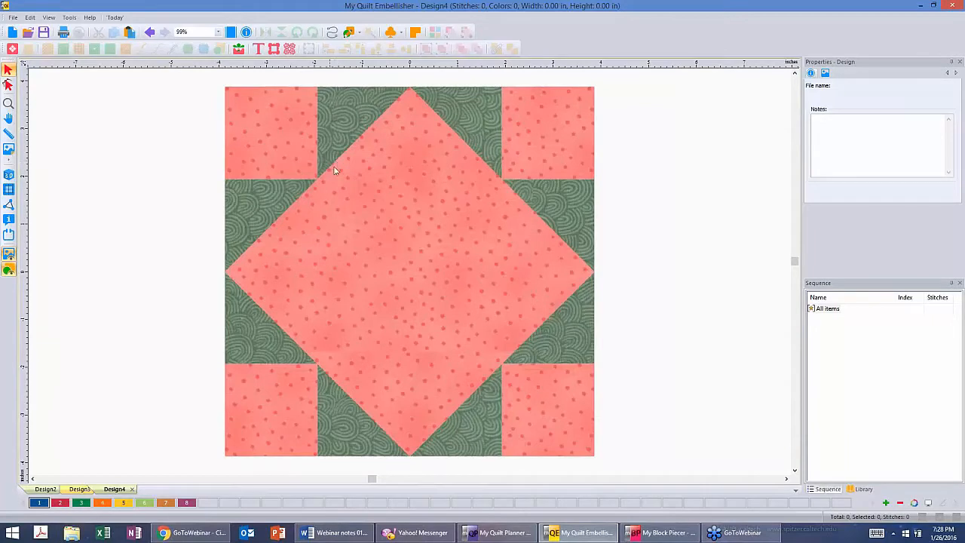
Add the sheep design 64826.c2s from the library and enlarge it to about 3.62 by 3.57 in
{"action": "left_click", "coordinate": [862, 489]}
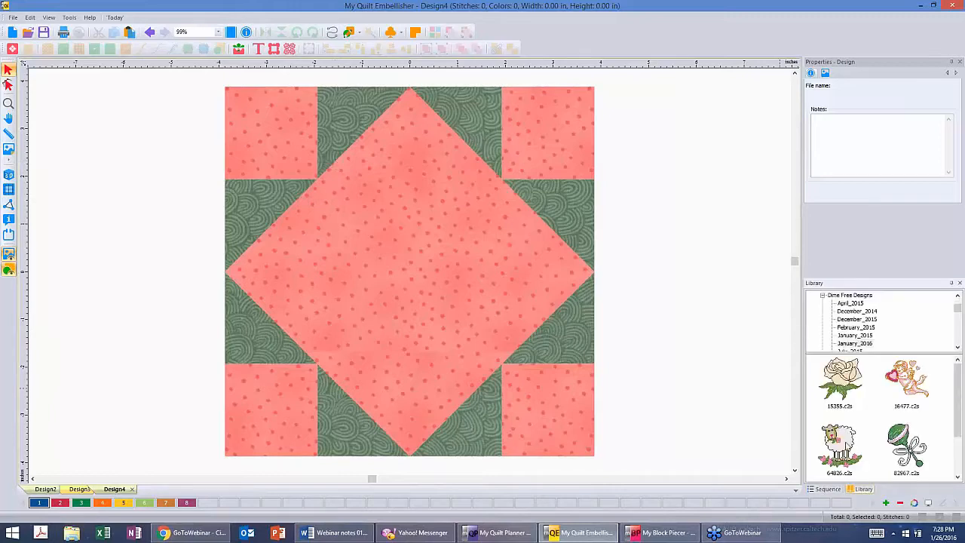
{"action": "left_click_drag", "start_coordinate": [844, 441], "coordinate": [405, 271]}
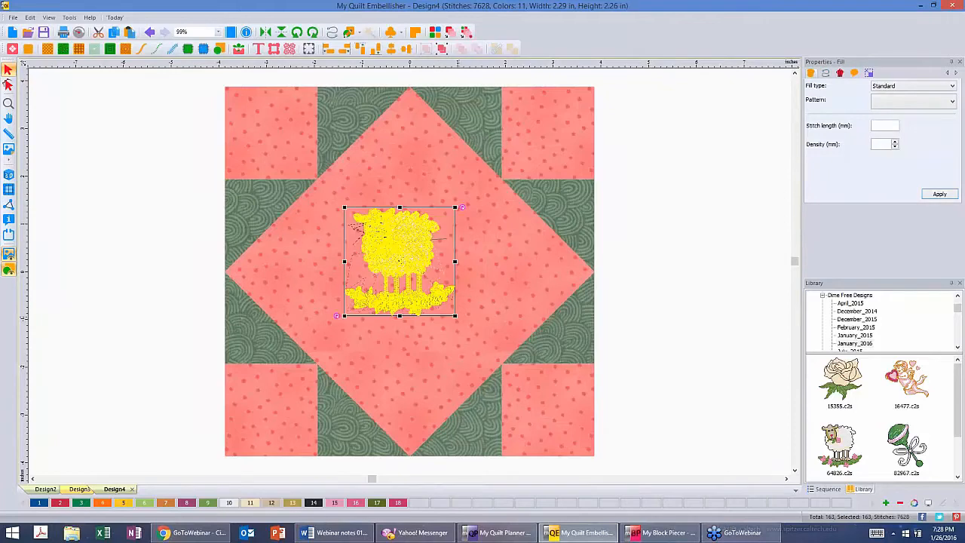
{"action": "left_click_drag", "start_coordinate": [467, 327], "coordinate": [515, 373]}
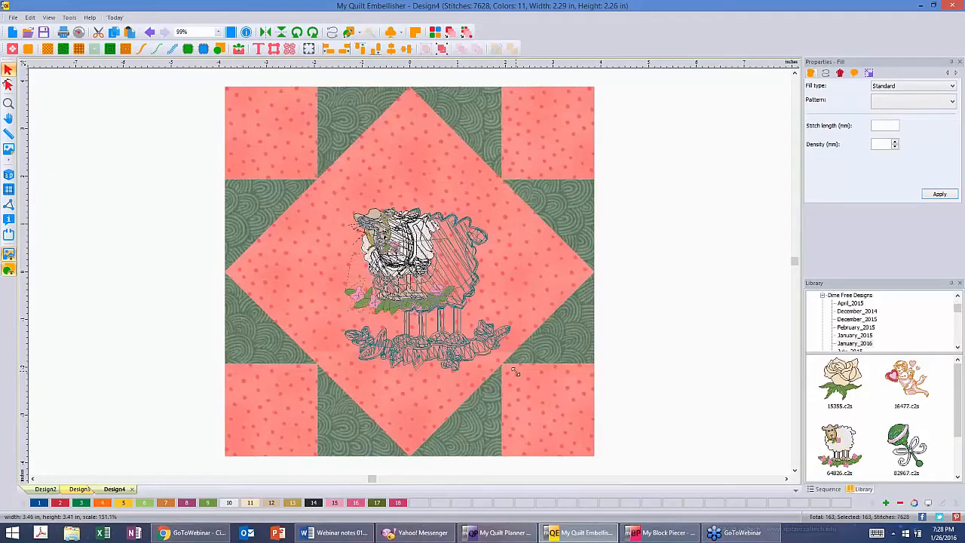
{"action": "left_click_drag", "start_coordinate": [515, 373], "coordinate": [487, 353]}
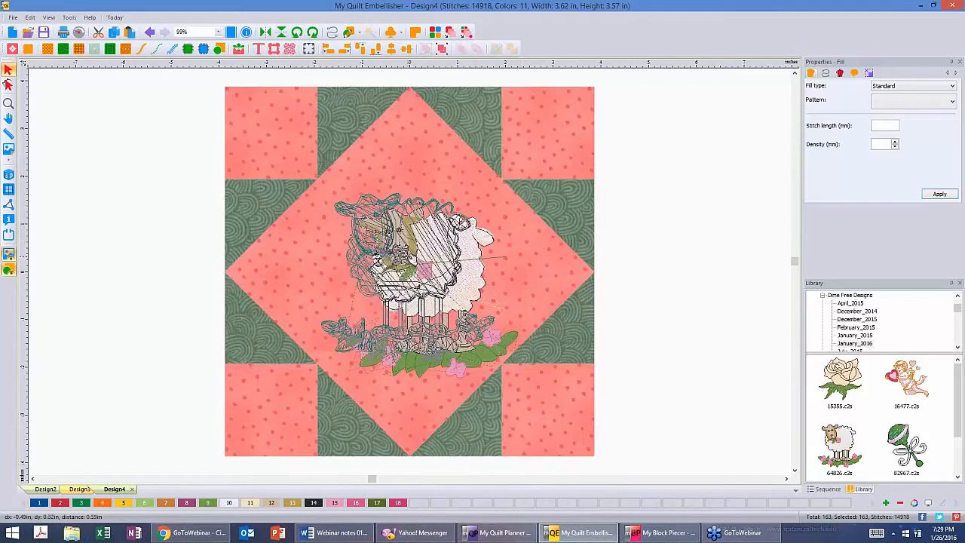
Center the sheep in the design and clear the selection
{"action": "left_click_drag", "start_coordinate": [487, 227], "coordinate": [487, 225]}
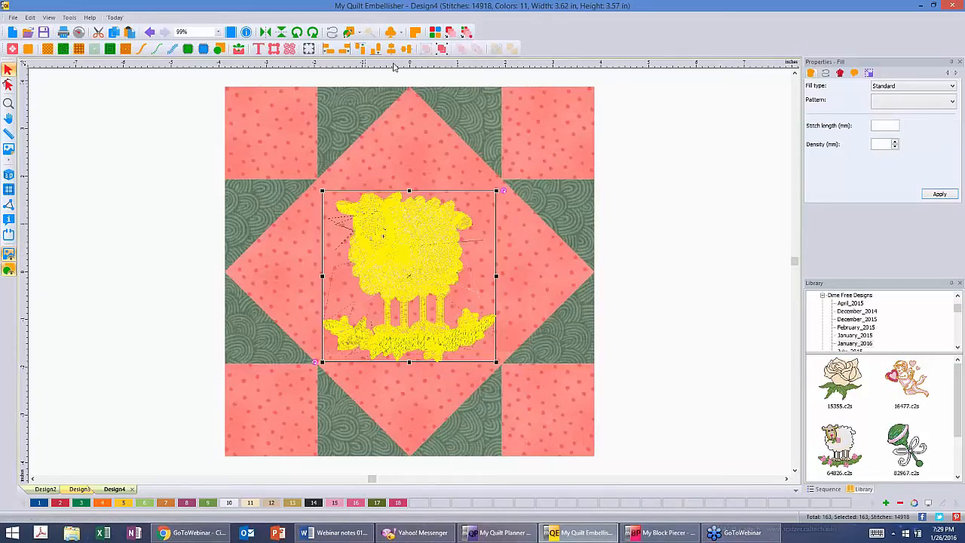
{"action": "right_click", "coordinate": [393, 67]}
{"action": "left_click", "coordinate": [444, 164]}
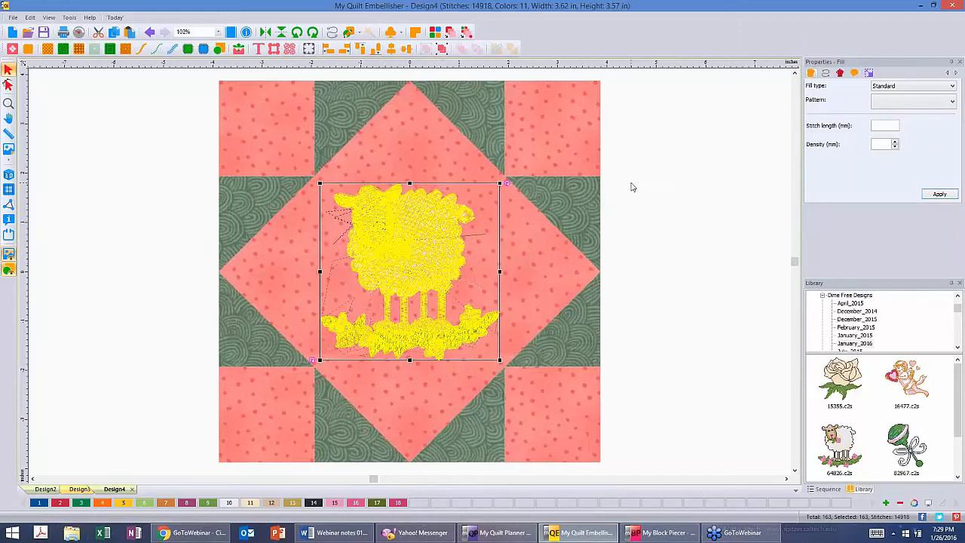
{"action": "left_click", "coordinate": [631, 185]}
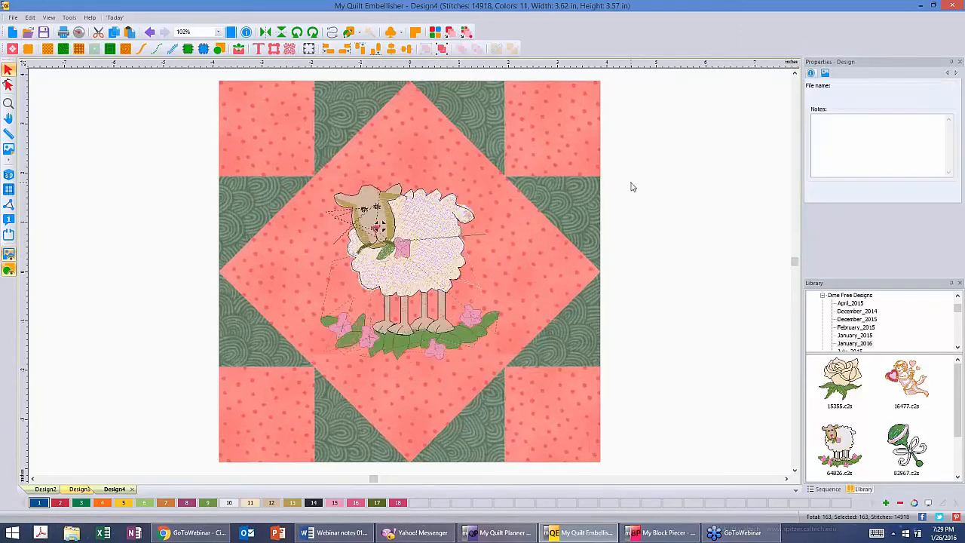
Switch to the 3D stitch view and draw a diamond artwork shape over the backdrop's central pink diamond
{"action": "left_click", "coordinate": [9, 175]}
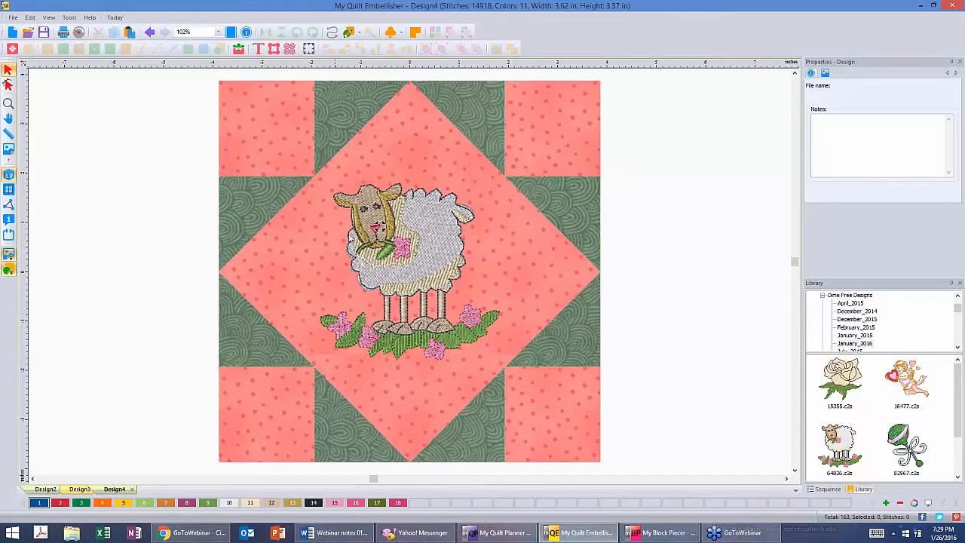
{"action": "left_click", "coordinate": [360, 33]}
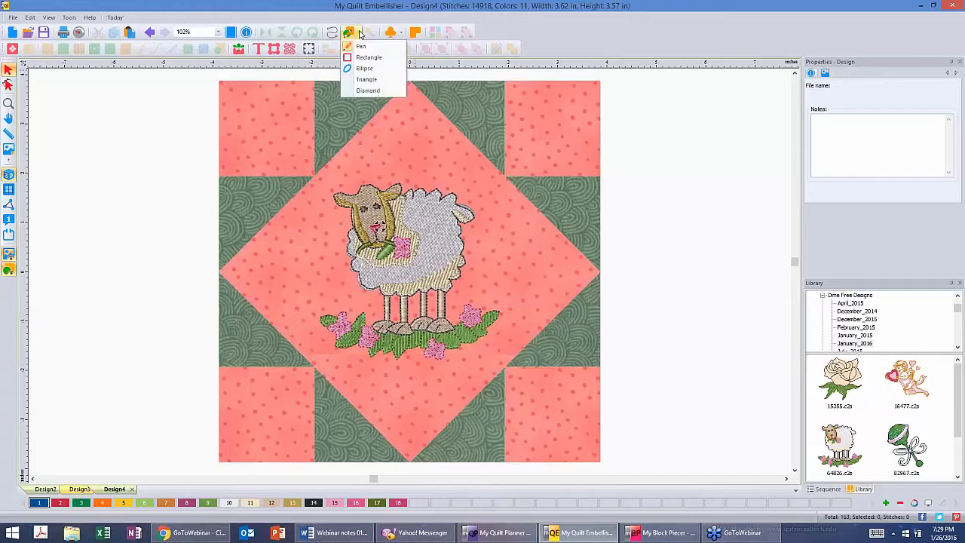
{"action": "left_click", "coordinate": [367, 80]}
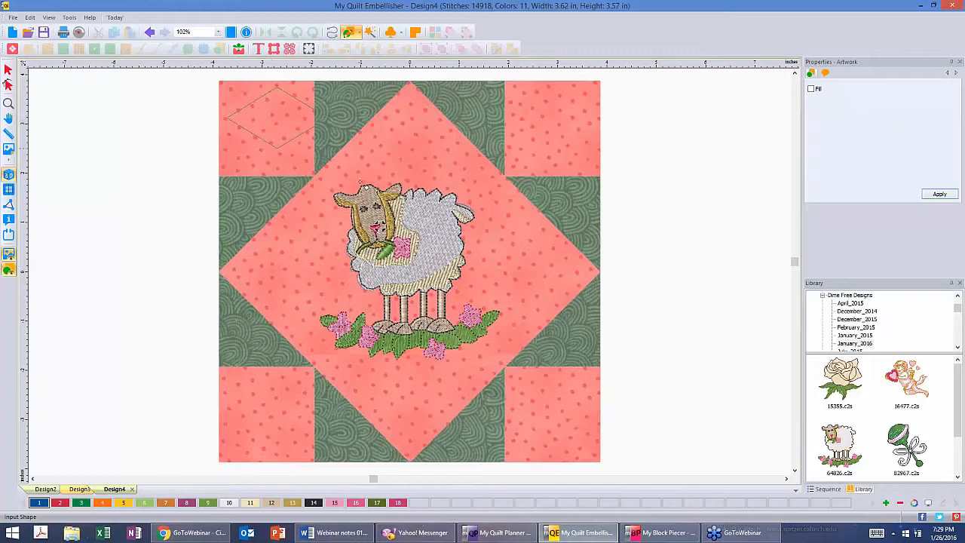
{"action": "mouse_move", "coordinate": [417, 222]}
{"action": "left_mouse_down"}
{"action": "mouse_move", "coordinate": [523, 341]}
{"action": "mouse_move", "coordinate": [599, 460]}
{"action": "left_mouse_up"}
{"action": "left_click", "coordinate": [9, 70]}
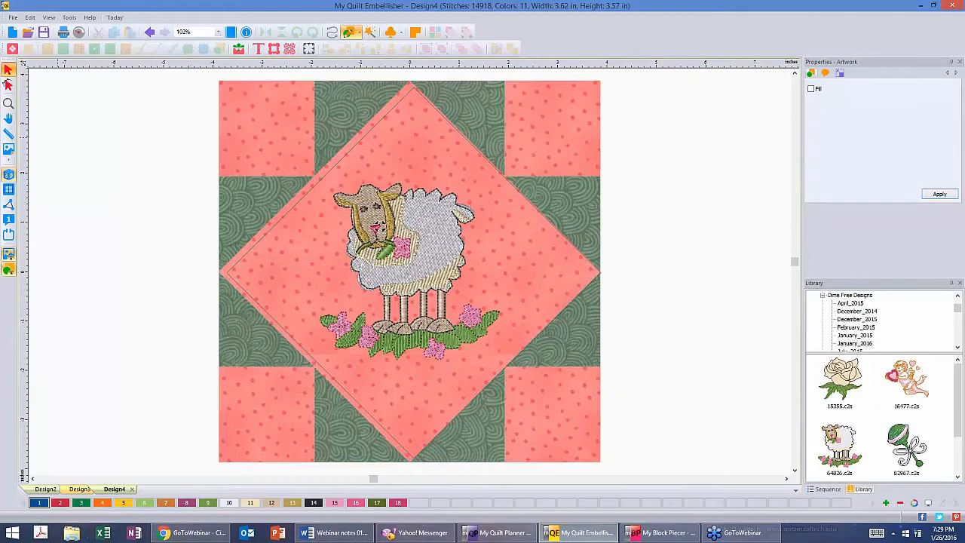
Move the diamond artwork's nodes onto the corners of the backdrop's pink diamond
{"action": "left_click", "coordinate": [8, 85]}
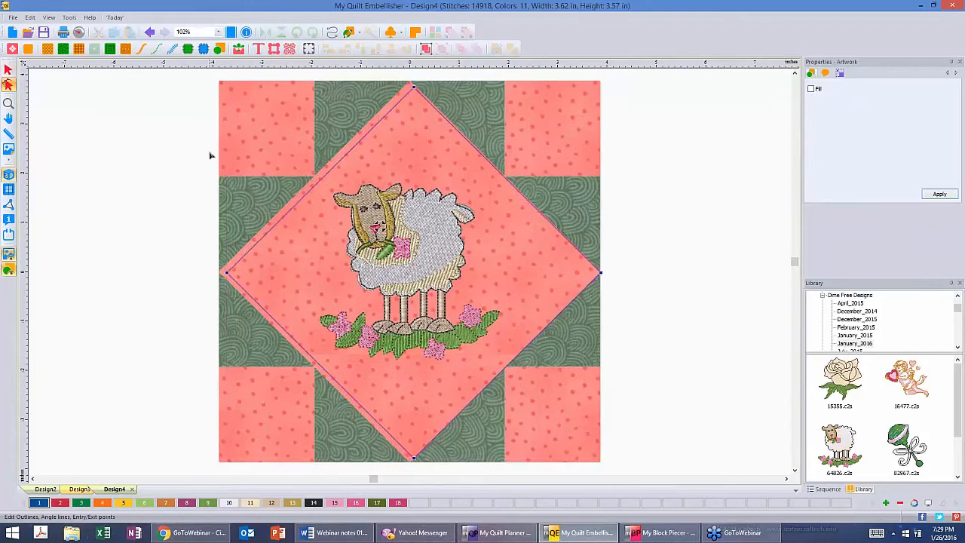
{"action": "left_click_drag", "start_coordinate": [414, 87], "coordinate": [341, 153]}
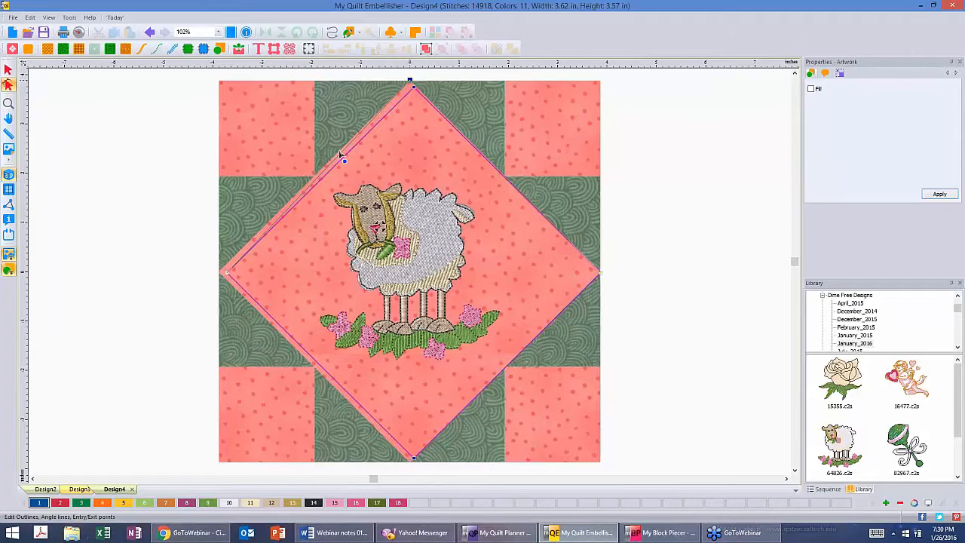
{"action": "left_click", "coordinate": [224, 276]}
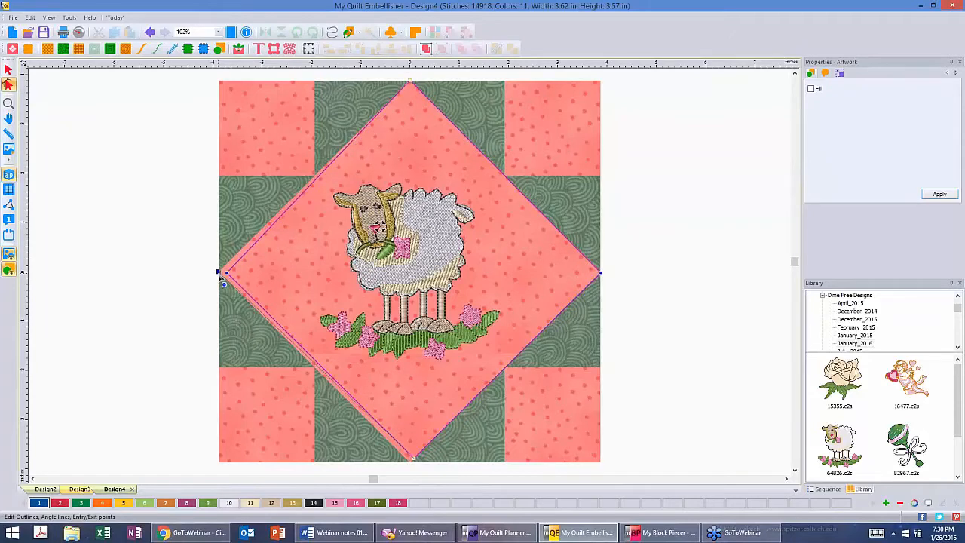
{"action": "left_click", "coordinate": [218, 272]}
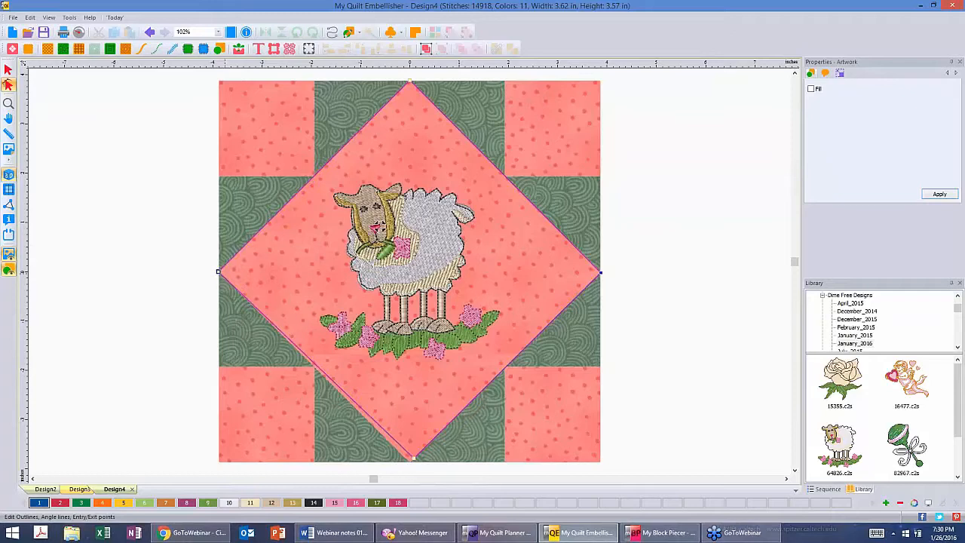
{"action": "left_click", "coordinate": [415, 459]}
{"action": "left_click", "coordinate": [415, 461]}
{"action": "left_click_drag", "start_coordinate": [414, 460], "coordinate": [410, 462]}
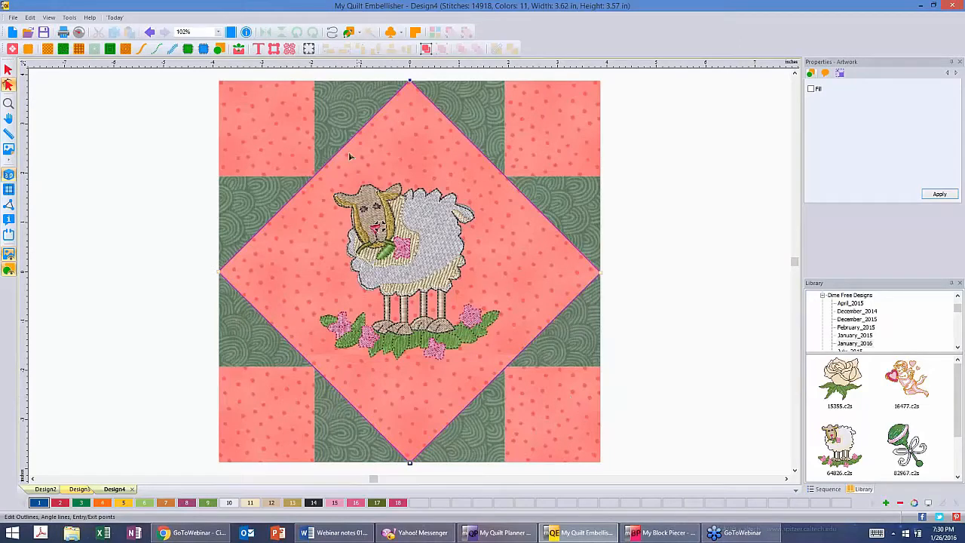
Fill the diamond artwork, place it behind the sheep and clear the selection
{"action": "left_click", "coordinate": [810, 89]}
{"action": "left_click", "coordinate": [940, 194]}
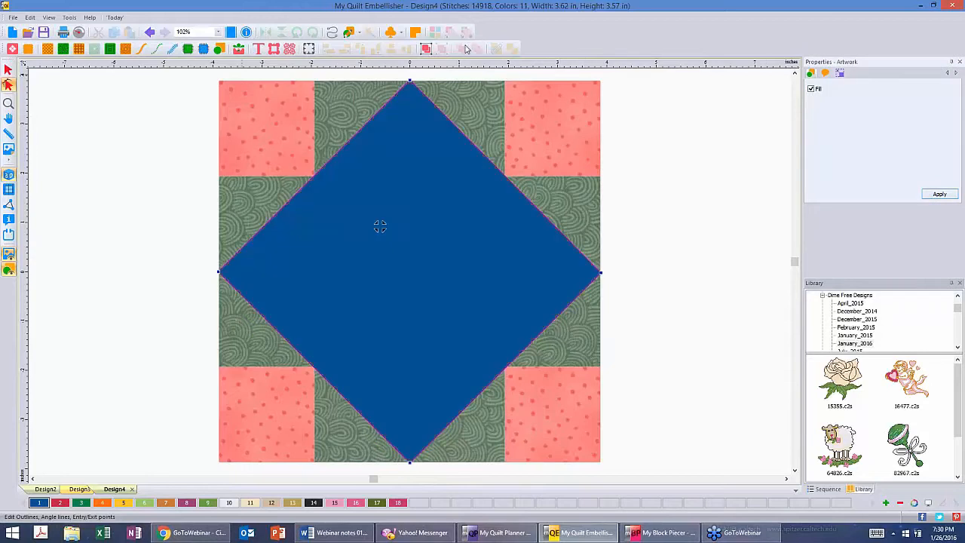
{"action": "left_click", "coordinate": [9, 69]}
{"action": "left_click", "coordinate": [227, 110]}
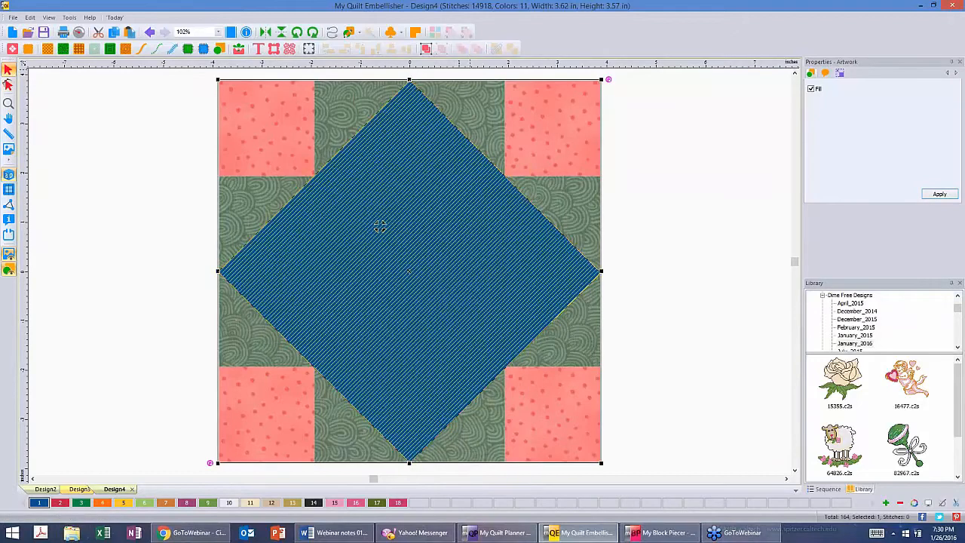
{"action": "left_click", "coordinate": [662, 159]}
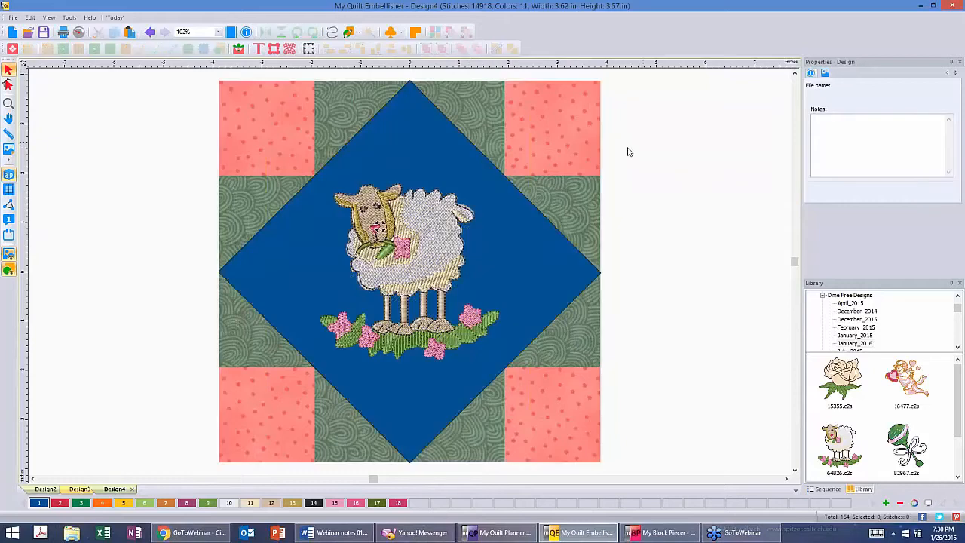
Create a united outline around the sheep at a distance of 0.02 in
{"action": "left_click", "coordinate": [424, 232]}
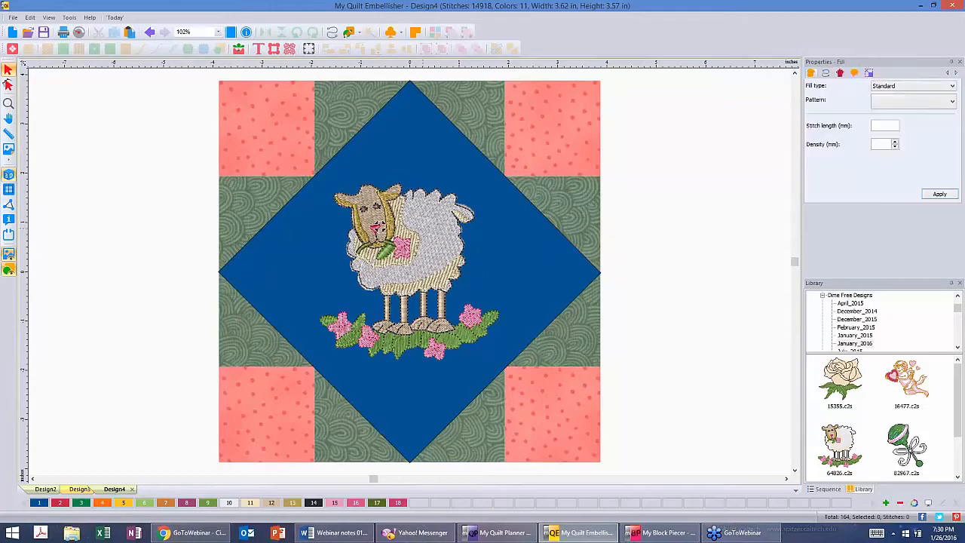
{"action": "right_click", "coordinate": [407, 232]}
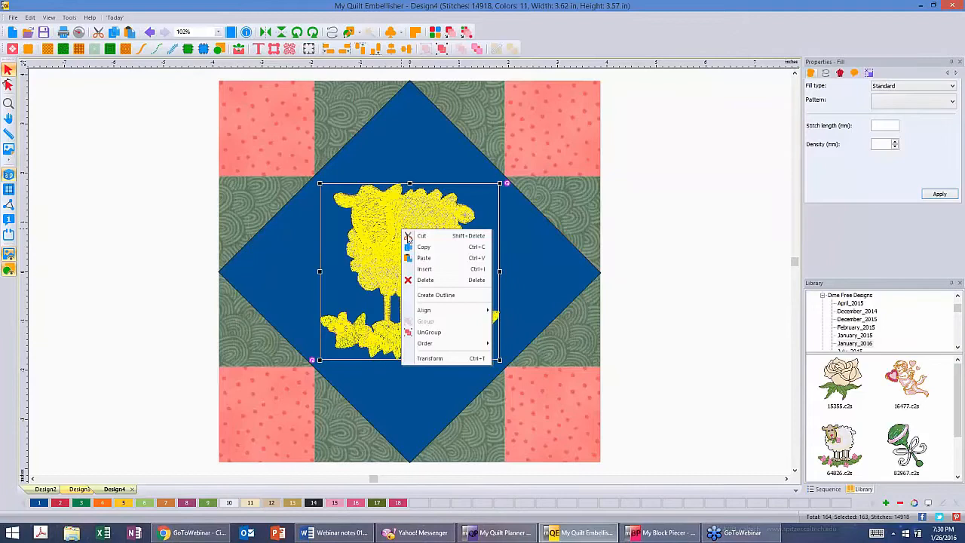
{"action": "left_click", "coordinate": [438, 294]}
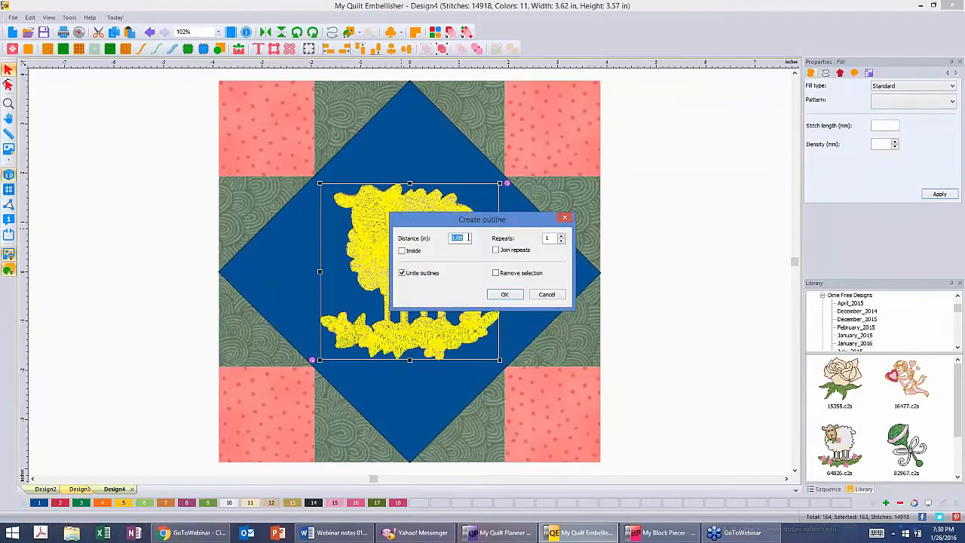
{"action": "left_click_drag", "start_coordinate": [463, 239], "coordinate": [458, 234]}
{"action": "type", "text": "02"}
{"action": "left_click", "coordinate": [506, 295]}
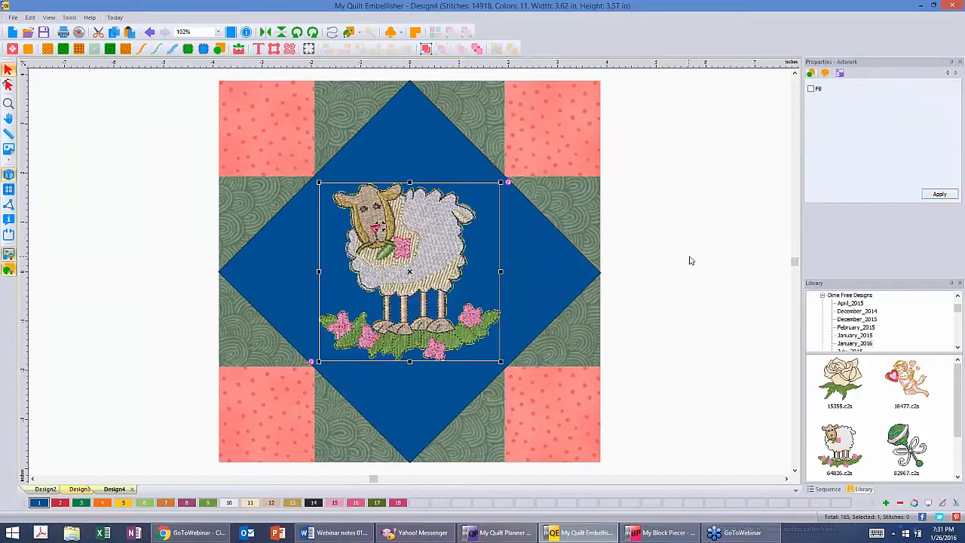
Combine the sheep outline with the filled diamond to cut the sheep's shape out of it
{"action": "left_click", "coordinate": [568, 264]}
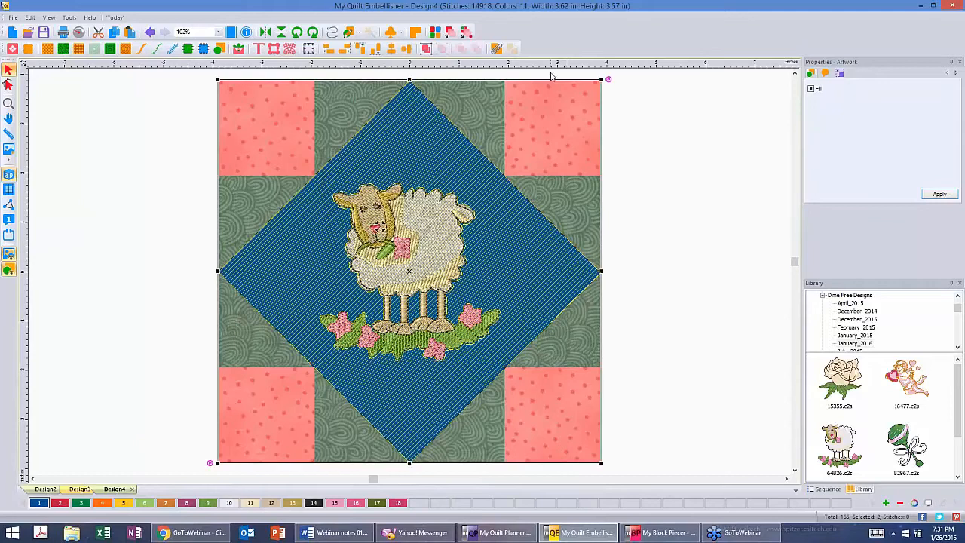
{"action": "left_click", "coordinate": [497, 49]}
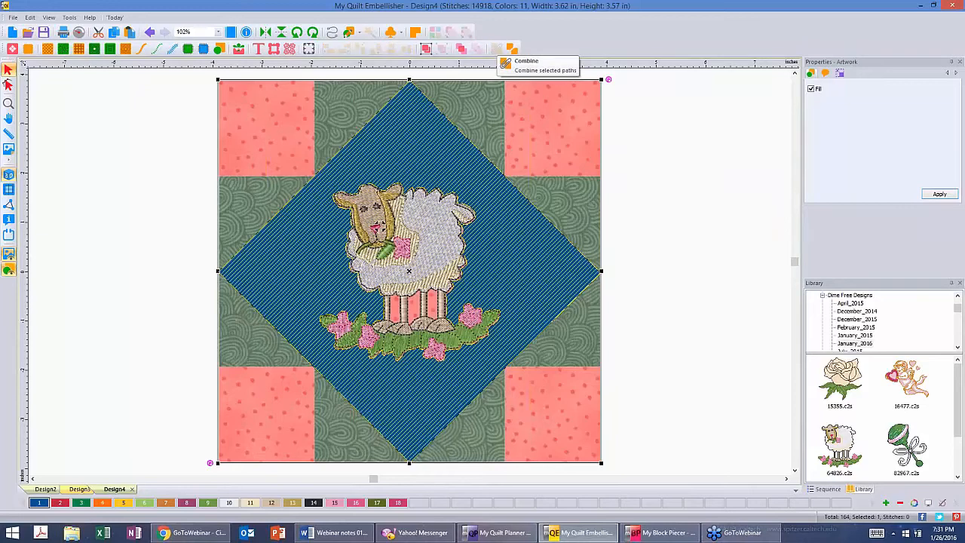
{"action": "left_click", "coordinate": [676, 178]}
Convert the combined diamond artwork to Echo Quilting
{"action": "left_click", "coordinate": [497, 215]}
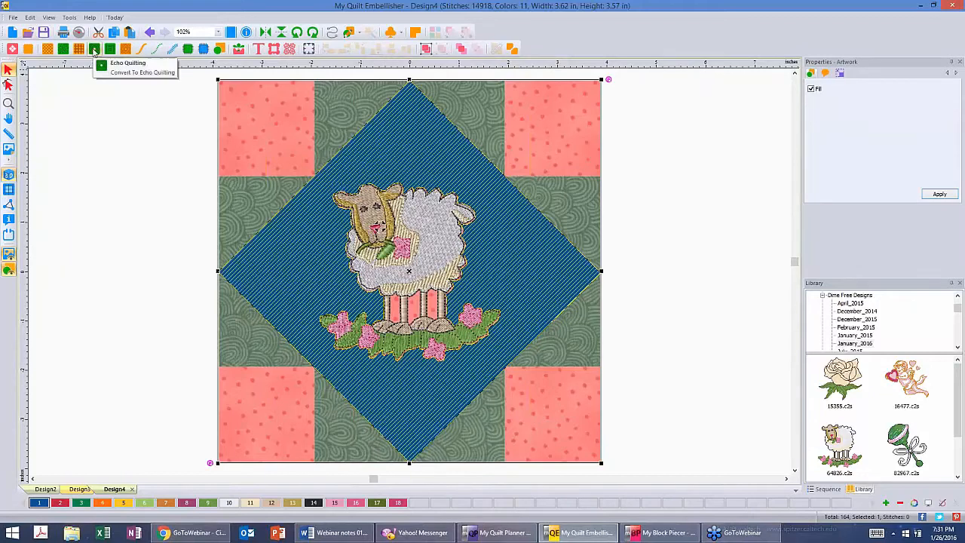
{"action": "left_click", "coordinate": [95, 50]}
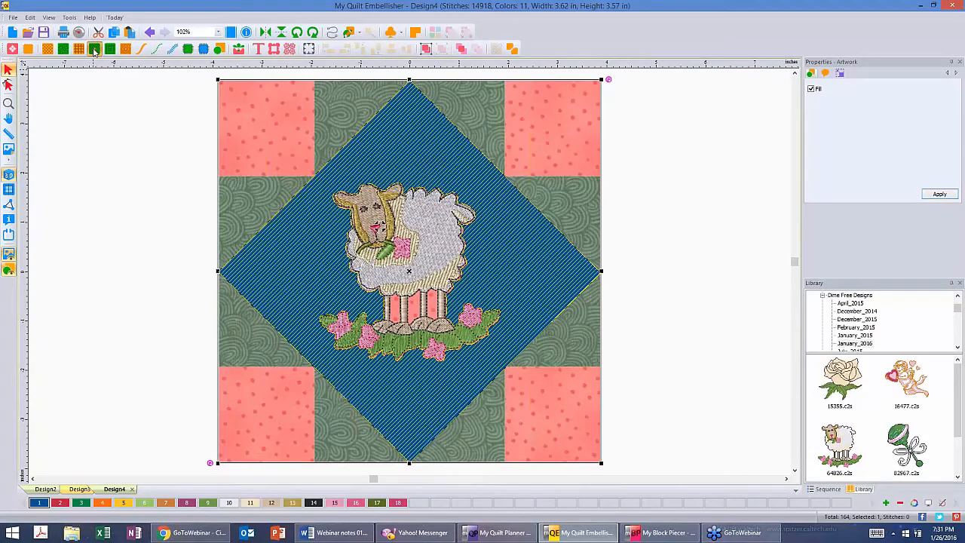
Apply Echo Quilting to the combined diamond and recolor its thread to Madeira Rayon 1351 Sea Water
{"action": "left_click", "coordinate": [94, 50]}
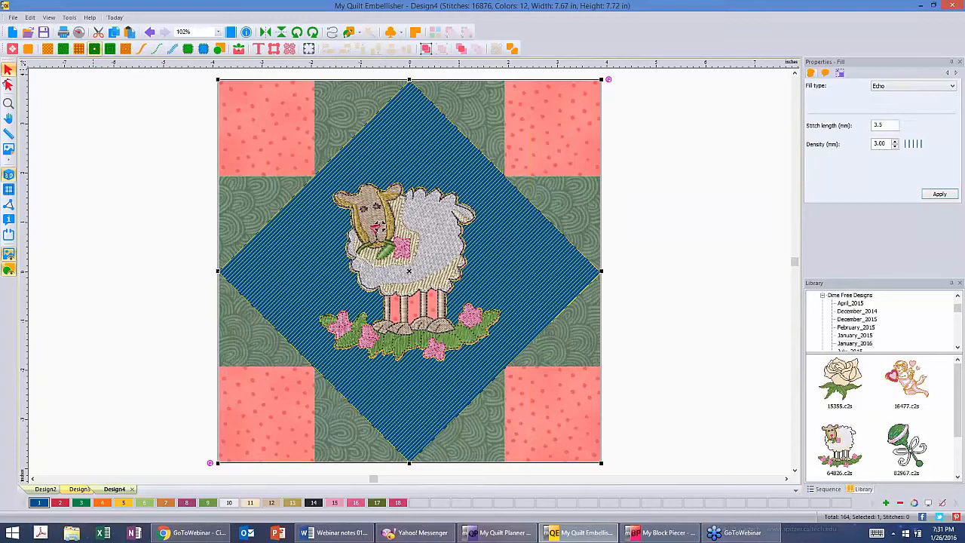
{"action": "left_click", "coordinate": [520, 250]}
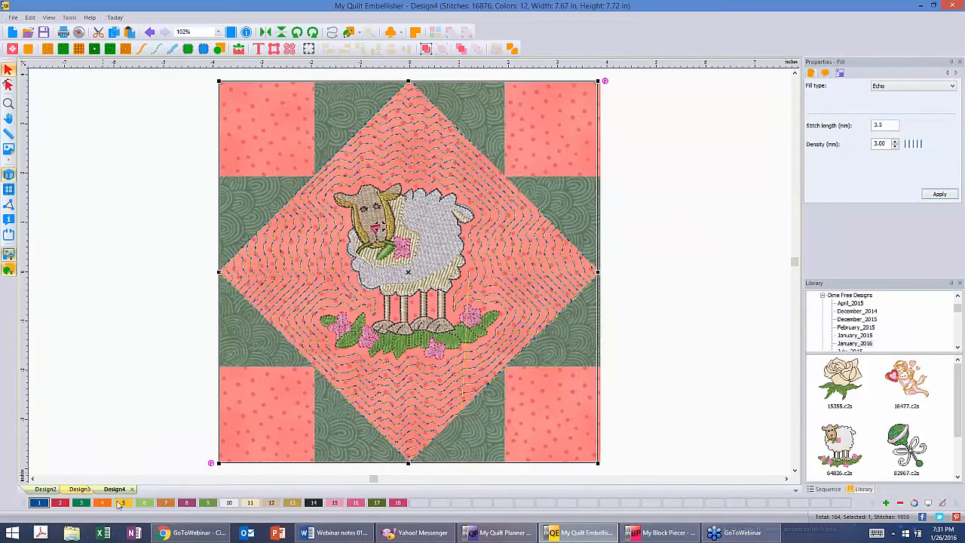
{"action": "double_click", "coordinate": [43, 503]}
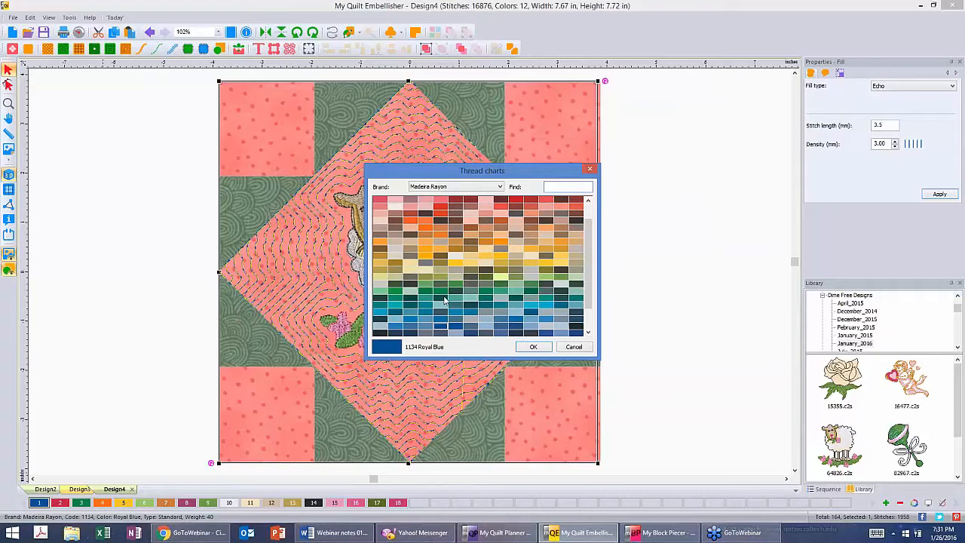
{"action": "left_click", "coordinate": [443, 301]}
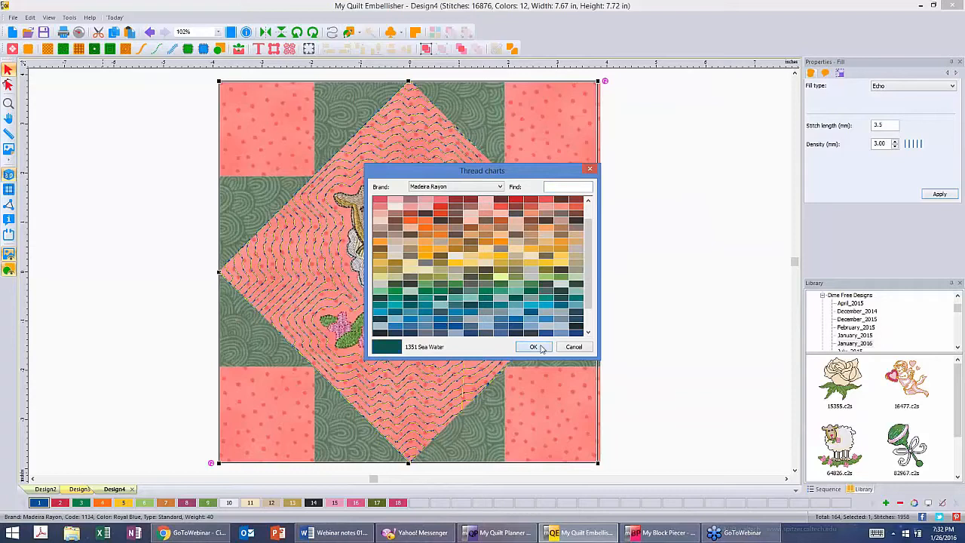
{"action": "left_click", "coordinate": [533, 347]}
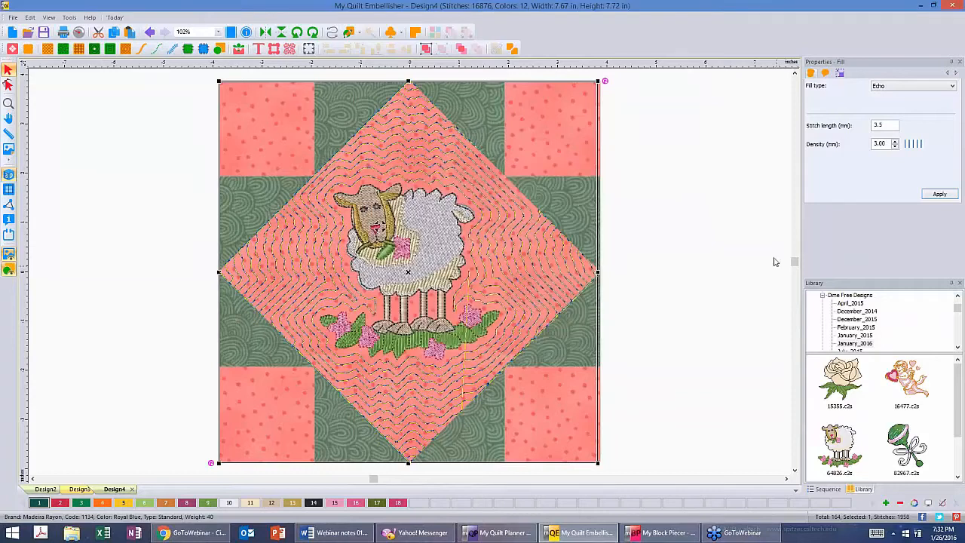
{"action": "left_click", "coordinate": [695, 249]}
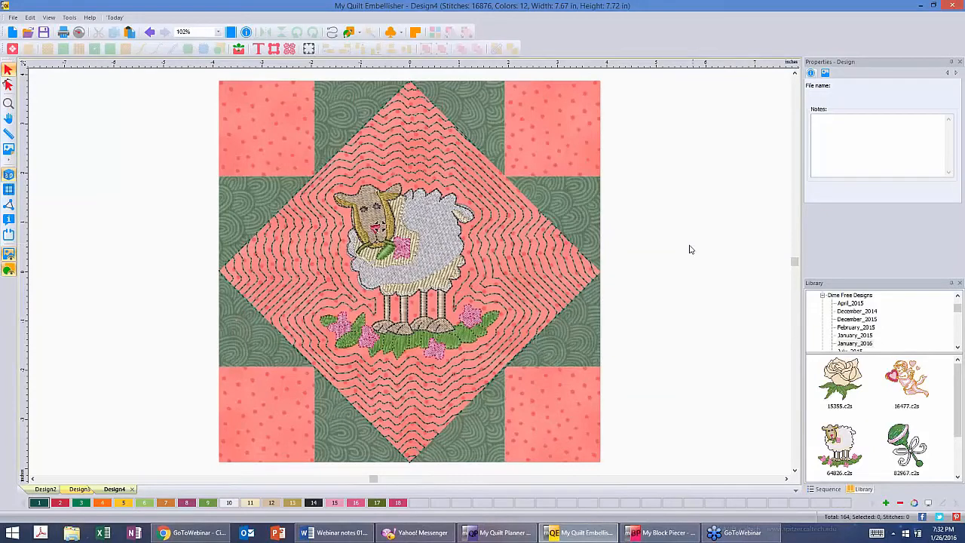
{"action": "left_click", "coordinate": [572, 253]}
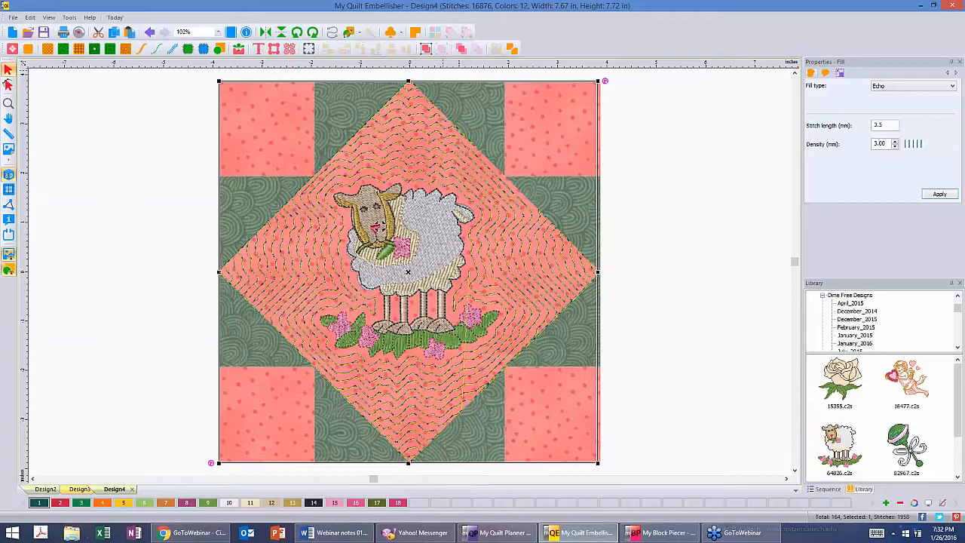
{"action": "left_click", "coordinate": [698, 156]}
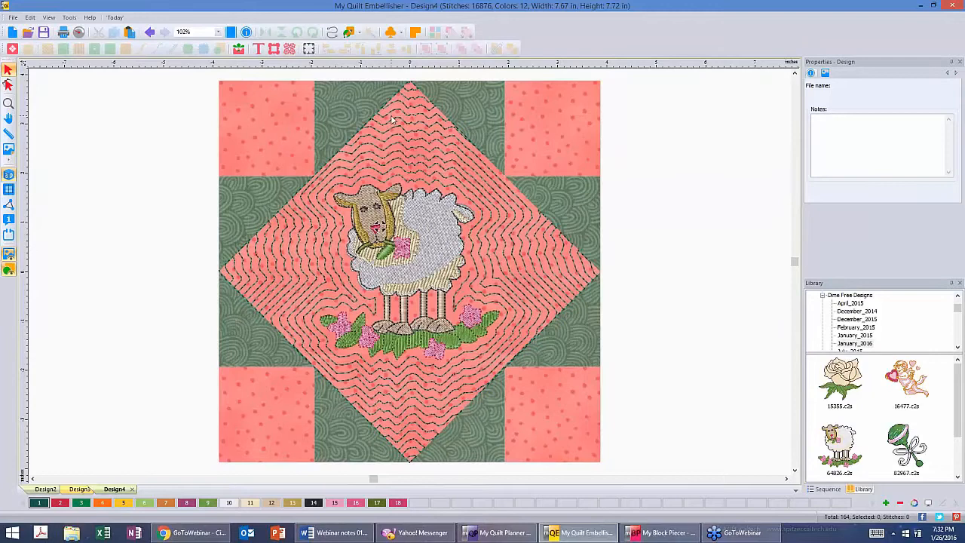
Draw a rectangle artwork about 7.75 in square around the whole quilt block and apply Fill to it
{"action": "left_click", "coordinate": [361, 32]}
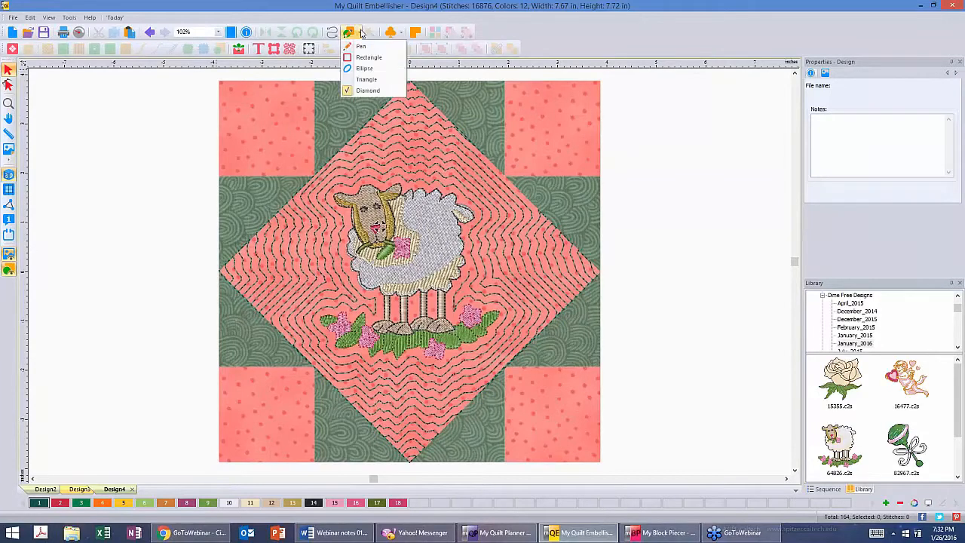
{"action": "left_click", "coordinate": [368, 57]}
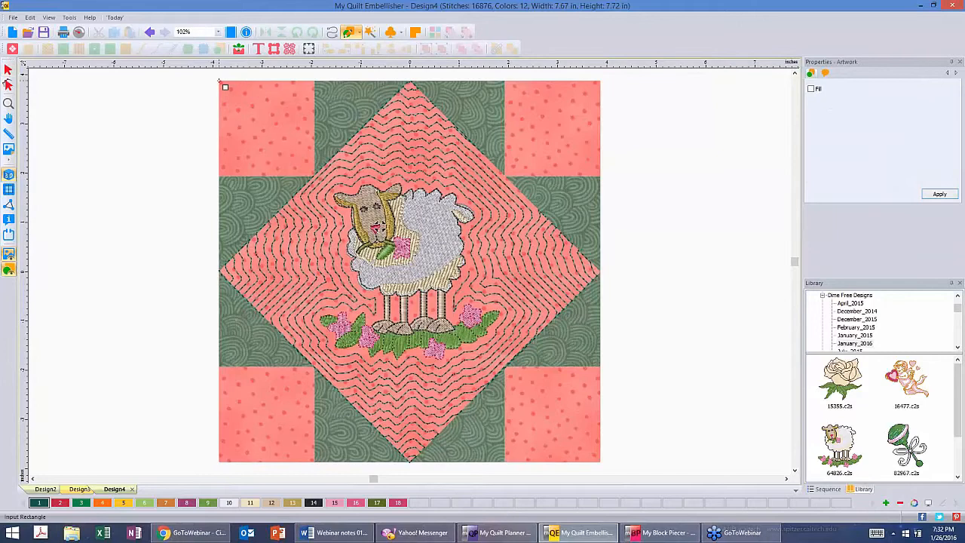
{"action": "mouse_move", "coordinate": [219, 81]}
{"action": "left_mouse_down"}
{"action": "mouse_move", "coordinate": [269, 134]}
{"action": "mouse_move", "coordinate": [354, 182]}
{"action": "mouse_move", "coordinate": [601, 463]}
{"action": "left_mouse_up"}
{"action": "left_click", "coordinate": [8, 70]}
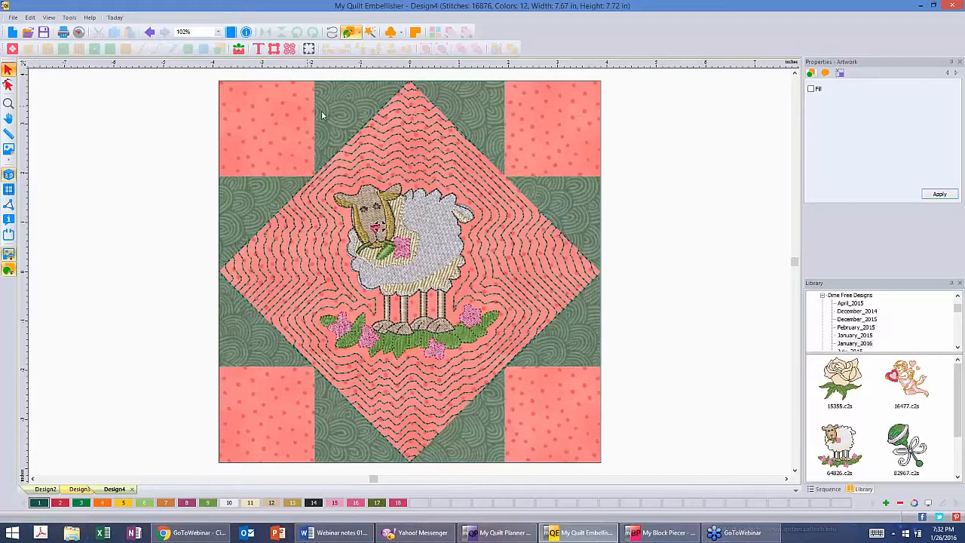
{"action": "left_click", "coordinate": [322, 115]}
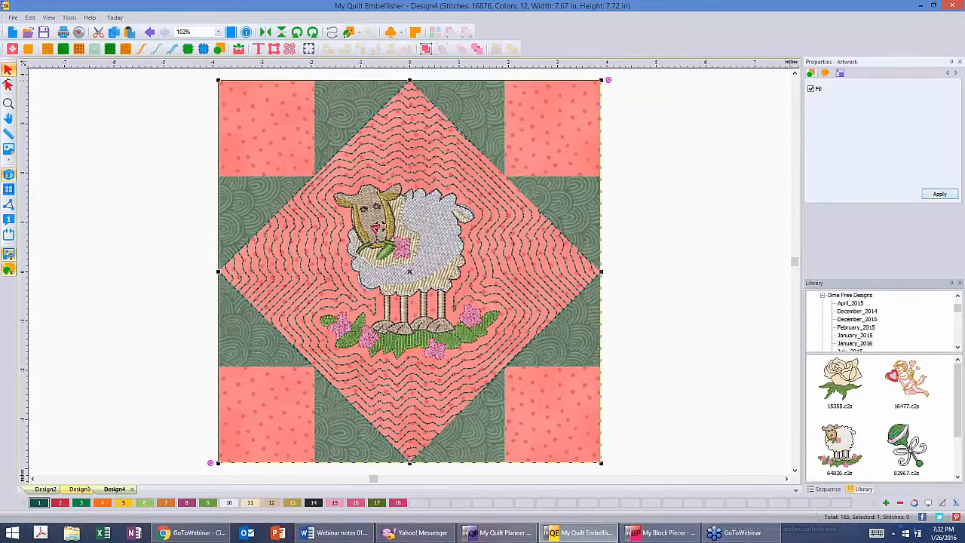
{"action": "left_click", "coordinate": [940, 193]}
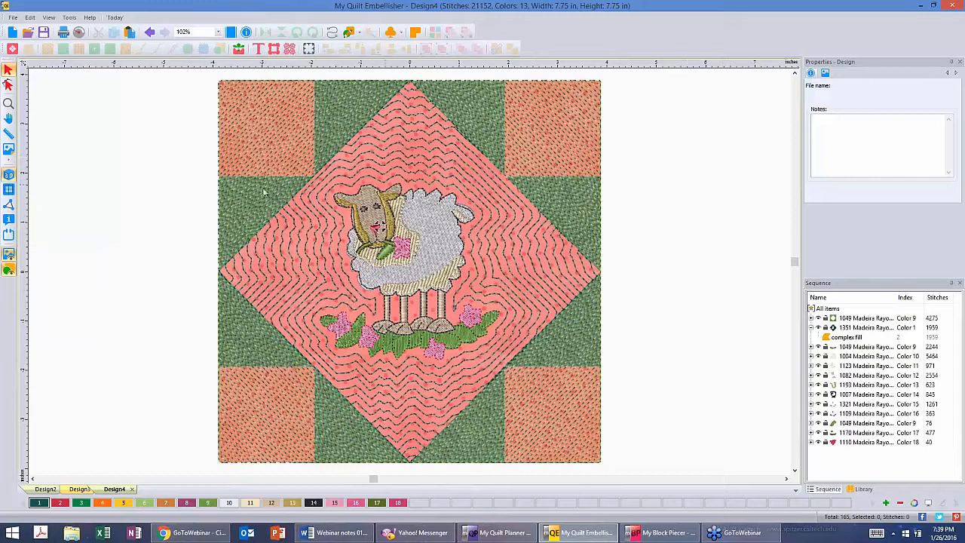
Create a united outline around the echo-quilted diamond at a distance of 0.25 in
{"action": "left_click", "coordinate": [413, 144]}
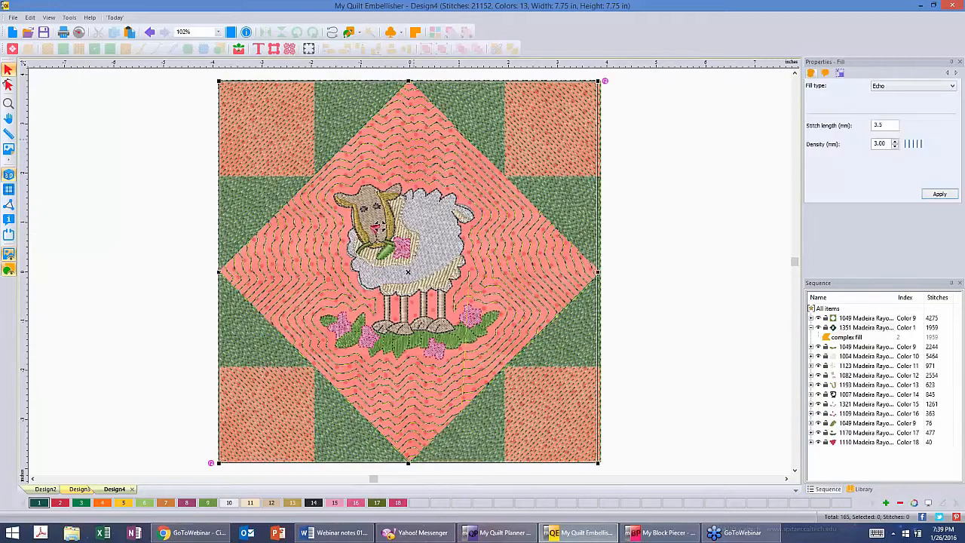
{"action": "right_click", "coordinate": [415, 142]}
{"action": "left_click", "coordinate": [460, 229]}
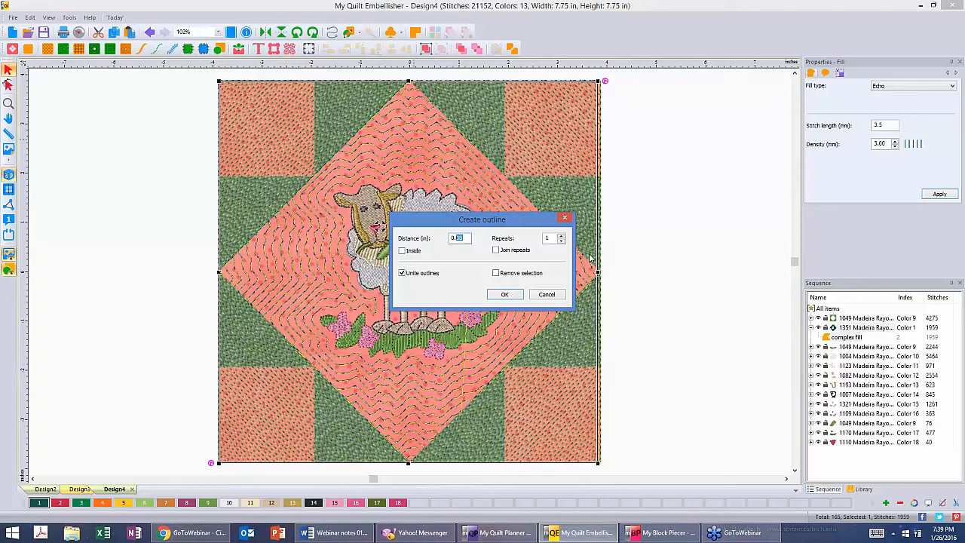
{"action": "type", "text": "25"}
{"action": "left_click", "coordinate": [505, 295]}
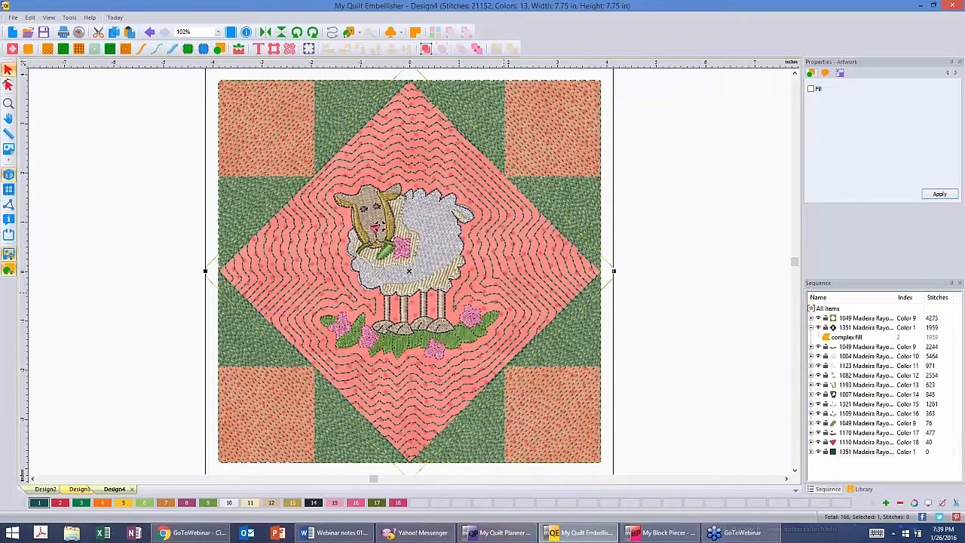
Hide the 1049 Madeira Rayon fill that surrounds the diamond and clear the selection
{"action": "left_click", "coordinate": [543, 196]}
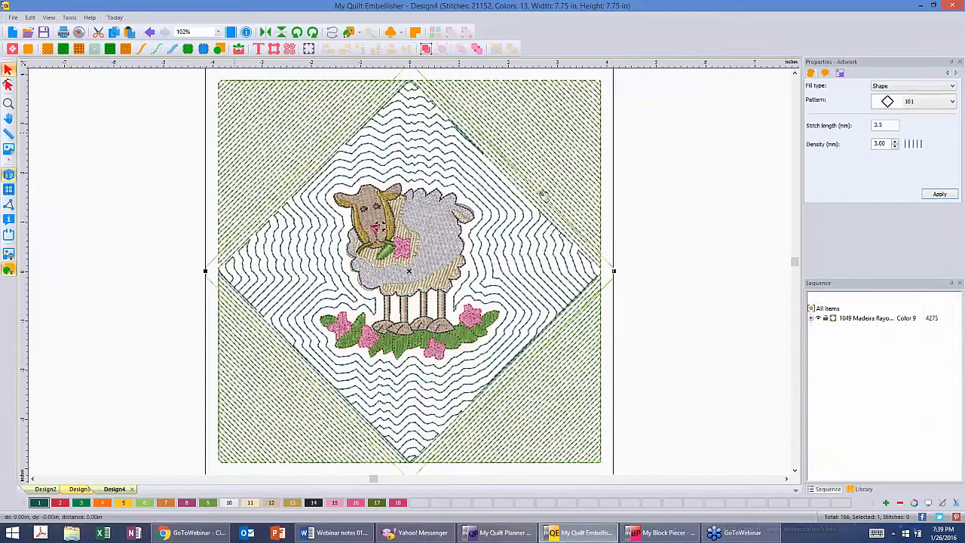
{"action": "left_click", "coordinate": [528, 196]}
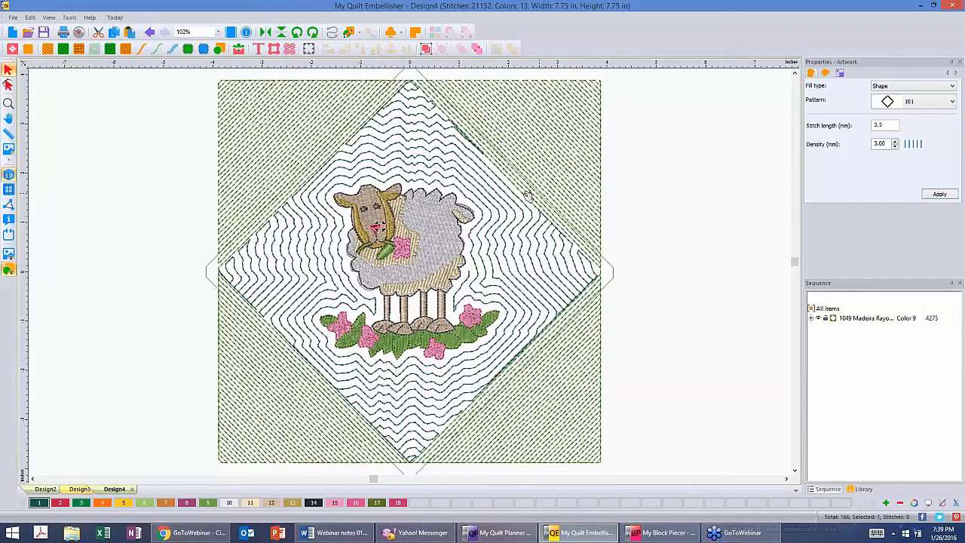
{"action": "left_click", "coordinate": [844, 328]}
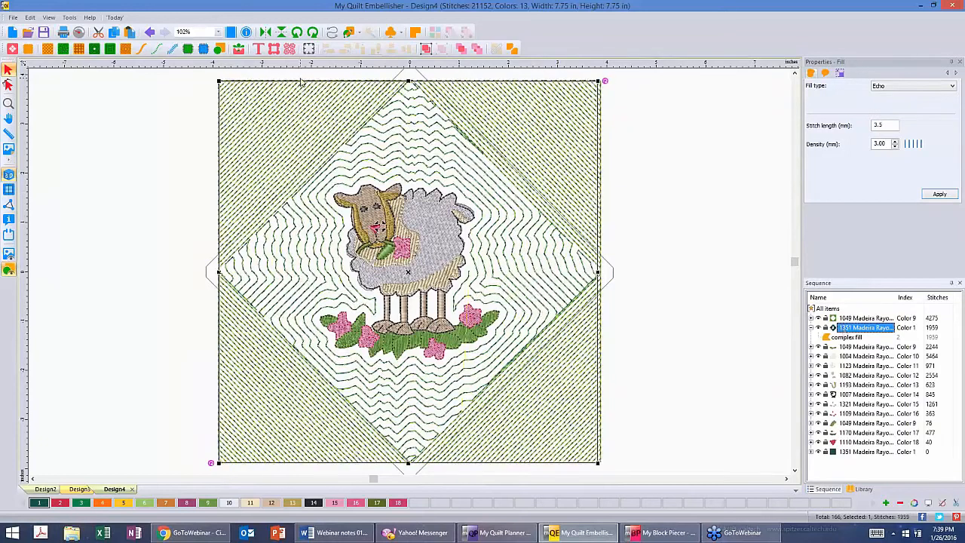
{"action": "left_click", "coordinate": [845, 319]}
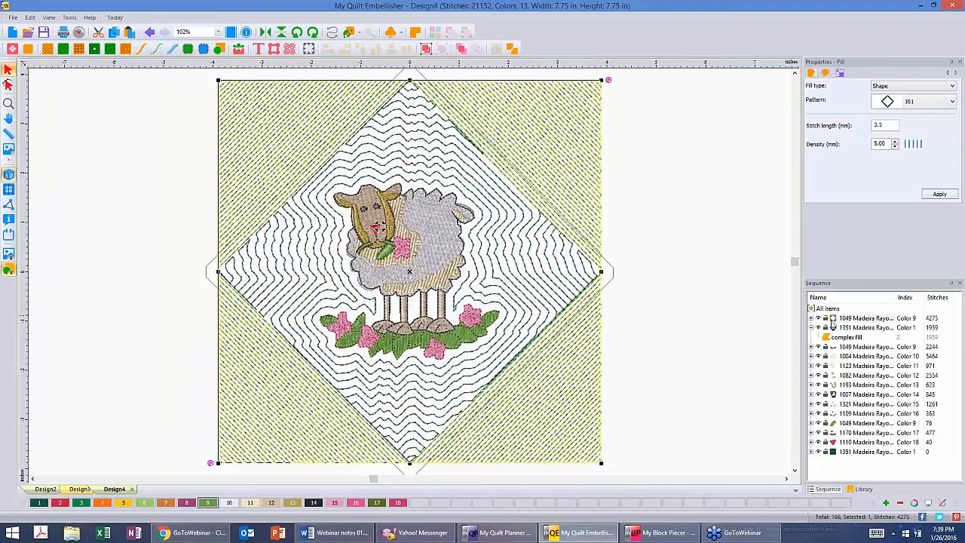
{"action": "left_click", "coordinate": [829, 319]}
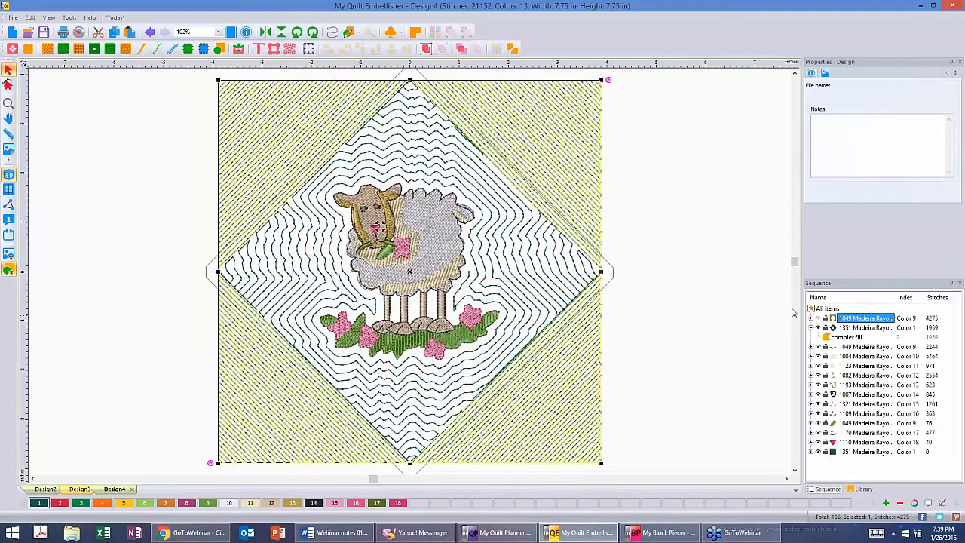
{"action": "left_click", "coordinate": [716, 267]}
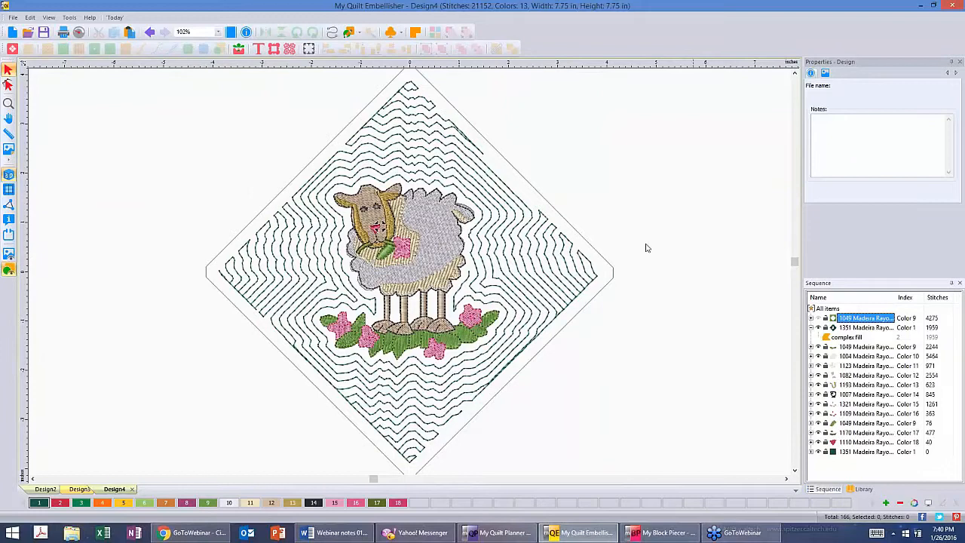
Convert the outer diamond outline to Run stitches and clear the selection
{"action": "left_click", "coordinate": [571, 223]}
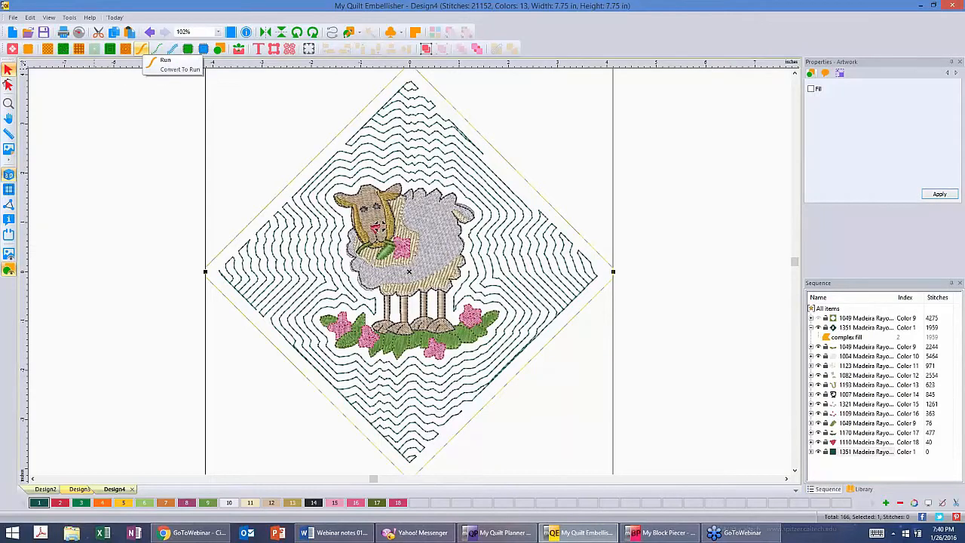
{"action": "left_click", "coordinate": [142, 50]}
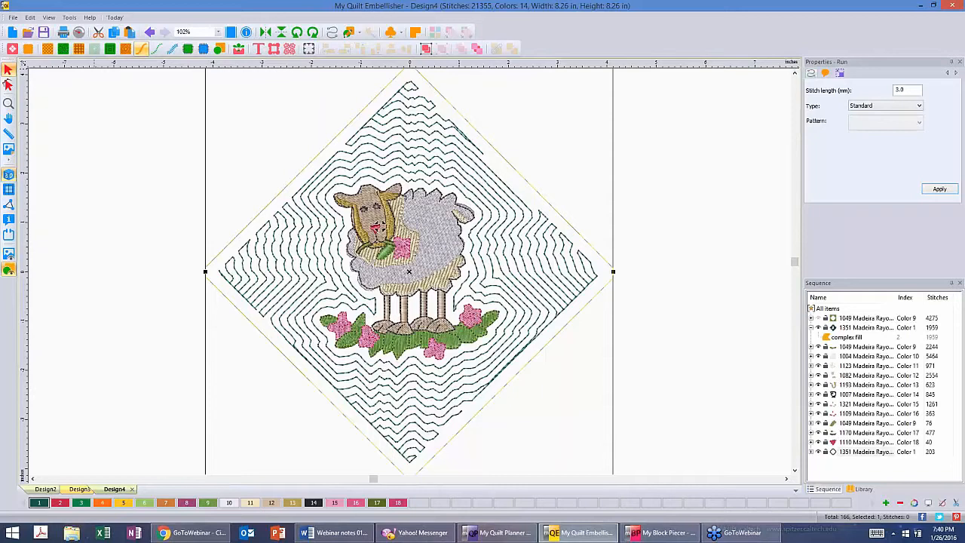
{"action": "left_click", "coordinate": [149, 193]}
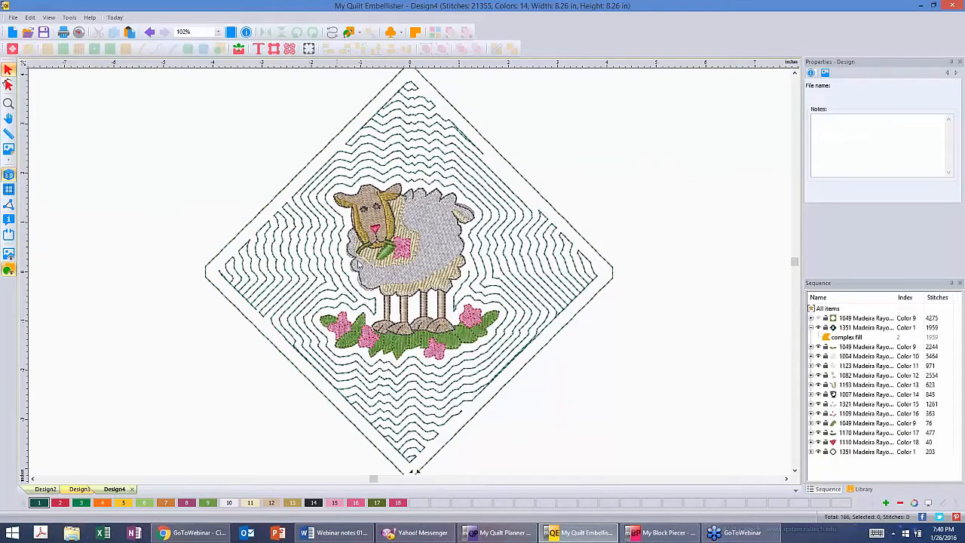
Create a border from the echo-quilted diamond fill and clear the selection
{"action": "left_click", "coordinate": [328, 264]}
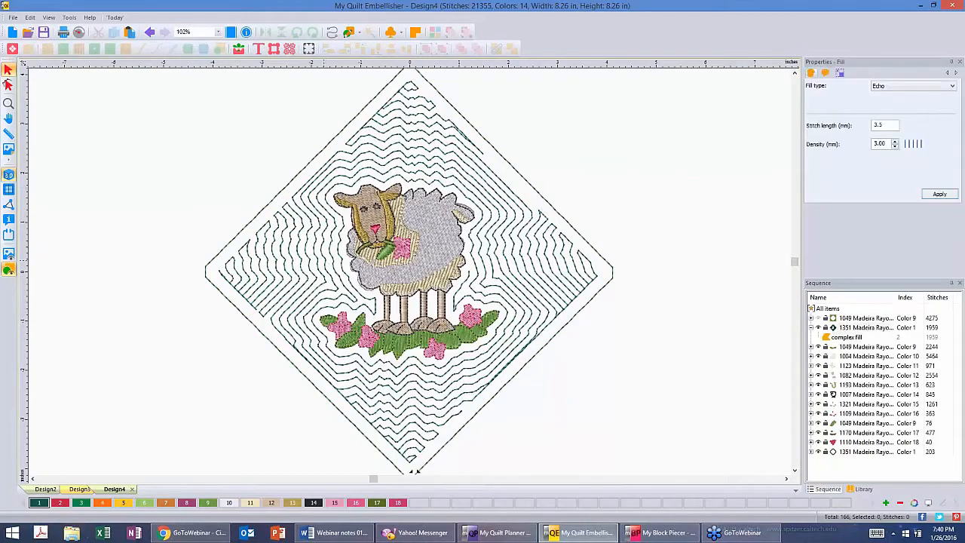
{"action": "left_click", "coordinate": [413, 470]}
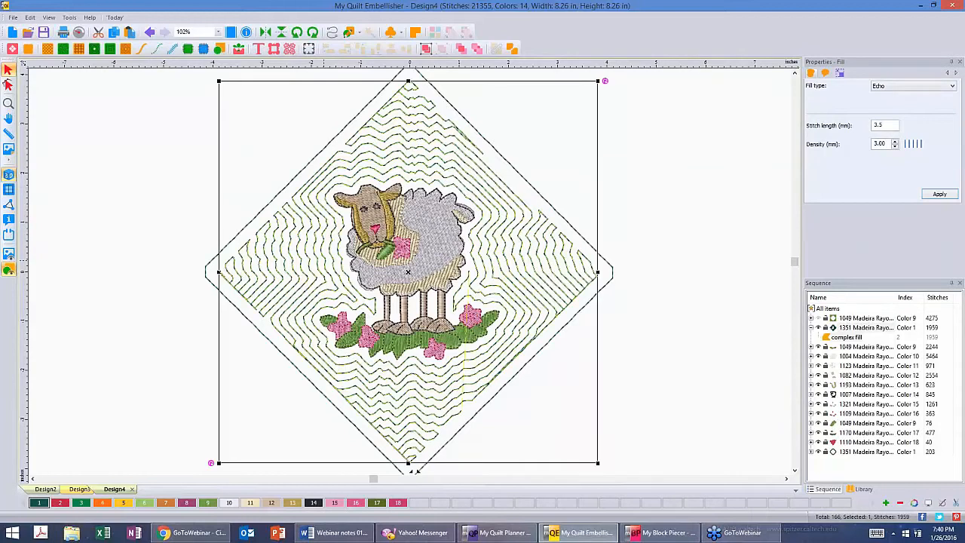
{"action": "right_click", "coordinate": [324, 262]}
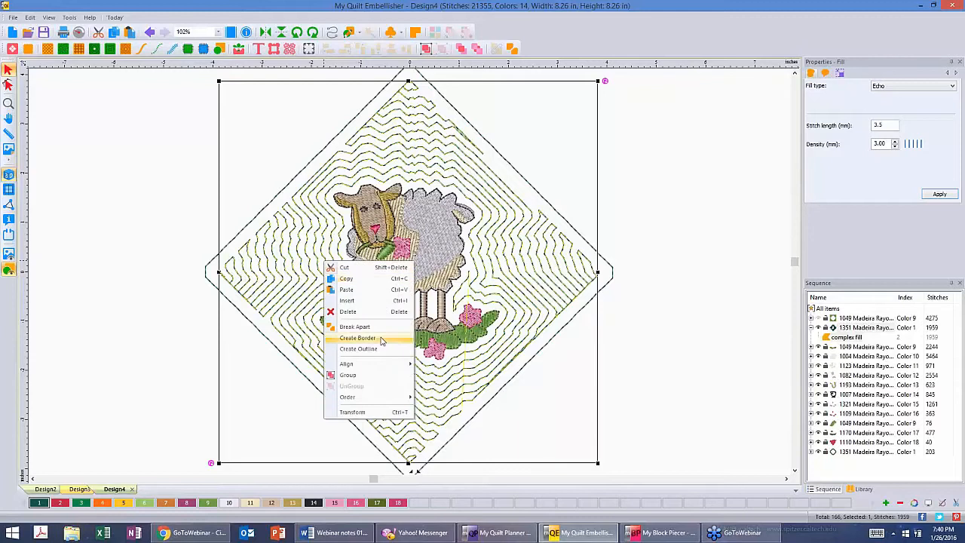
{"action": "left_click", "coordinate": [382, 340]}
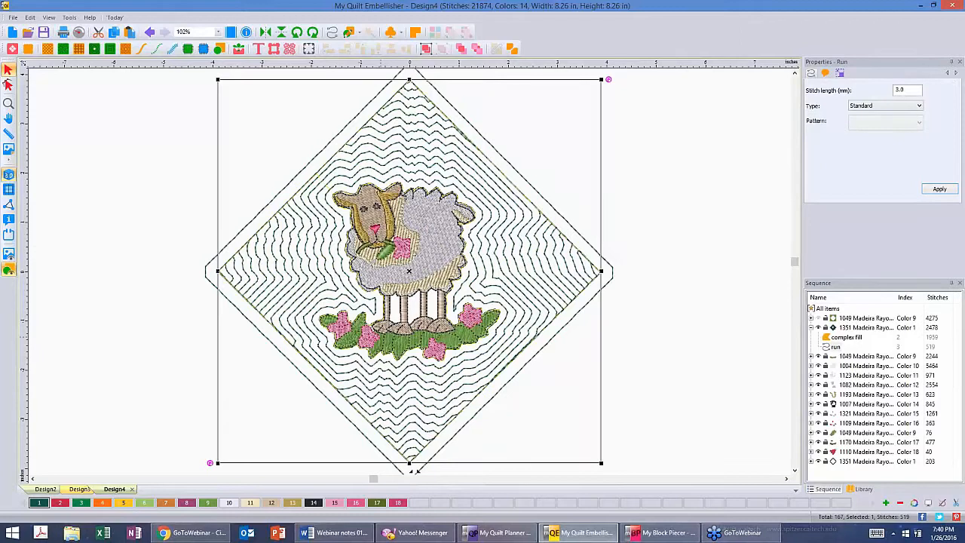
{"action": "left_click", "coordinate": [643, 242]}
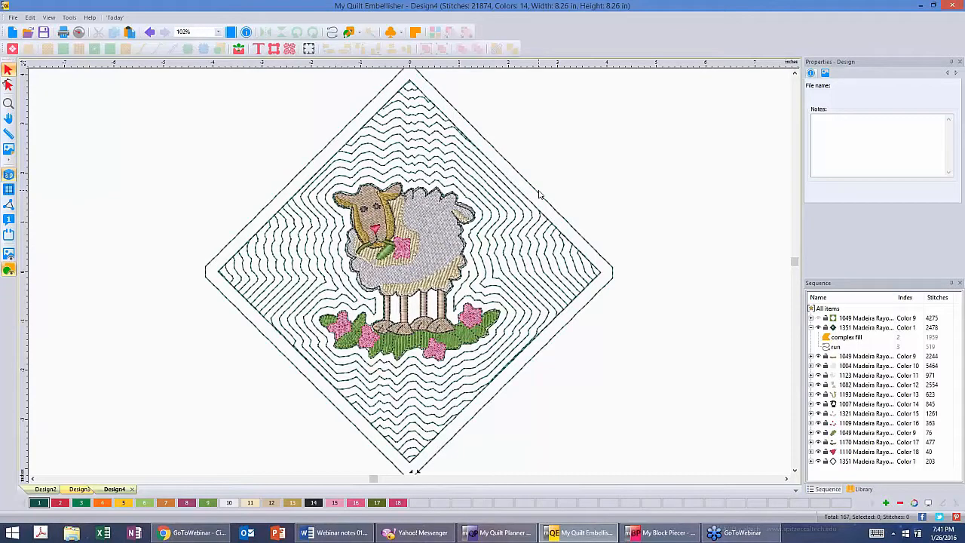
Create a new design, insert the Embellishments 19_Circle embellishment from Elegant 04, and clear the selection
{"action": "left_click", "coordinate": [11, 32]}
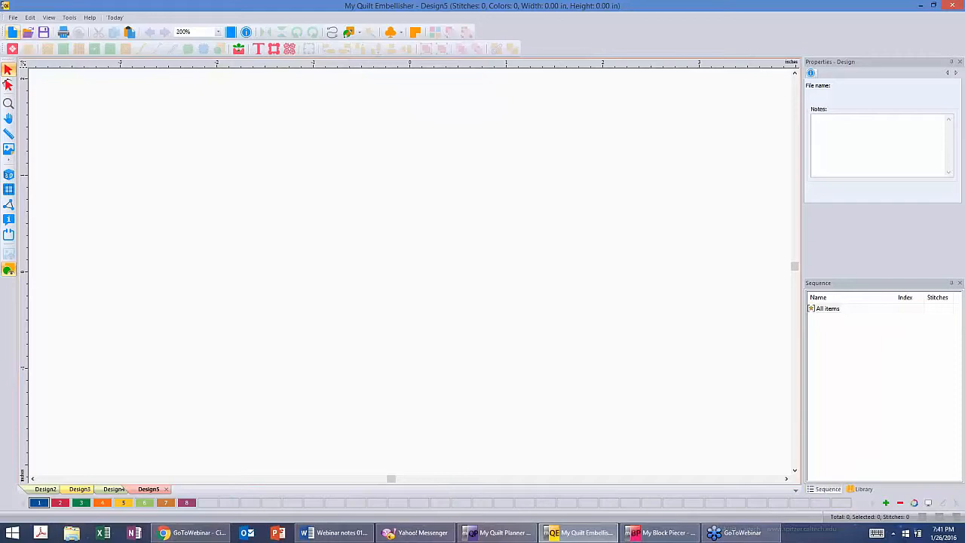
{"action": "left_click", "coordinate": [240, 50]}
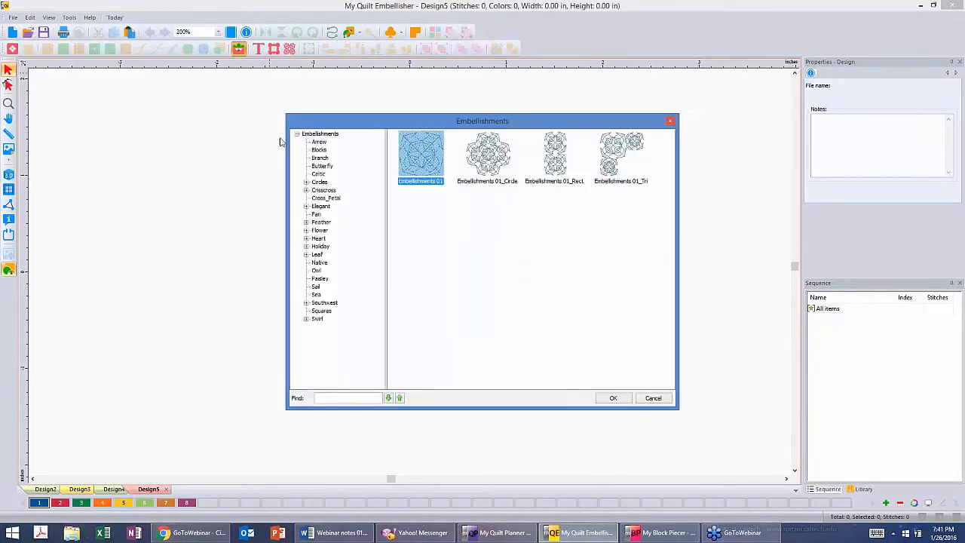
{"action": "left_click", "coordinate": [307, 207]}
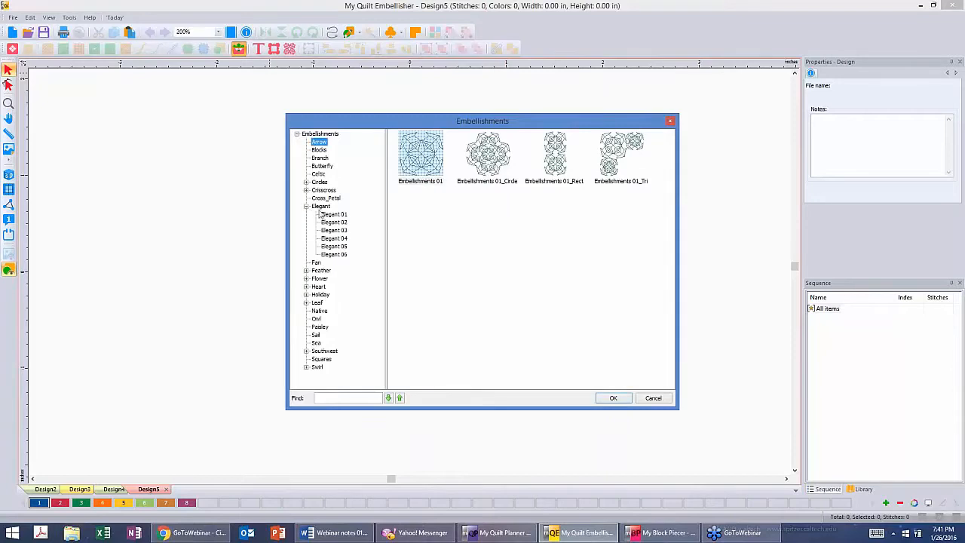
{"action": "left_click", "coordinate": [335, 238]}
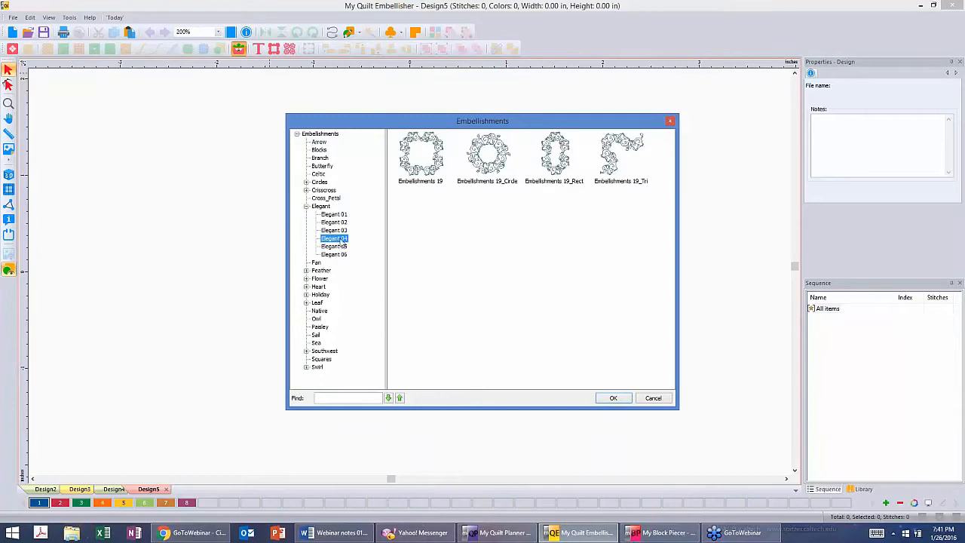
{"action": "left_click", "coordinate": [497, 141]}
{"action": "left_click", "coordinate": [497, 143]}
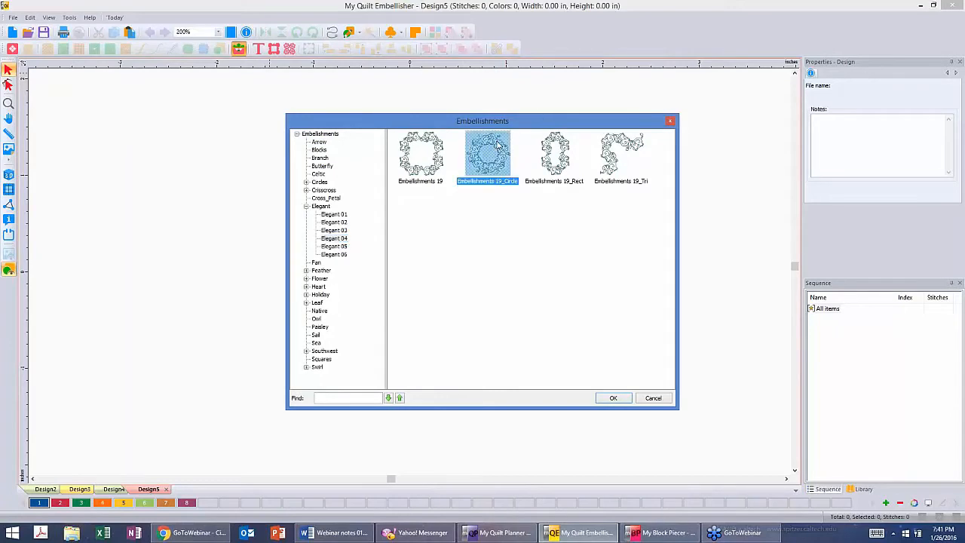
{"action": "left_click", "coordinate": [616, 398]}
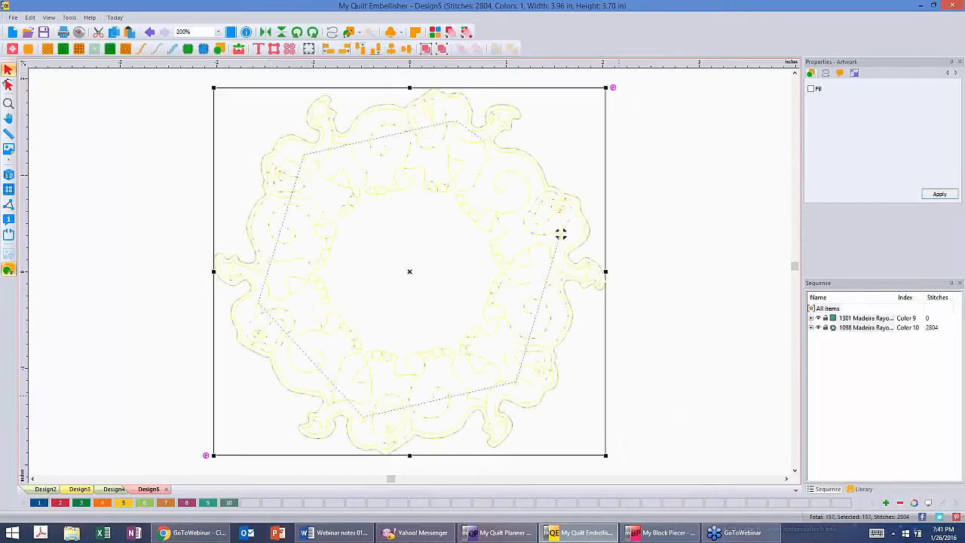
{"action": "left_click", "coordinate": [715, 227]}
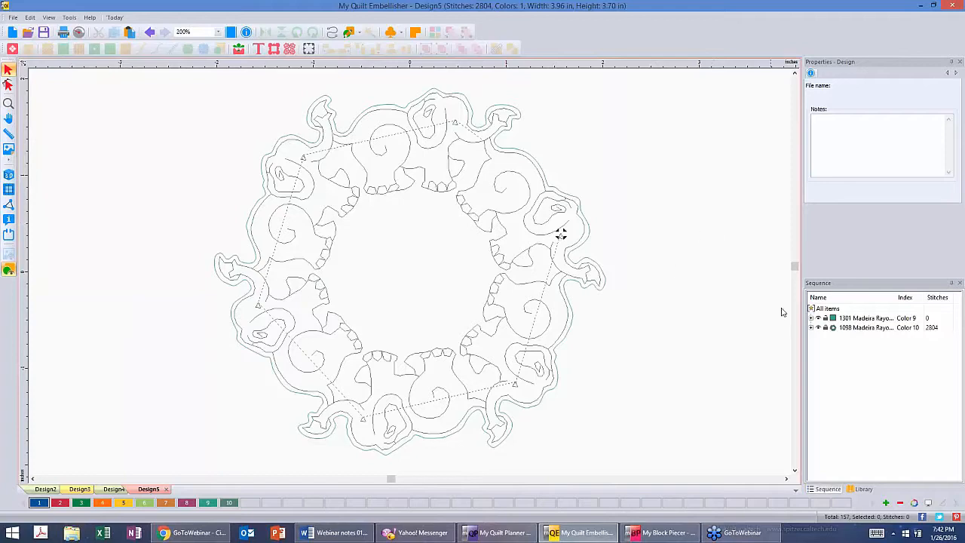
Delete the 1301 Madeira Rayon artwork outline around the circular embellishment and clear the selection
{"action": "left_click", "coordinate": [811, 318]}
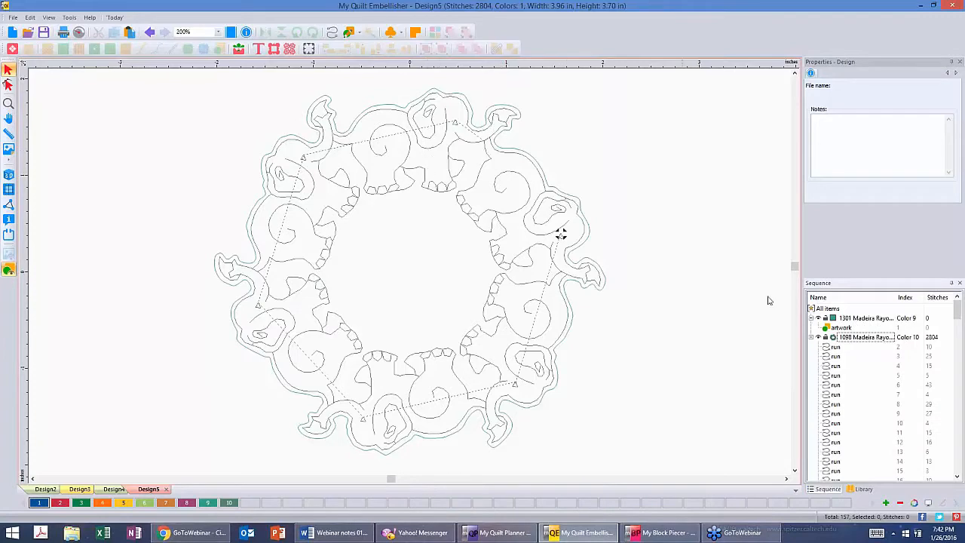
{"action": "left_click", "coordinate": [870, 337]}
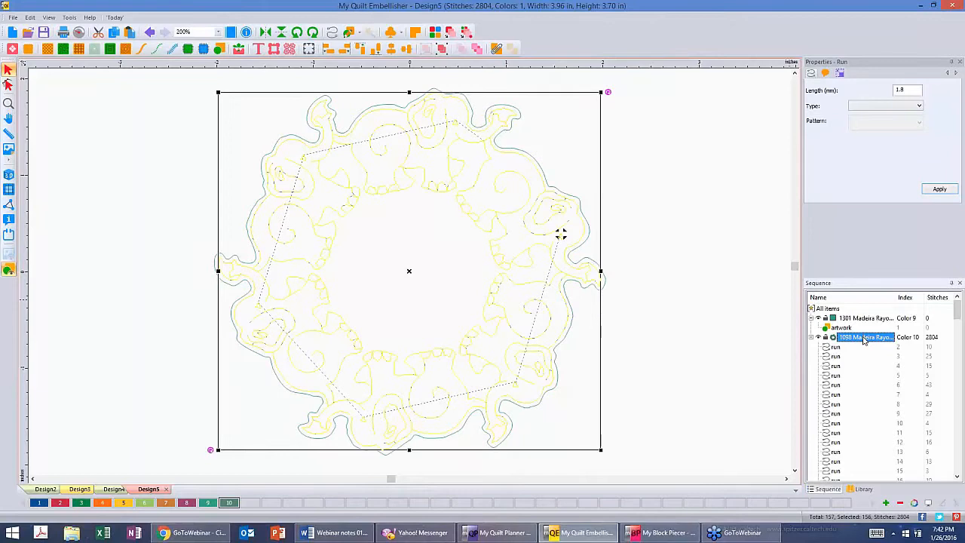
{"action": "left_click", "coordinate": [860, 318]}
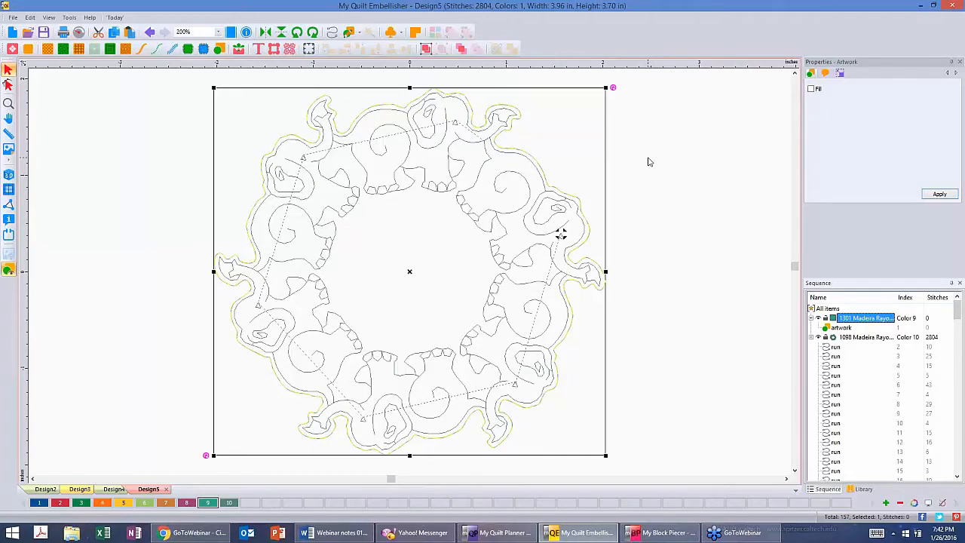
{"action": "key", "text": "Delete"}
{"action": "key", "text": "ctrl+a"}
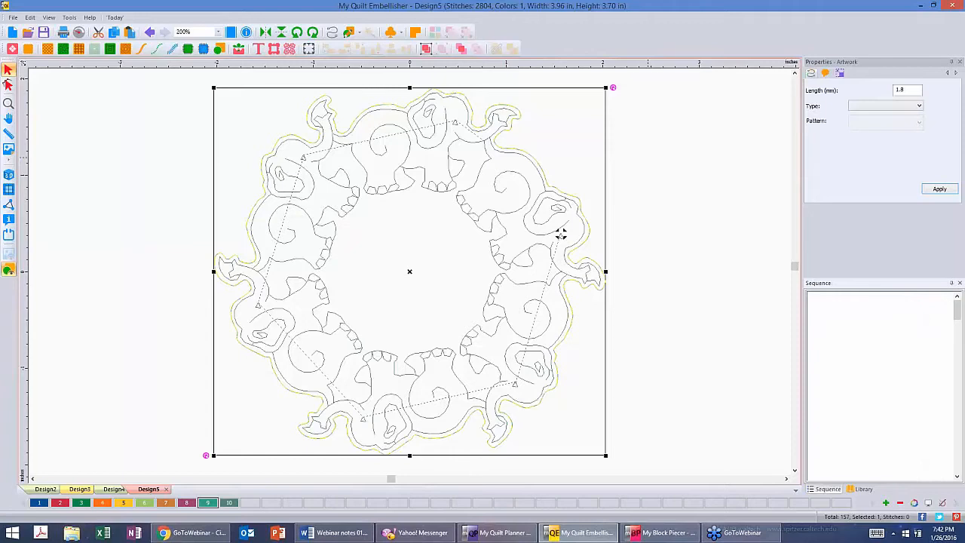
{"action": "key", "text": "Escape"}
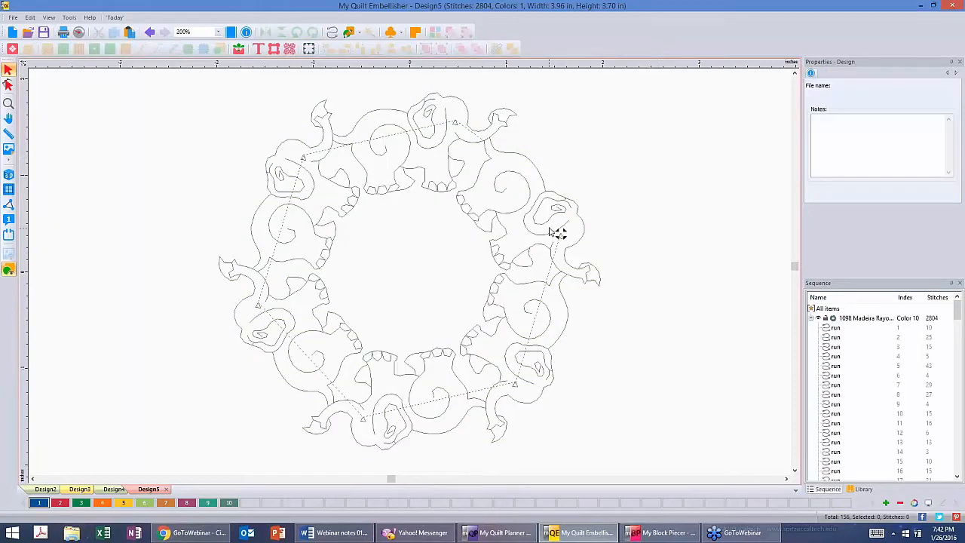
Change the selection highlight color to cyan in the view options with the whole embellishment selected, and clear the selection
{"action": "key", "text": "ctrl+a"}
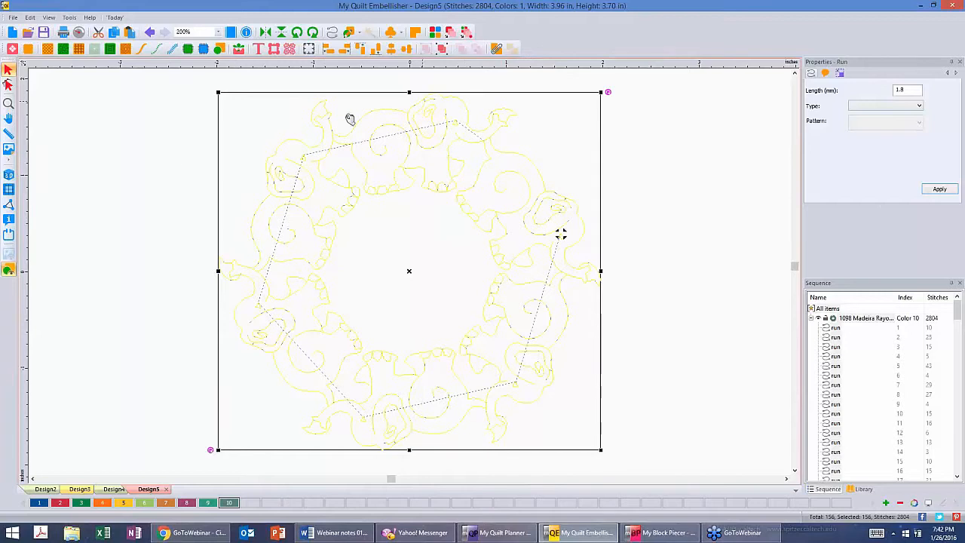
{"action": "left_click", "coordinate": [70, 18]}
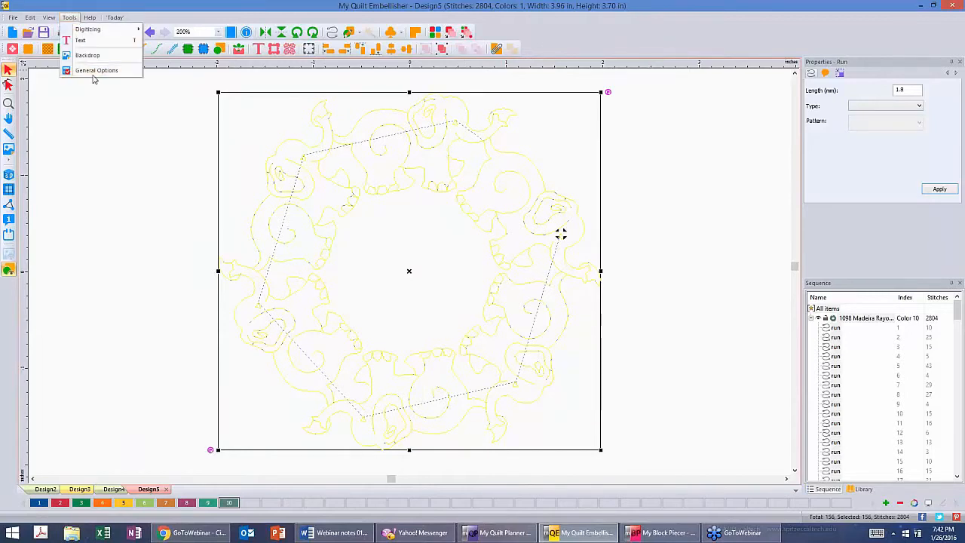
{"action": "left_click", "coordinate": [93, 72]}
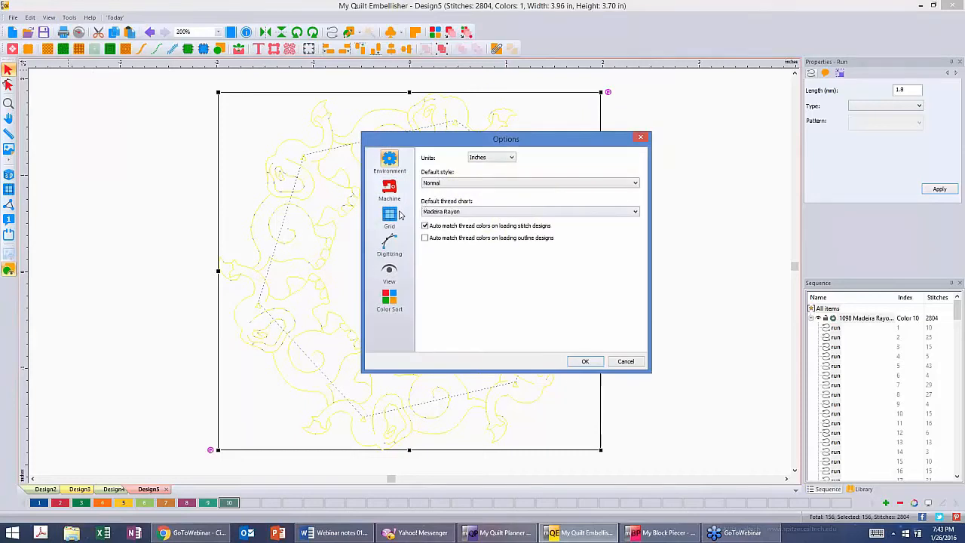
{"action": "left_click", "coordinate": [387, 276]}
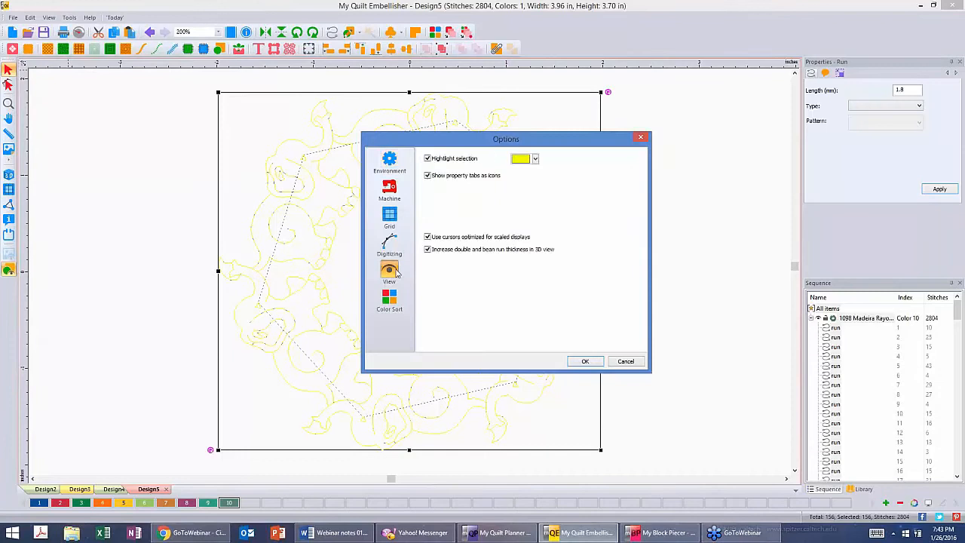
{"action": "left_click", "coordinate": [536, 159]}
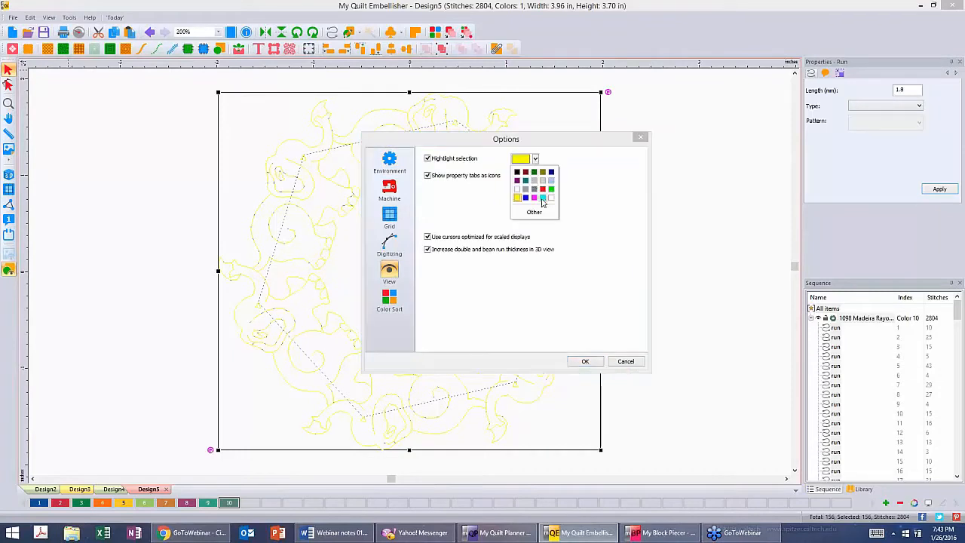
{"action": "left_click", "coordinate": [543, 198]}
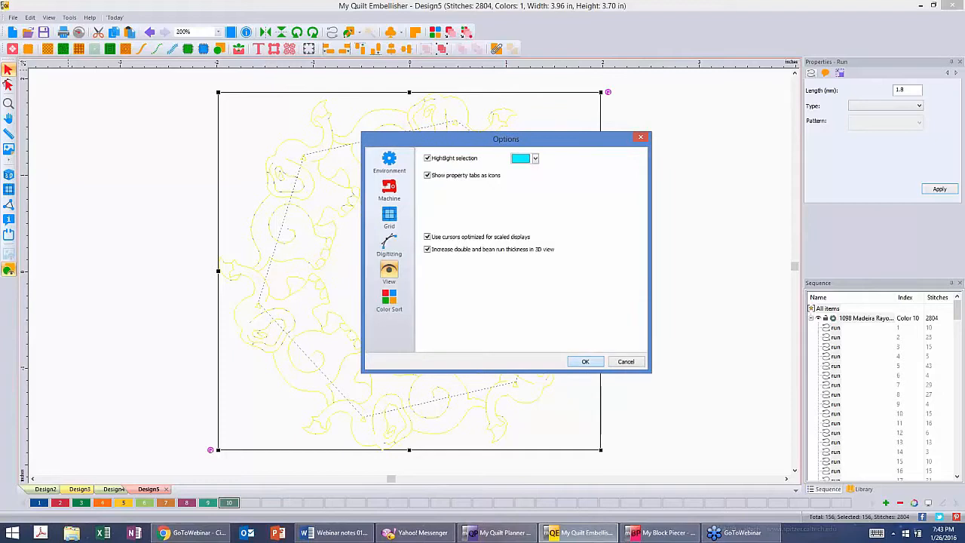
{"action": "left_click", "coordinate": [585, 361]}
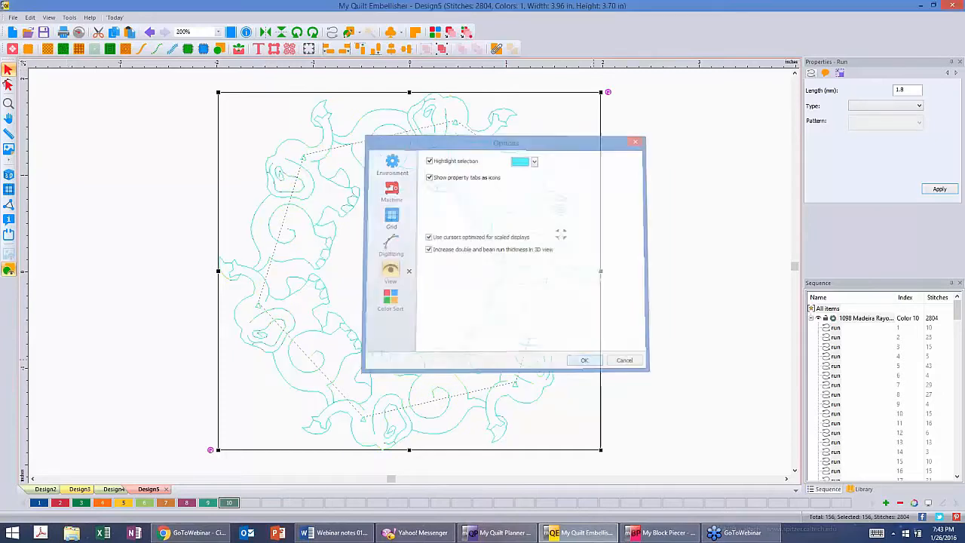
{"action": "left_click", "coordinate": [676, 176]}
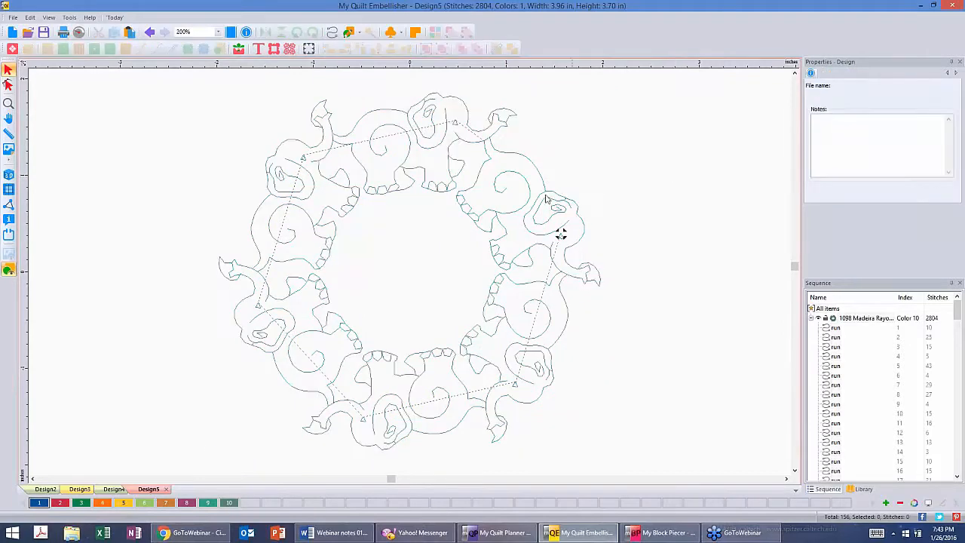
Check the highlighting on the whole embellishment, and examine the run properties of one curved segment
{"action": "left_click", "coordinate": [560, 234]}
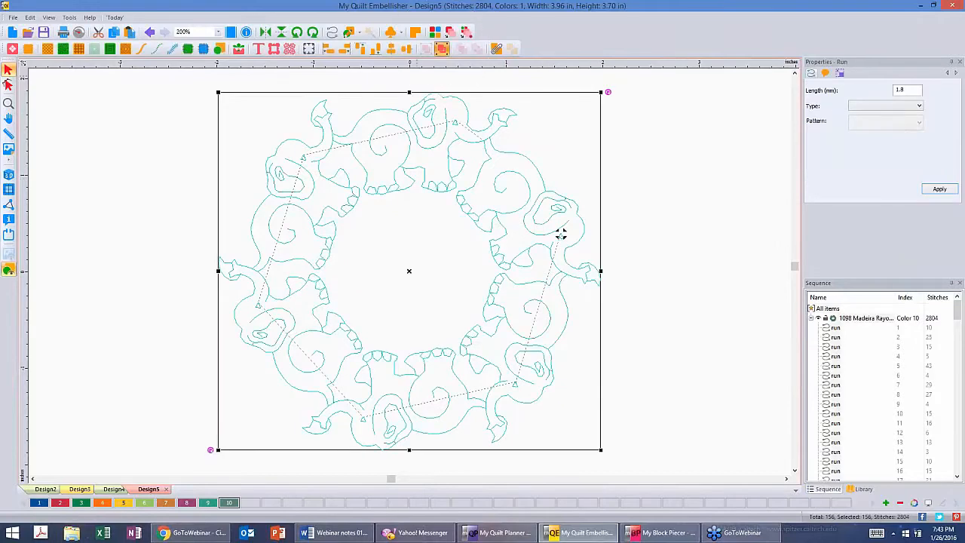
{"action": "left_click", "coordinate": [689, 194]}
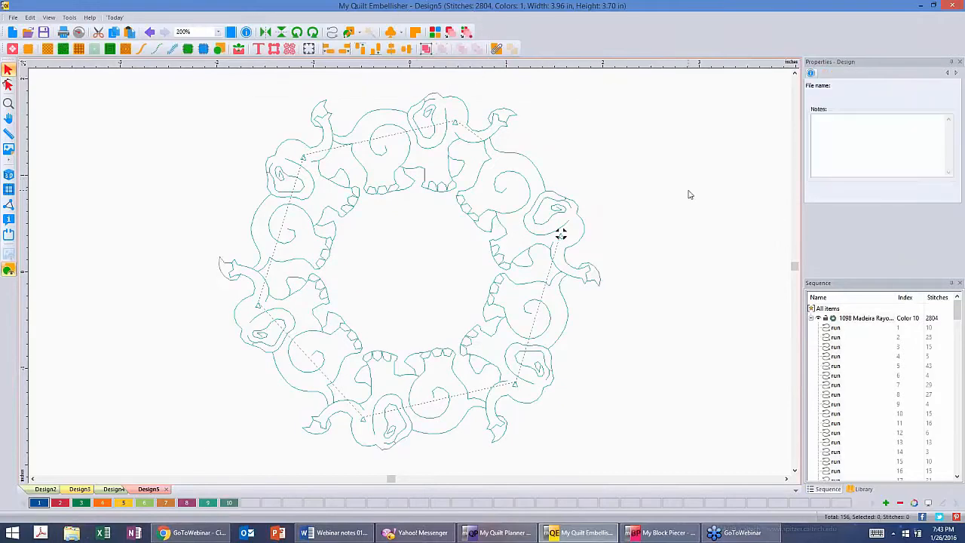
{"action": "left_click", "coordinate": [505, 156]}
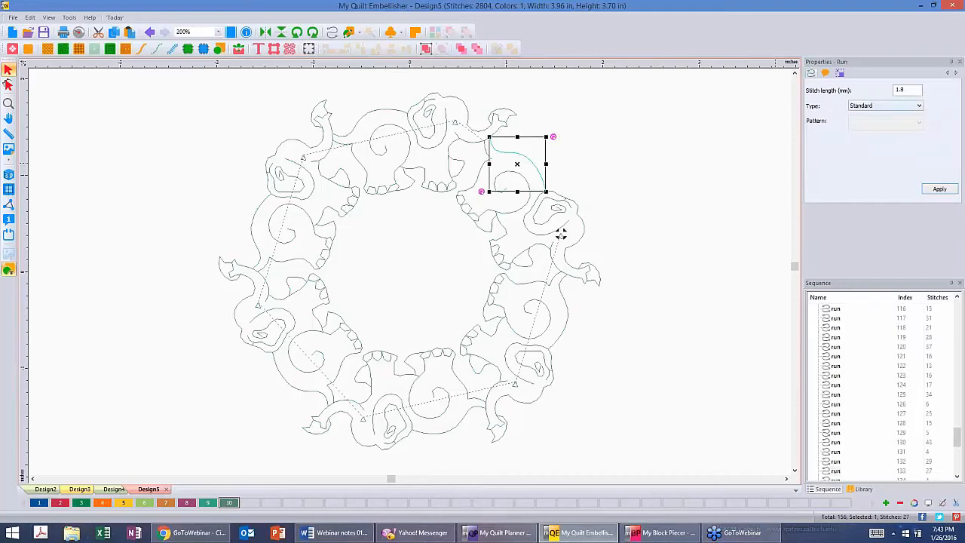
{"action": "left_click", "coordinate": [915, 90]}
{"action": "left_click", "coordinate": [674, 204]}
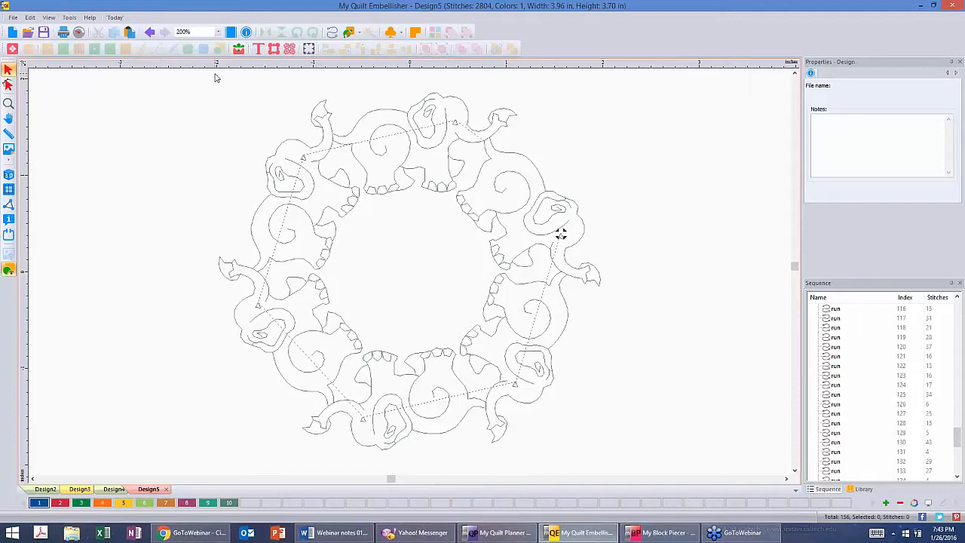
Set all runs of the embellishment to Two ply with a stitch length of 2.0 mm, and clear the selection
{"action": "left_click_drag", "start_coordinate": [208, 72], "coordinate": [654, 473]}
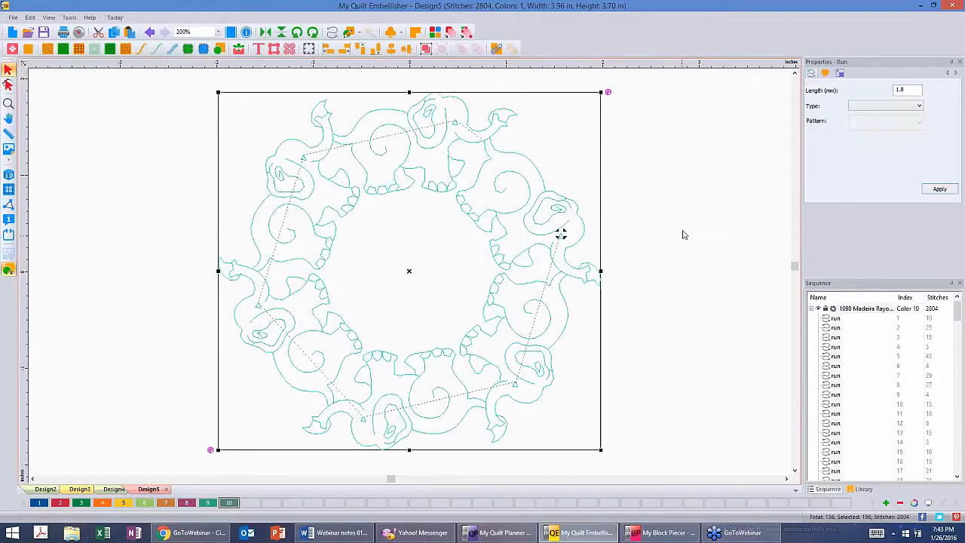
{"action": "left_click", "coordinate": [920, 108]}
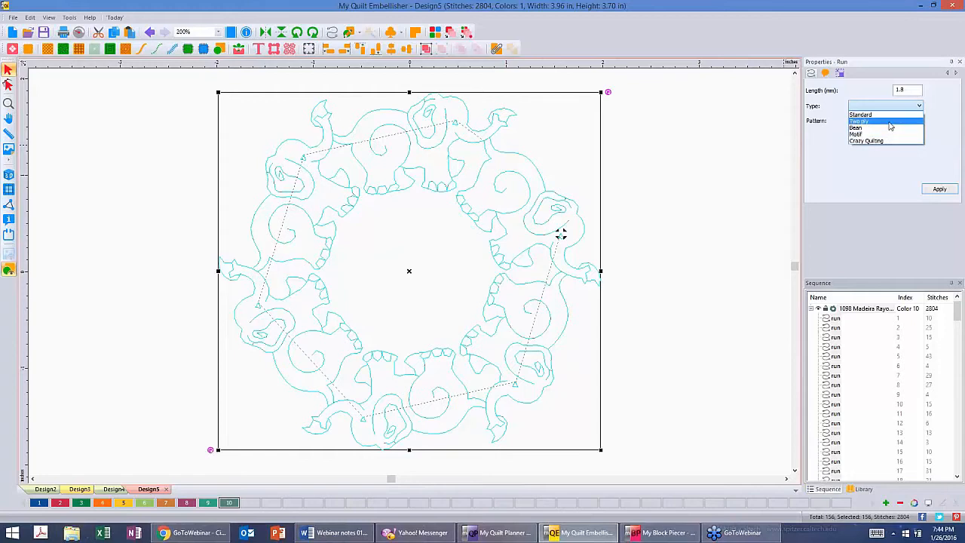
{"action": "left_click", "coordinate": [891, 123]}
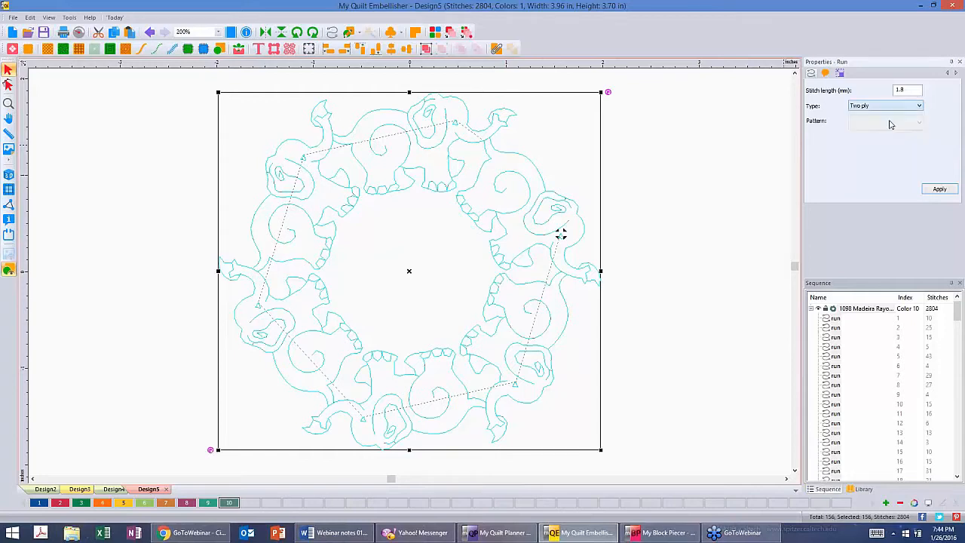
{"action": "left_click_drag", "start_coordinate": [908, 90], "coordinate": [874, 86]}
{"action": "type", "text": "2."}
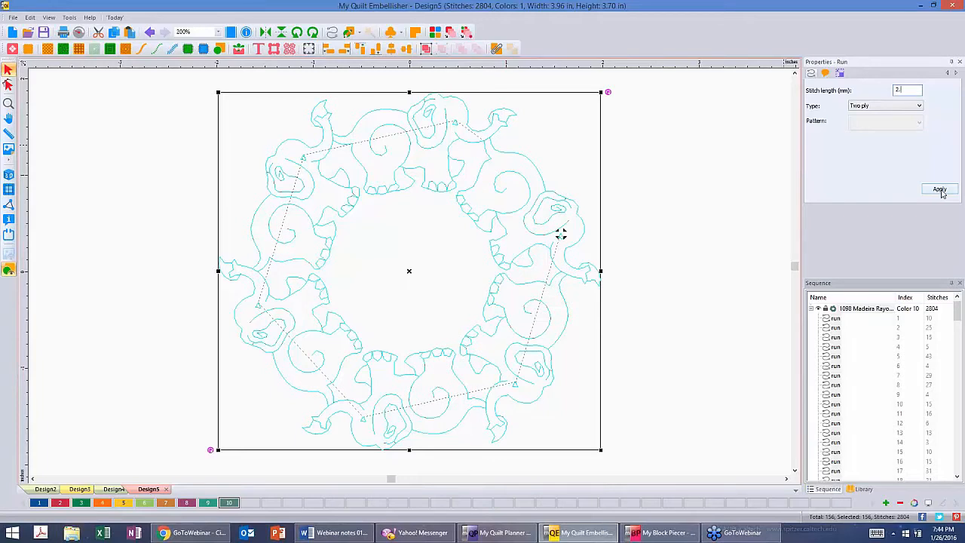
{"action": "left_click", "coordinate": [941, 192]}
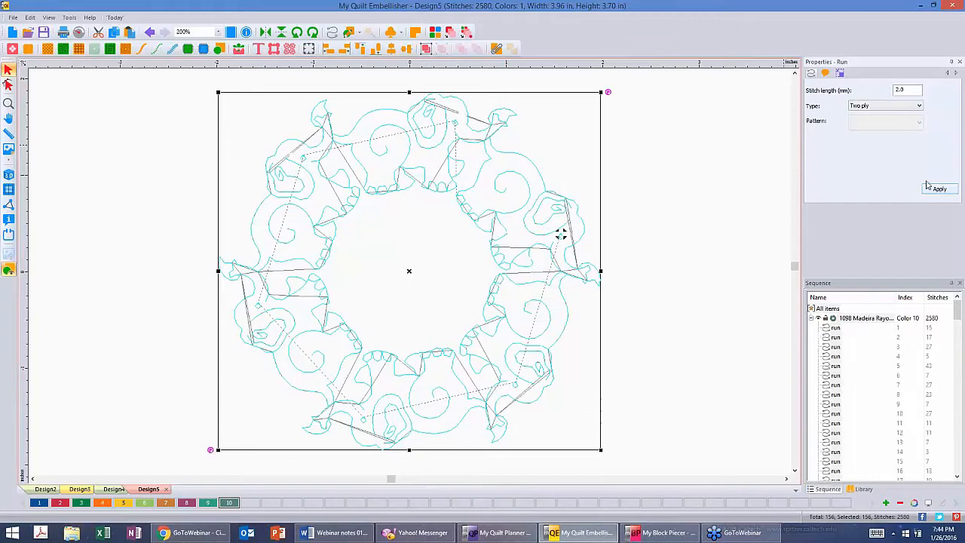
{"action": "left_click", "coordinate": [668, 146]}
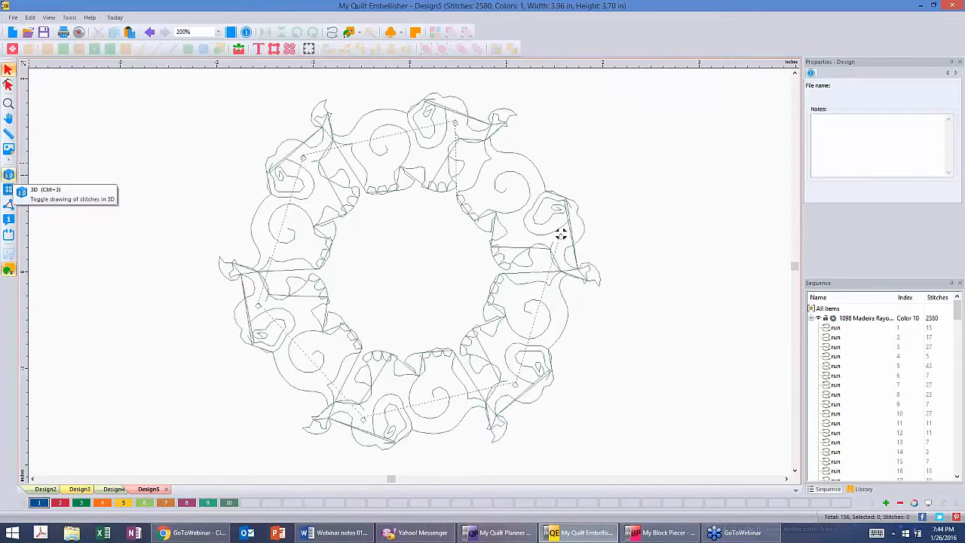
Try combining all of the embellishment's paths in 3D view, then undo the combination and turn 3D off
{"action": "left_click", "coordinate": [8, 174]}
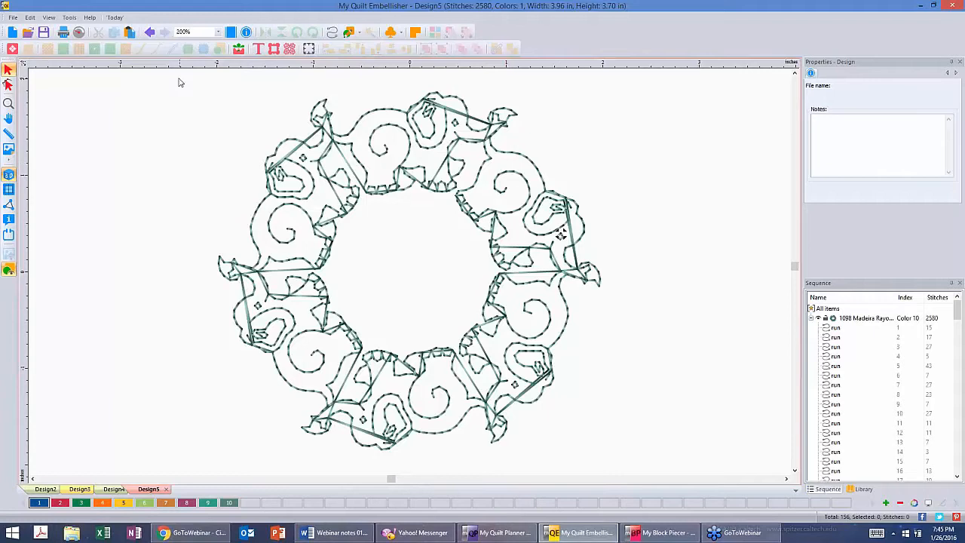
{"action": "left_click_drag", "start_coordinate": [193, 82], "coordinate": [442, 306]}
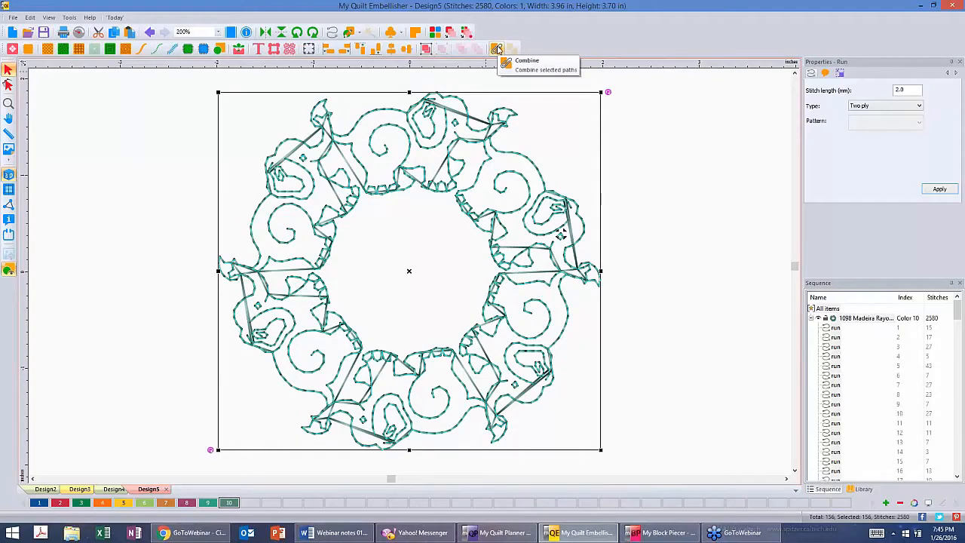
{"action": "left_click", "coordinate": [497, 49]}
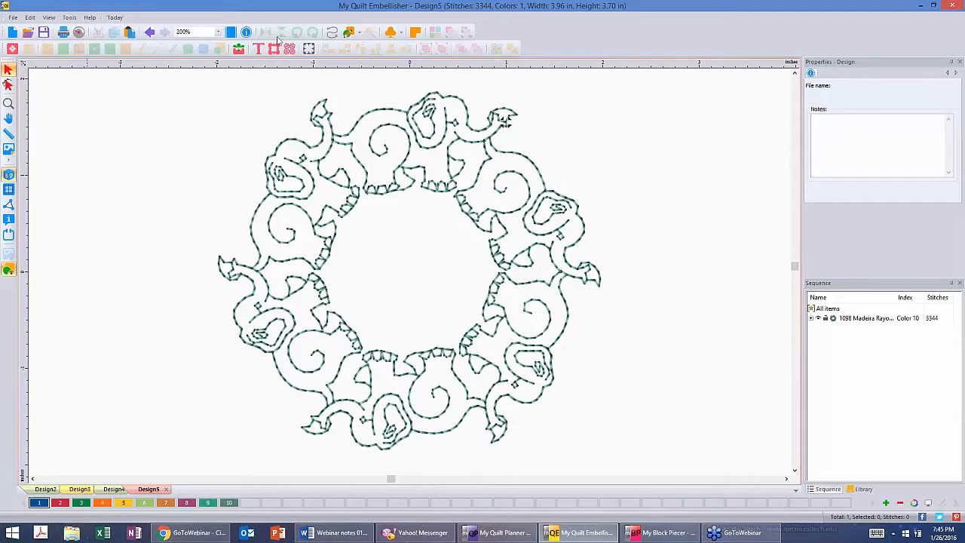
{"action": "left_click", "coordinate": [149, 32]}
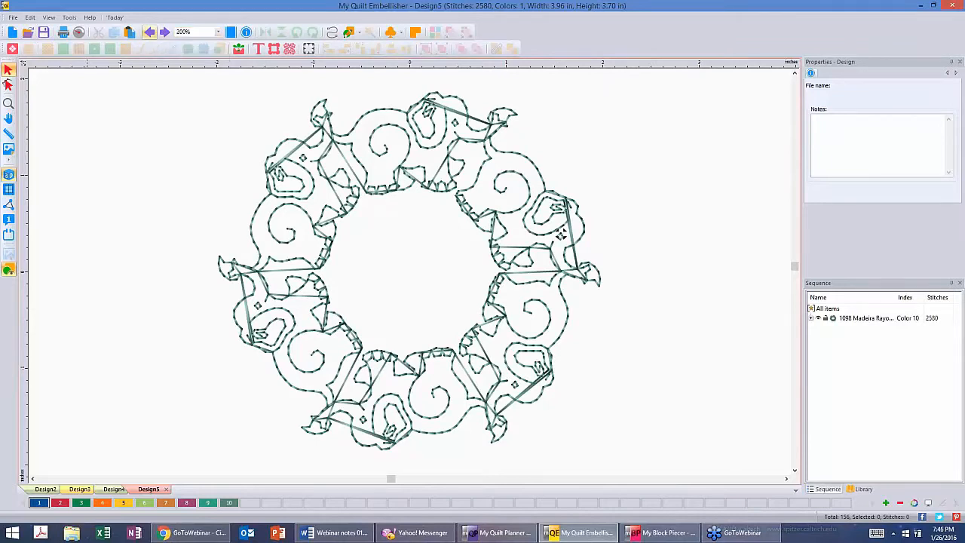
{"action": "left_click", "coordinate": [9, 175]}
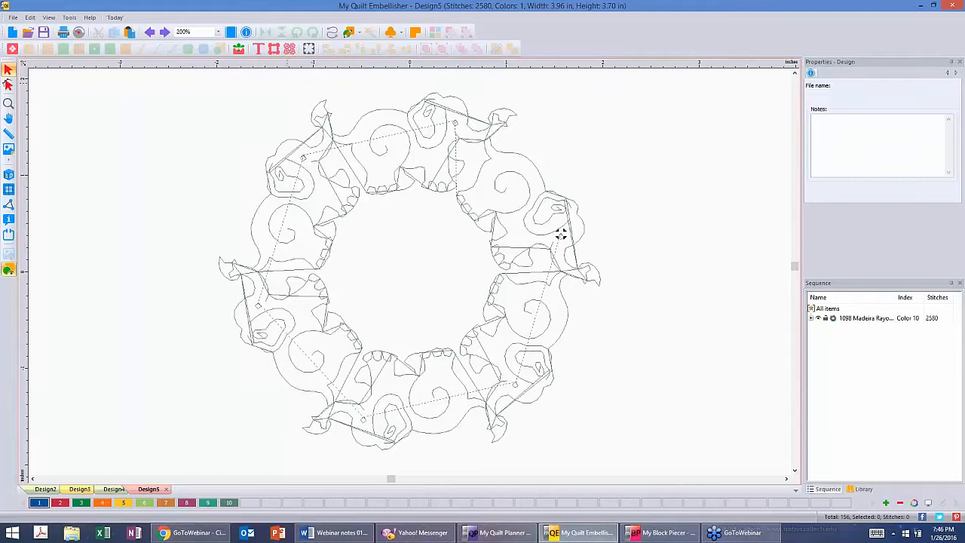
Redo the embellishment's path combination, set the combined run's type to Standard, and clear the selection
{"action": "left_click", "coordinate": [166, 33]}
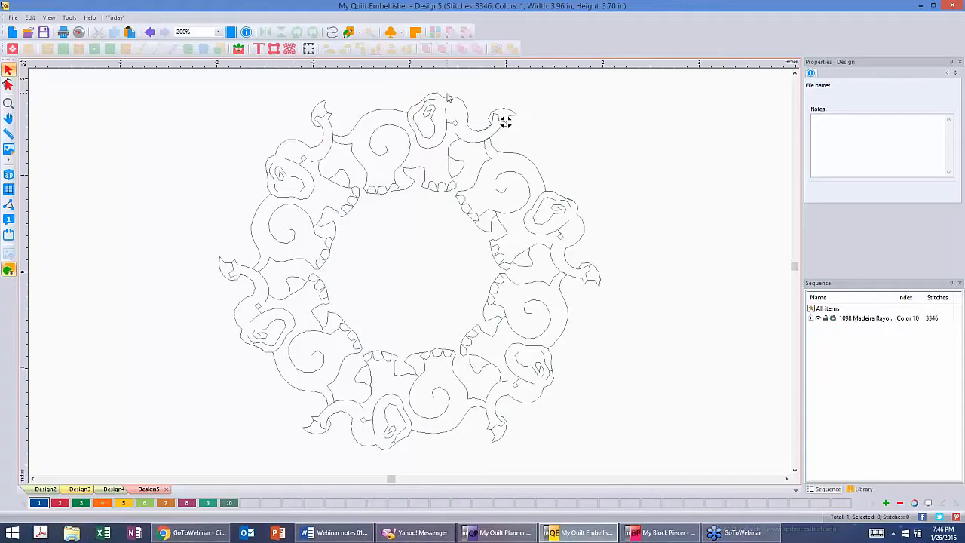
{"action": "left_click", "coordinate": [505, 121]}
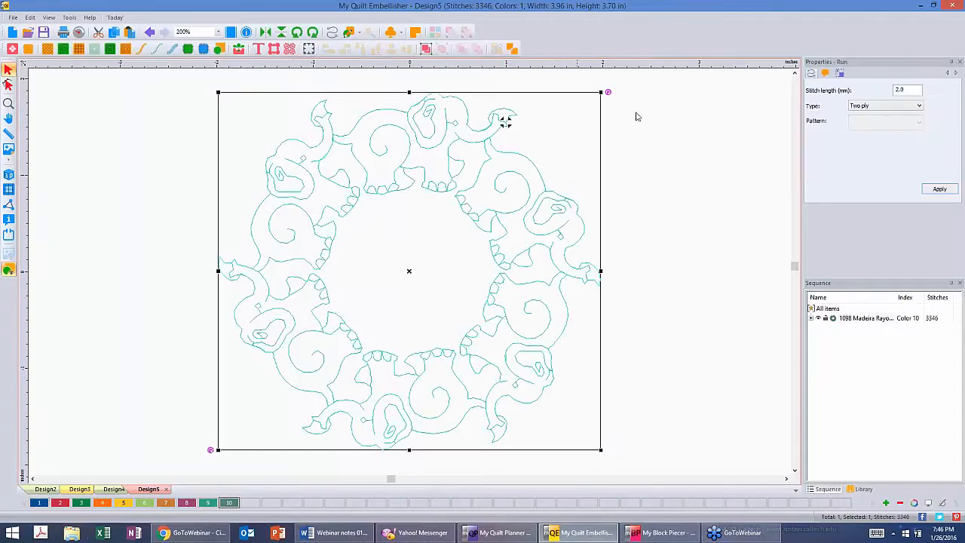
{"action": "left_click", "coordinate": [919, 106]}
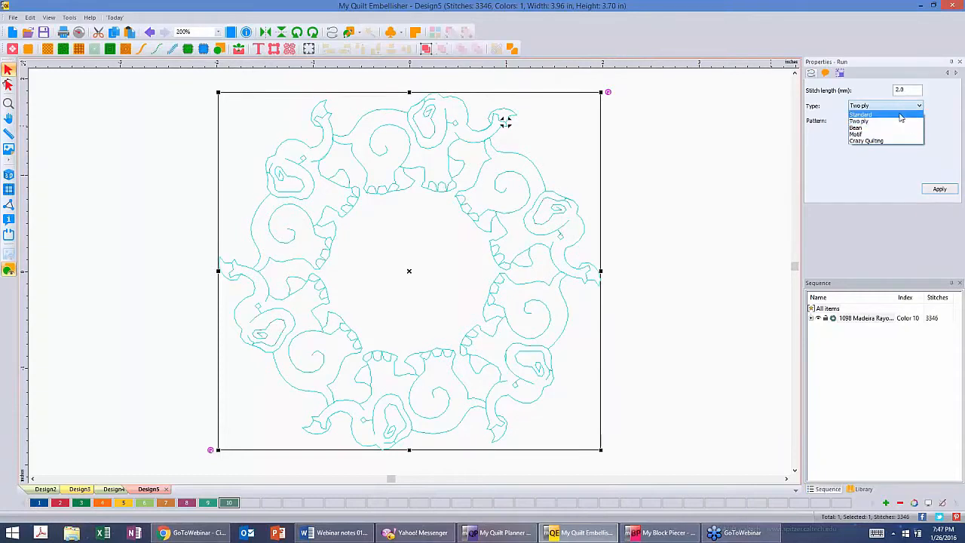
{"action": "left_click", "coordinate": [900, 115]}
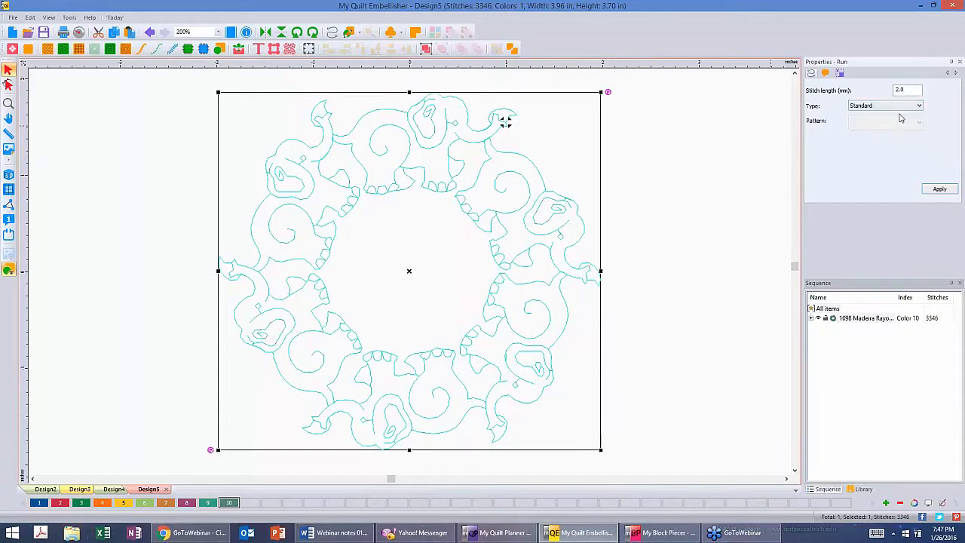
{"action": "left_click", "coordinate": [939, 189]}
{"action": "left_click", "coordinate": [685, 160]}
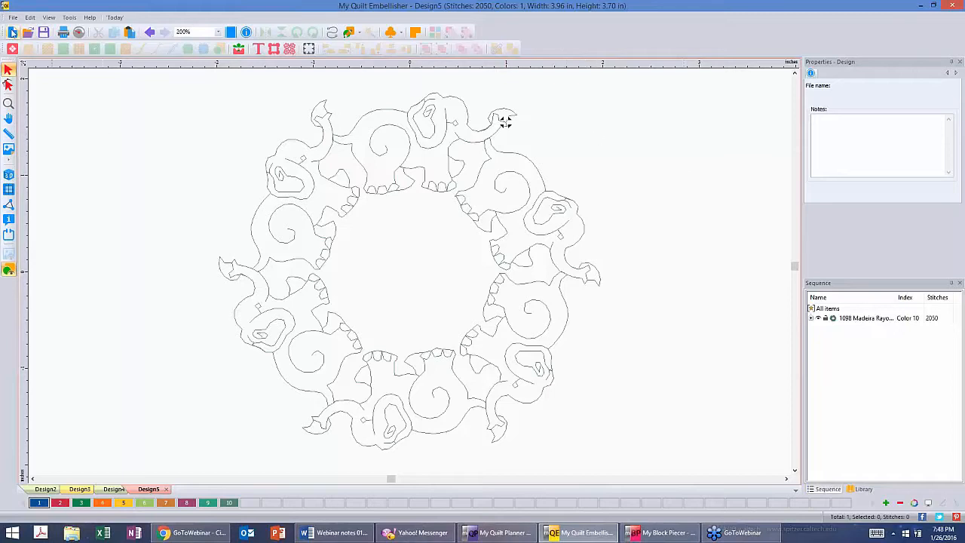
Start a new design, insert the motif Aiqf103a.pes from the Quilt Motifs library folder, and clear the selection
{"action": "left_click", "coordinate": [12, 33]}
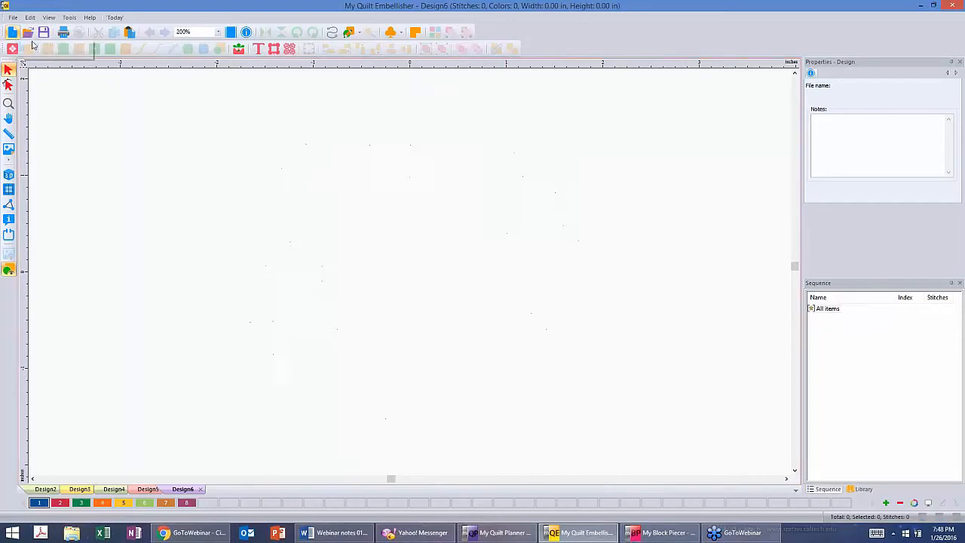
{"action": "left_click", "coordinate": [860, 489]}
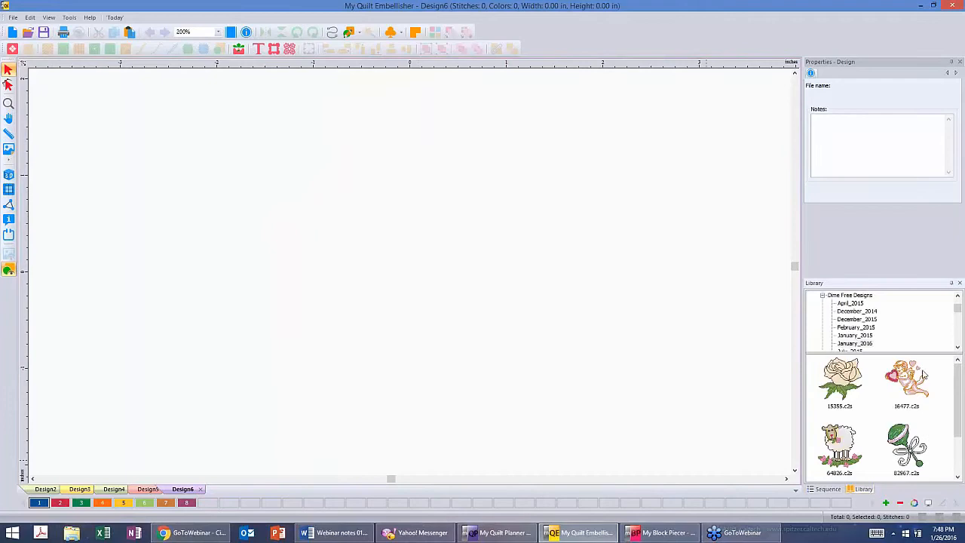
{"action": "left_click_drag", "start_coordinate": [958, 310], "coordinate": [961, 335]}
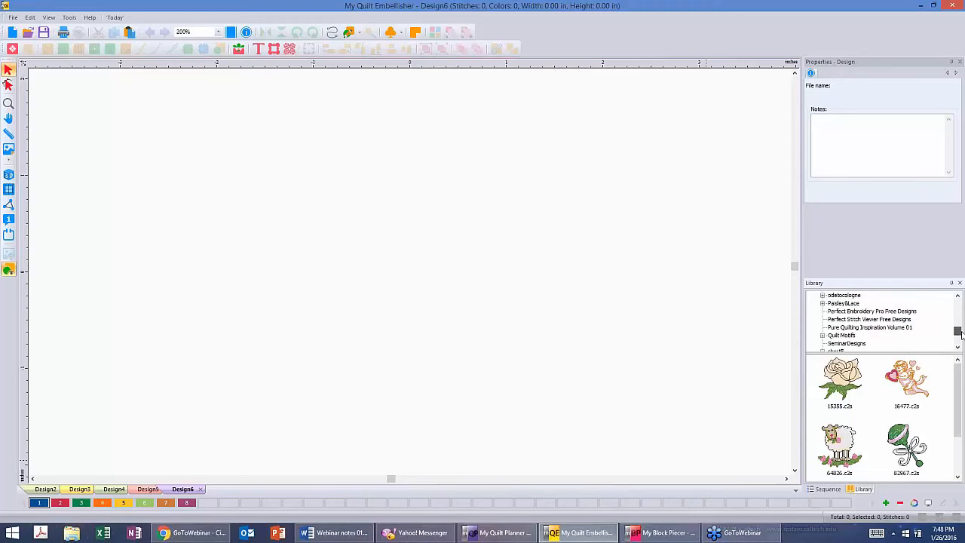
{"action": "left_click", "coordinate": [841, 335]}
{"action": "left_click_drag", "start_coordinate": [959, 369], "coordinate": [956, 392]}
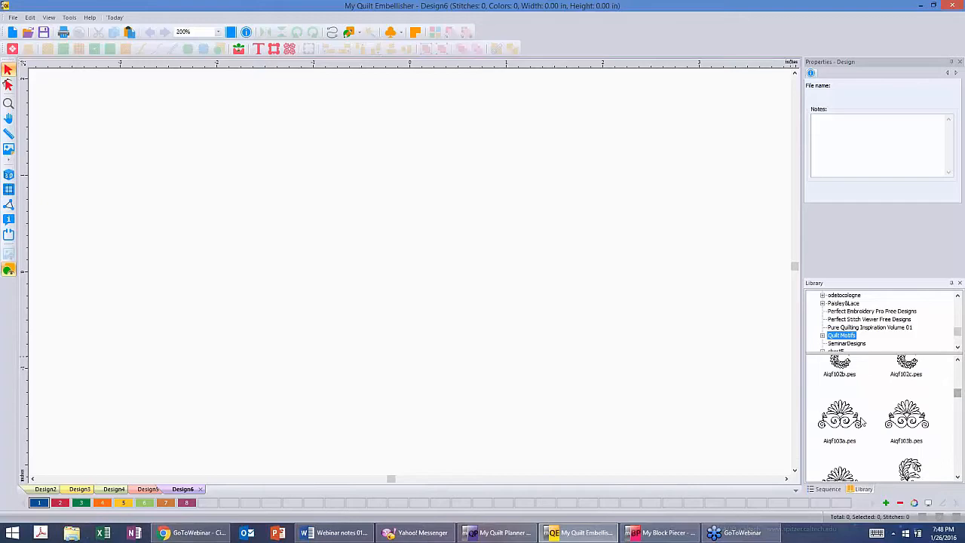
{"action": "left_click", "coordinate": [382, 276]}
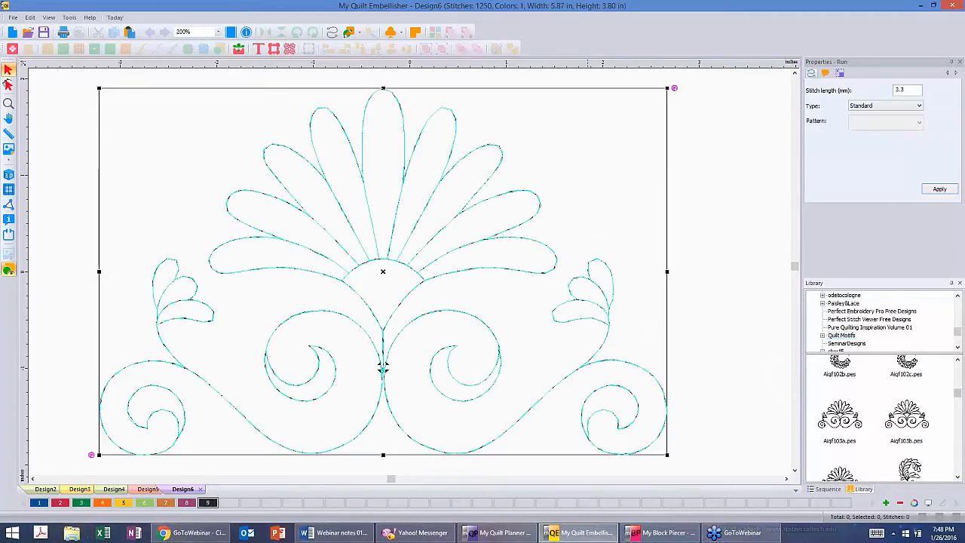
{"action": "left_click", "coordinate": [603, 212]}
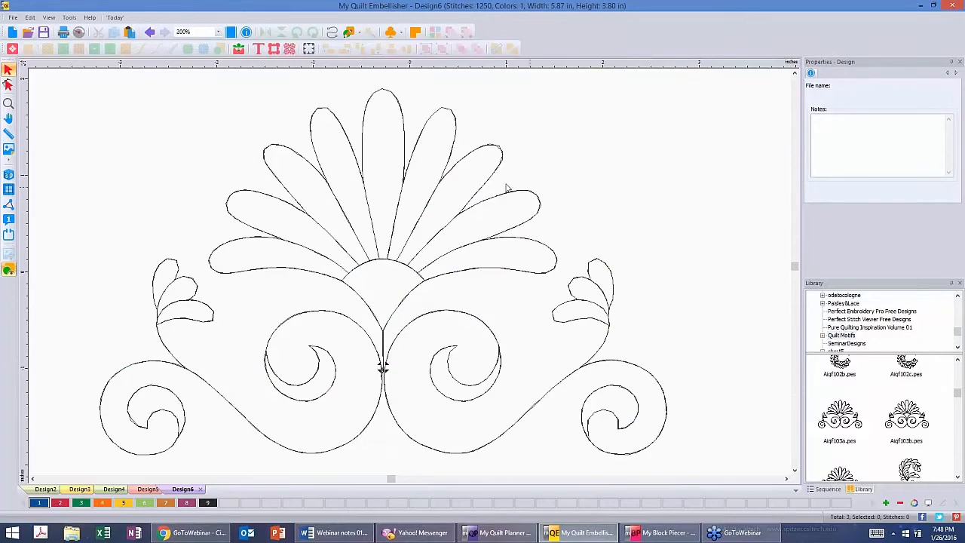
{"action": "left_click", "coordinate": [448, 129]}
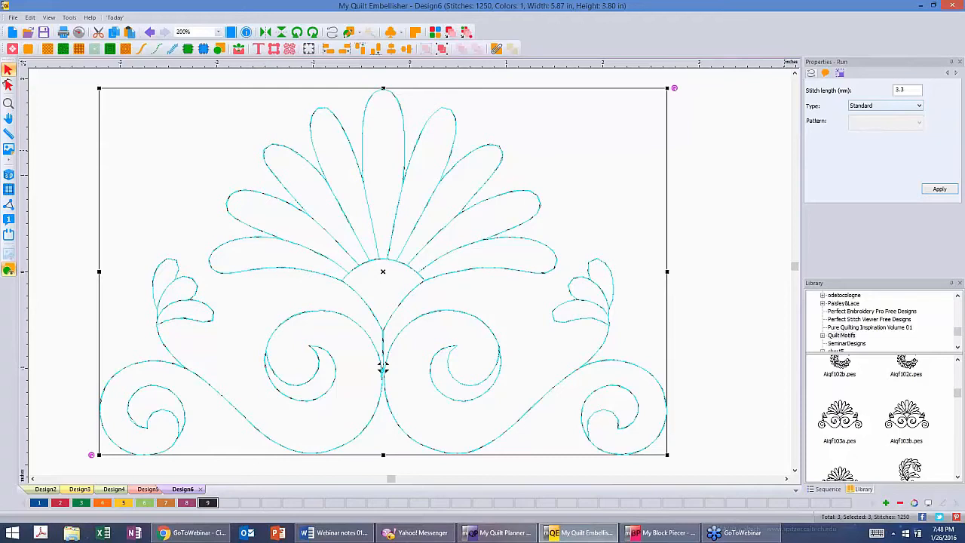
{"action": "left_click", "coordinate": [741, 151]}
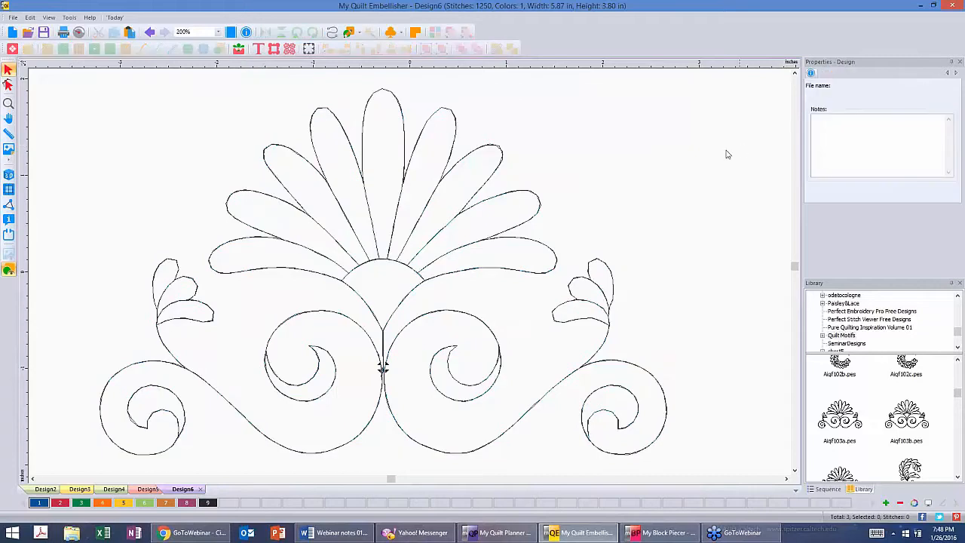
Copy the whole fan-and-scroll motif and paste the duplicate in place over the original
{"action": "scroll", "coordinate": [695, 158], "scroll_direction": "down", "scroll_amount": 3}
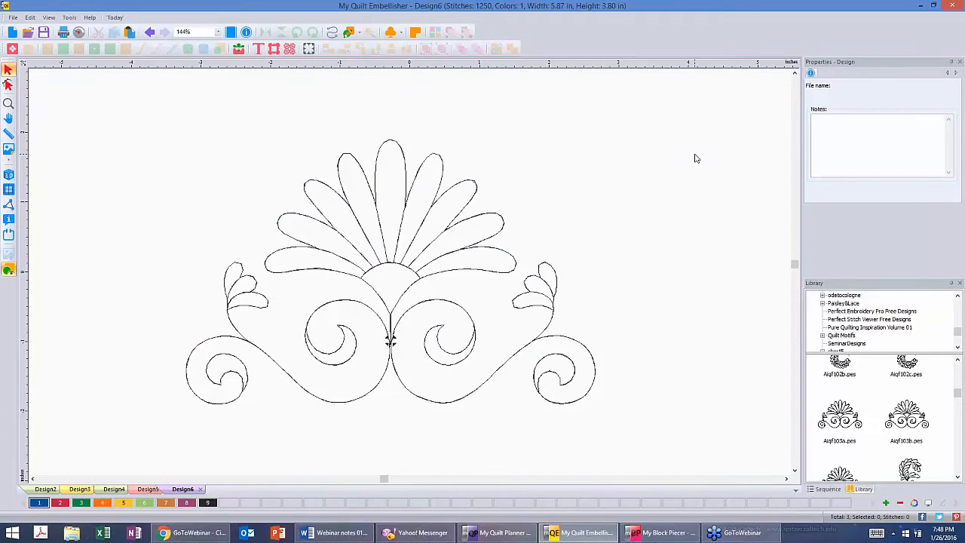
{"action": "scroll", "coordinate": [693, 158], "scroll_direction": "down", "scroll_amount": 6}
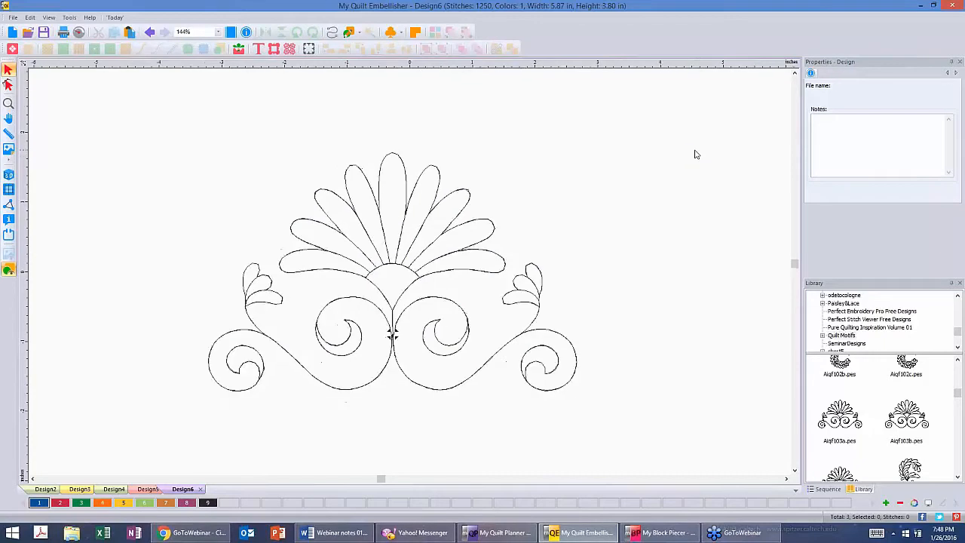
{"action": "left_click", "coordinate": [324, 230]}
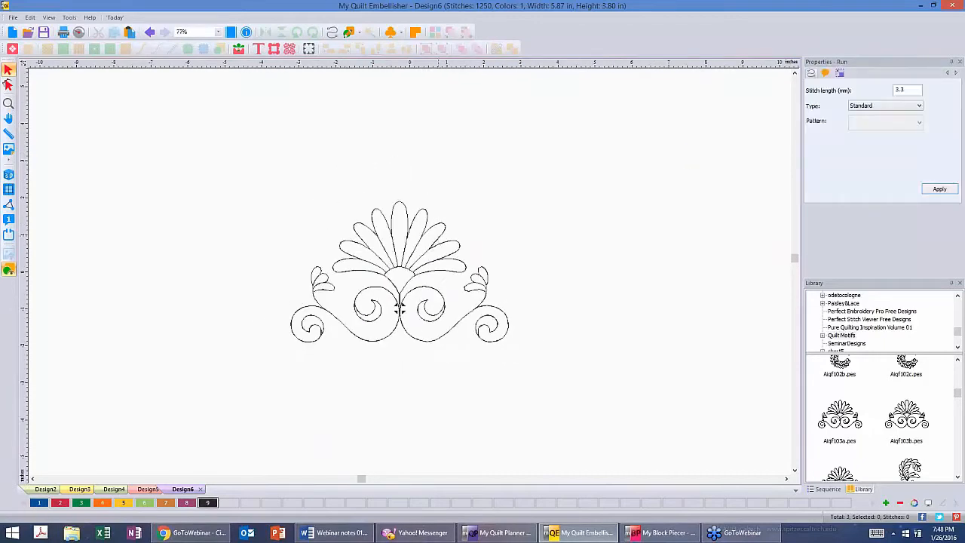
{"action": "right_click", "coordinate": [437, 241]}
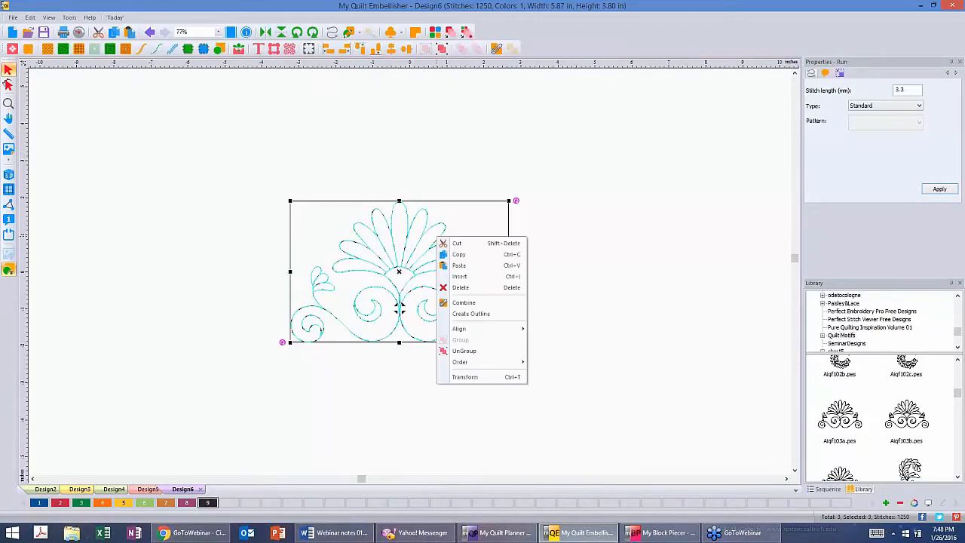
{"action": "left_click", "coordinate": [473, 256]}
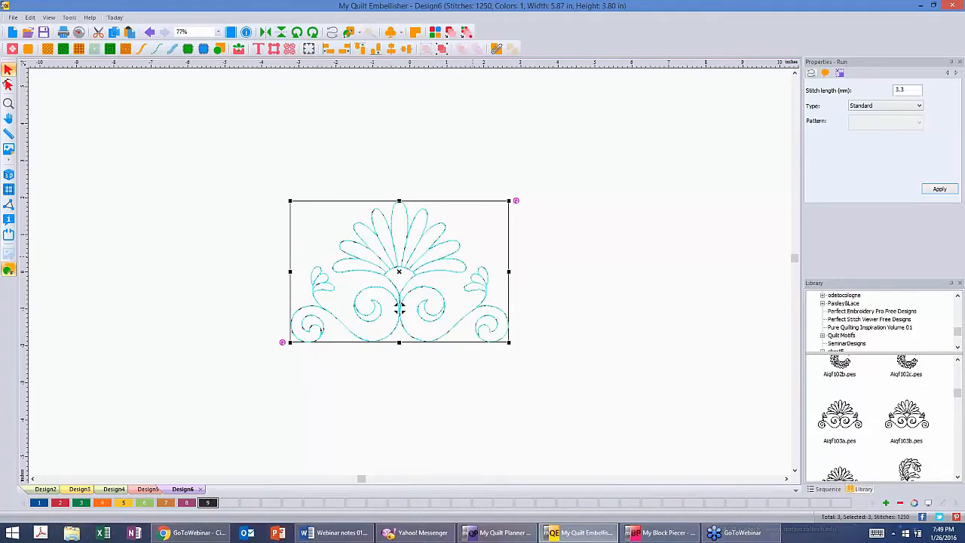
{"action": "right_click", "coordinate": [448, 250]}
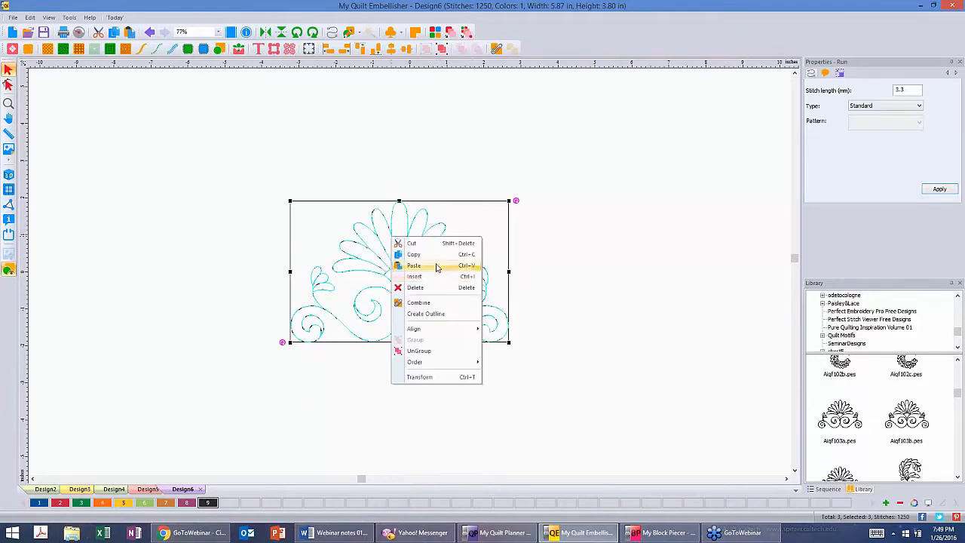
{"action": "left_click", "coordinate": [437, 266]}
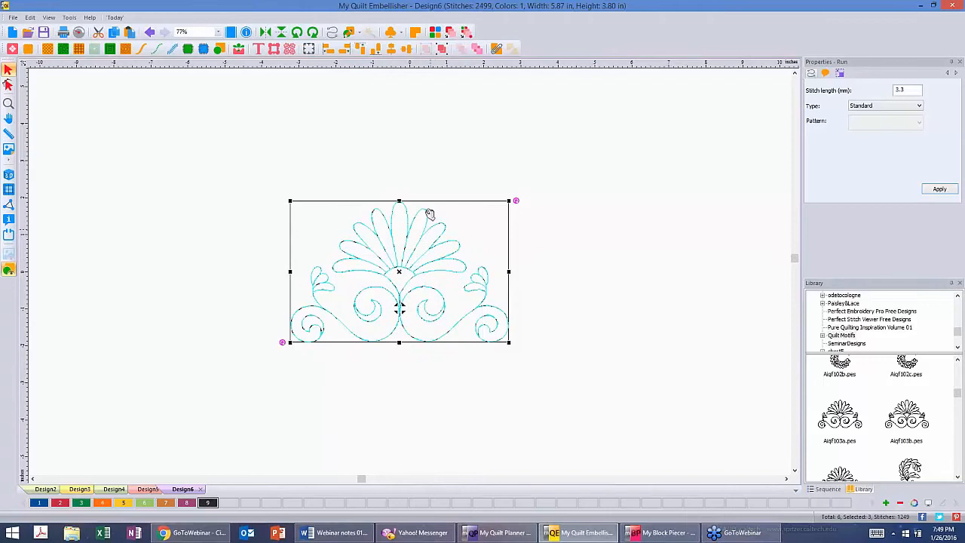
Flip the pasted motif horizontally and vertically, and move it straight down until its scrolls meet the original's lower scrolls
{"action": "left_click", "coordinate": [263, 34]}
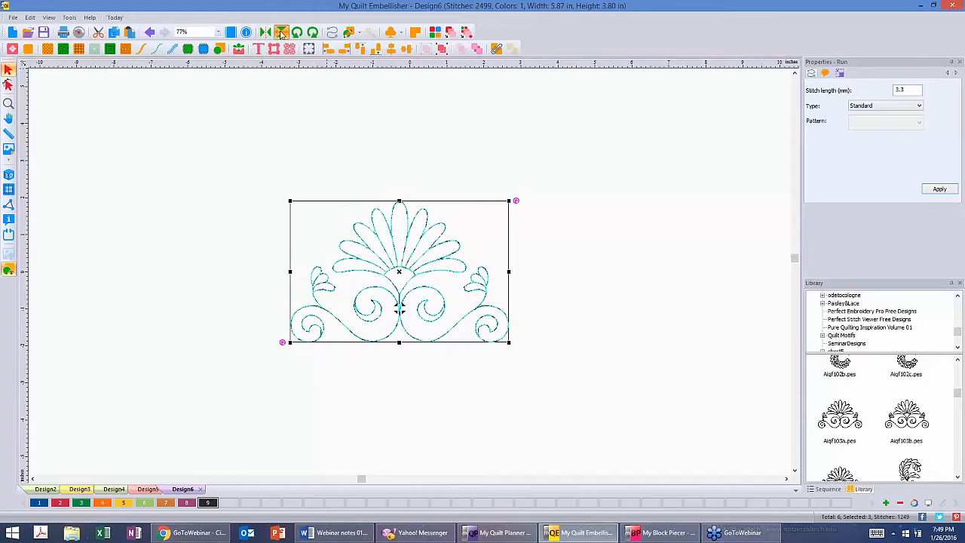
{"action": "left_click", "coordinate": [281, 34]}
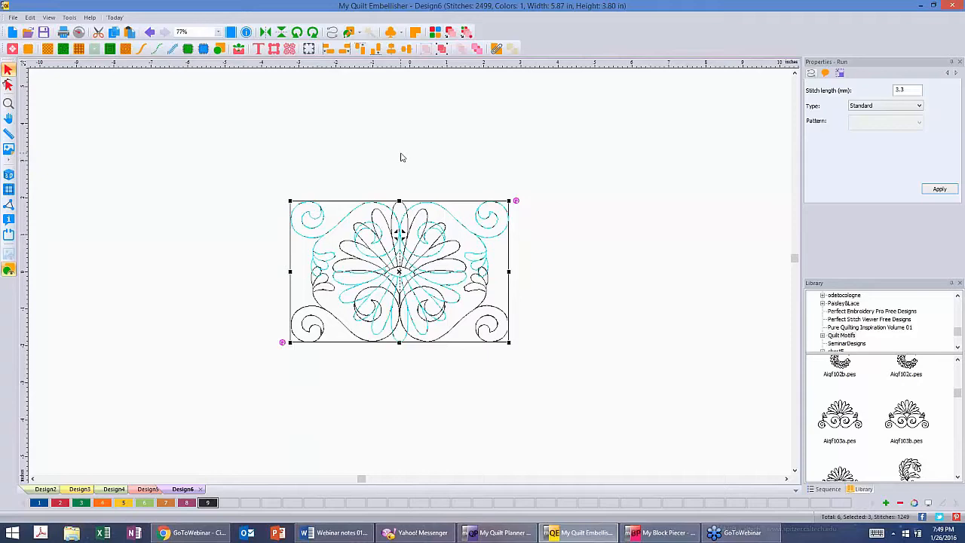
{"action": "key", "text": "Down"}
{"action": "key", "text": "Down"}
{"action": "key", "text": "Down"}
{"action": "key", "text": "Down"}
{"action": "key", "text": "Down"}
{"action": "key", "text": "Down"}
{"action": "key", "text": "Down"}
{"action": "key", "text": "Down"}
{"action": "key", "text": "Down"}
{"action": "key", "text": "Down"}
{"action": "key", "text": "Down"}
{"action": "key", "text": "Down"}
{"action": "key", "text": "Down"}
{"action": "key", "text": "Down"}
{"action": "key", "text": "Down"}
{"action": "key", "text": "Down"}
{"action": "key", "text": "Down"}
{"action": "key", "text": "Down"}
{"action": "key", "text": "Down"}
{"action": "key", "text": "Down"}
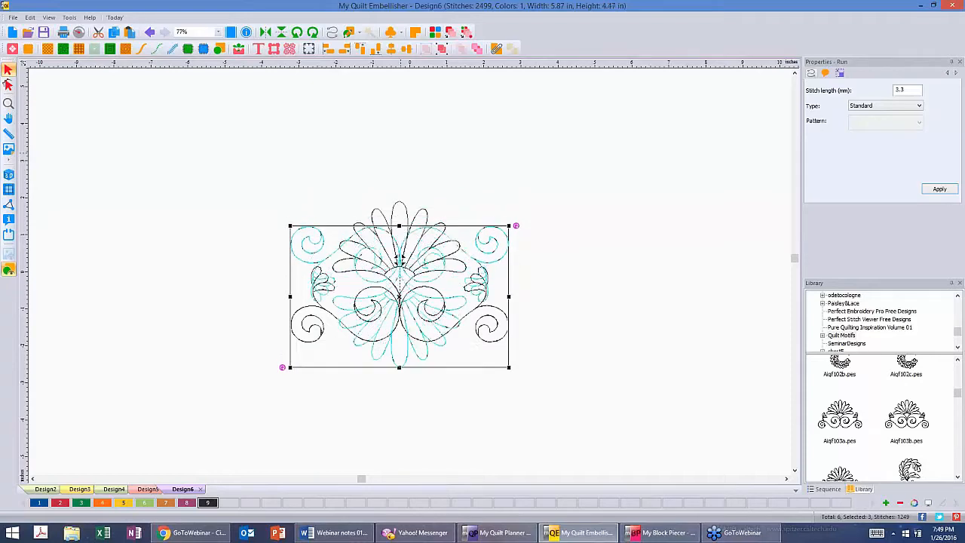
{"action": "key", "text": "Down"}
{"action": "key", "text": "Down"}
{"action": "key", "text": "Down"}
{"action": "key", "text": "Down"}
{"action": "key", "text": "Down"}
{"action": "key", "text": "Down"}
{"action": "key", "text": "Down"}
{"action": "key", "text": "Down"}
{"action": "key", "text": "Down"}
{"action": "key", "text": "Down"}
{"action": "key", "text": "Down"}
{"action": "key", "text": "Down"}
{"action": "key", "text": "Down"}
{"action": "key", "text": "Down"}
{"action": "key", "text": "Down"}
{"action": "key", "text": "Down"}
{"action": "key", "text": "Down"}
{"action": "key", "text": "Down"}
{"action": "key", "text": "Down"}
{"action": "key", "text": "Down"}
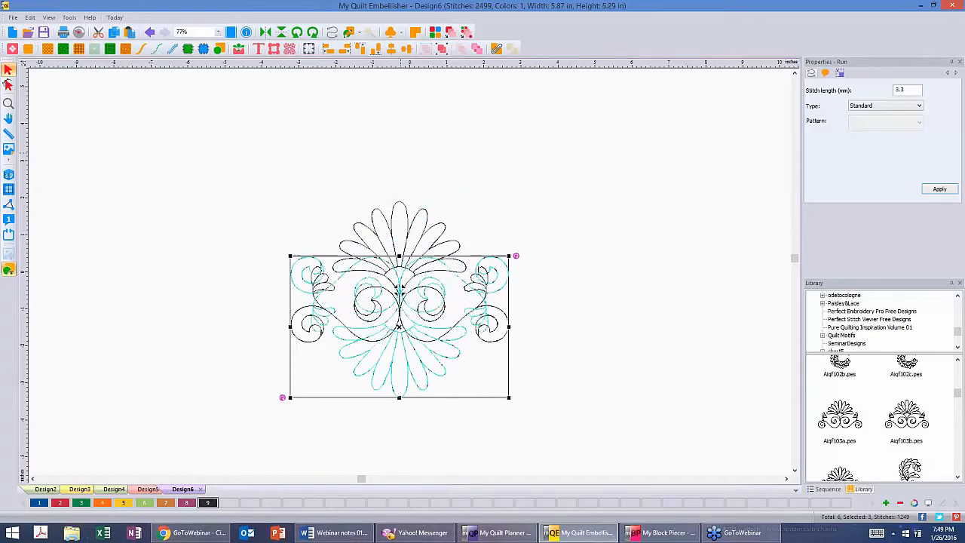
{"action": "left_click_drag", "start_coordinate": [399, 330], "coordinate": [399, 377]}
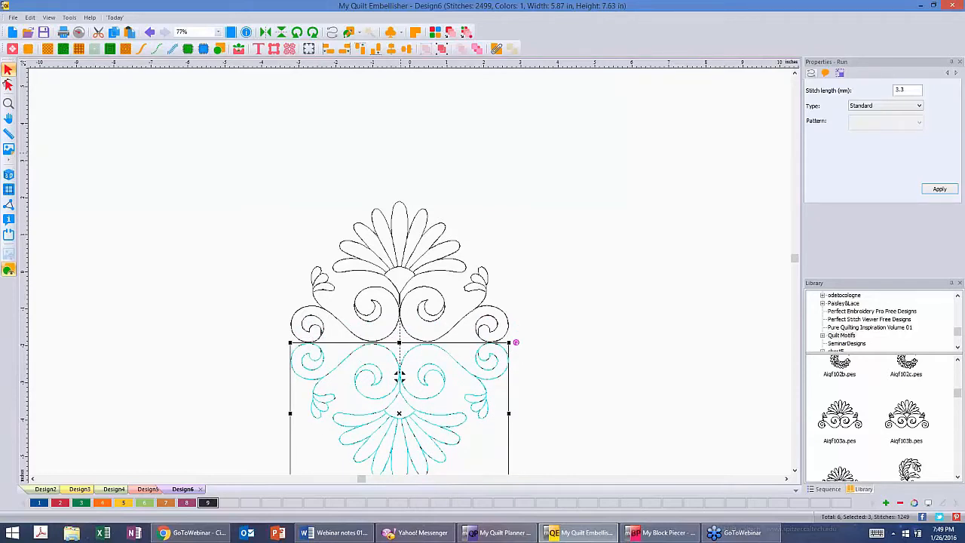
{"action": "left_click_drag", "start_coordinate": [399, 377], "coordinate": [399, 374]}
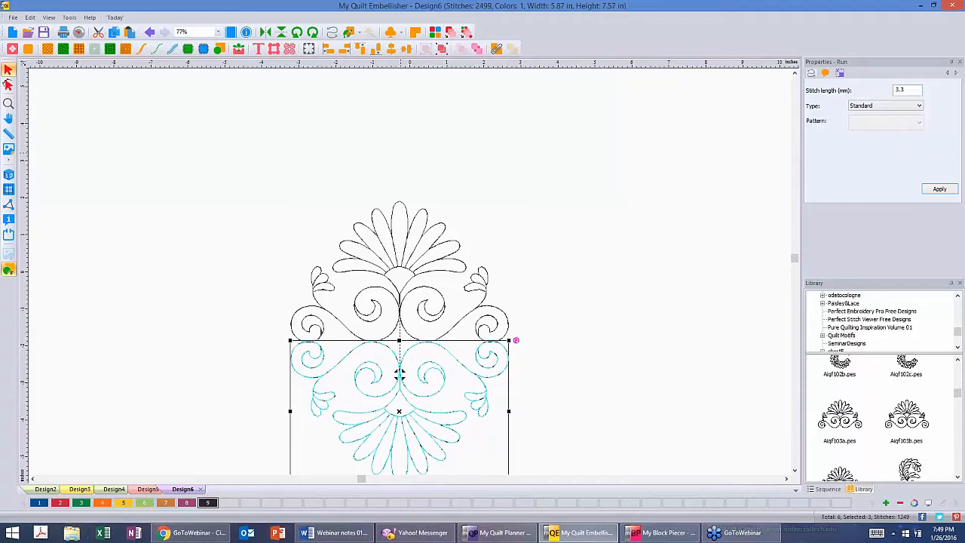
{"action": "left_click", "coordinate": [614, 245]}
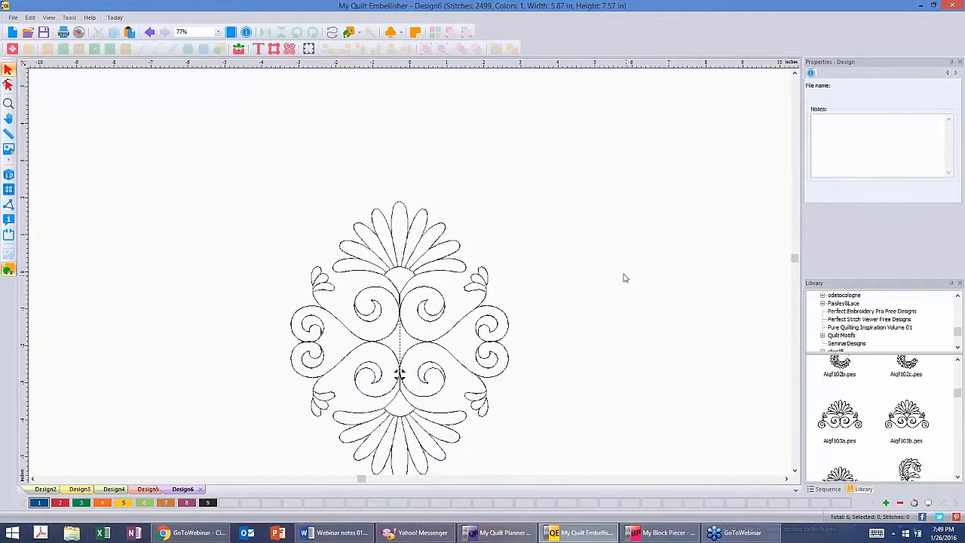
Combine all paths of the two mirrored motifs into one run, and clear the selection
{"action": "scroll", "coordinate": [622, 275], "scroll_direction": "down", "scroll_amount": 1}
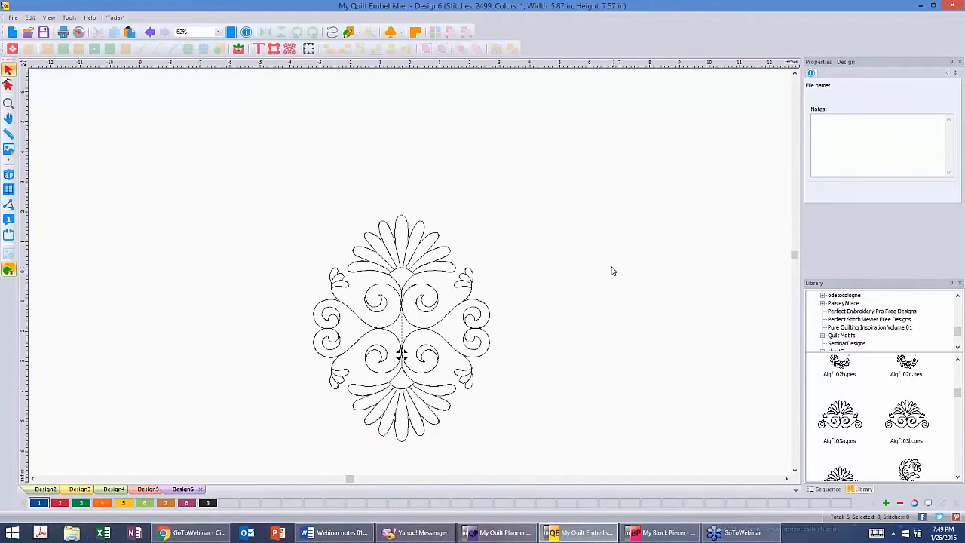
{"action": "scroll", "coordinate": [611, 269], "scroll_direction": "down", "scroll_amount": 1}
{"action": "key", "text": "ctrl+a"}
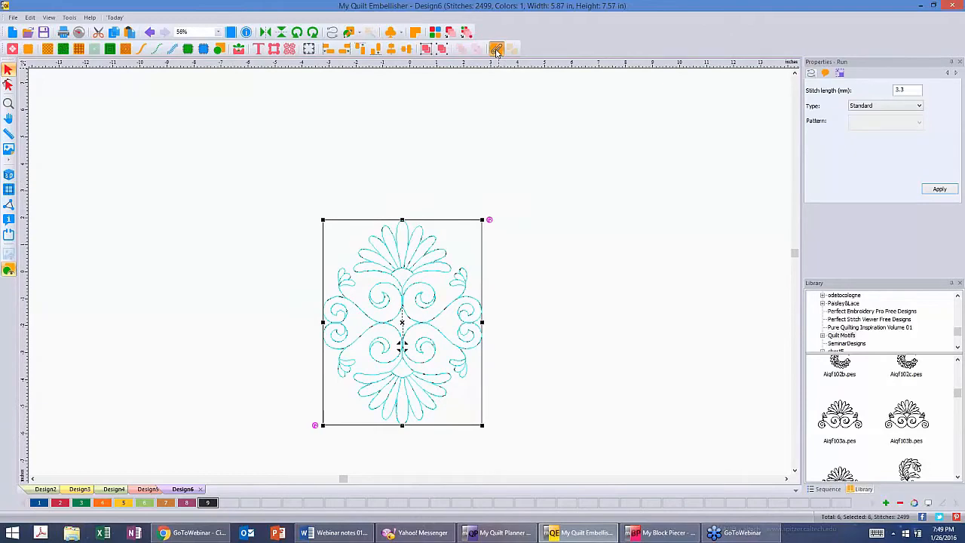
{"action": "left_click", "coordinate": [496, 49]}
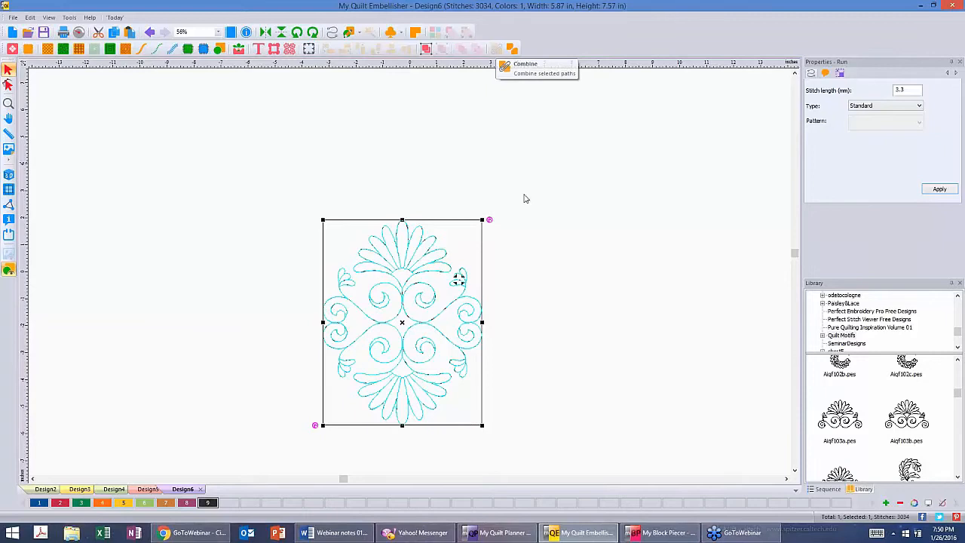
{"action": "left_click", "coordinate": [693, 278]}
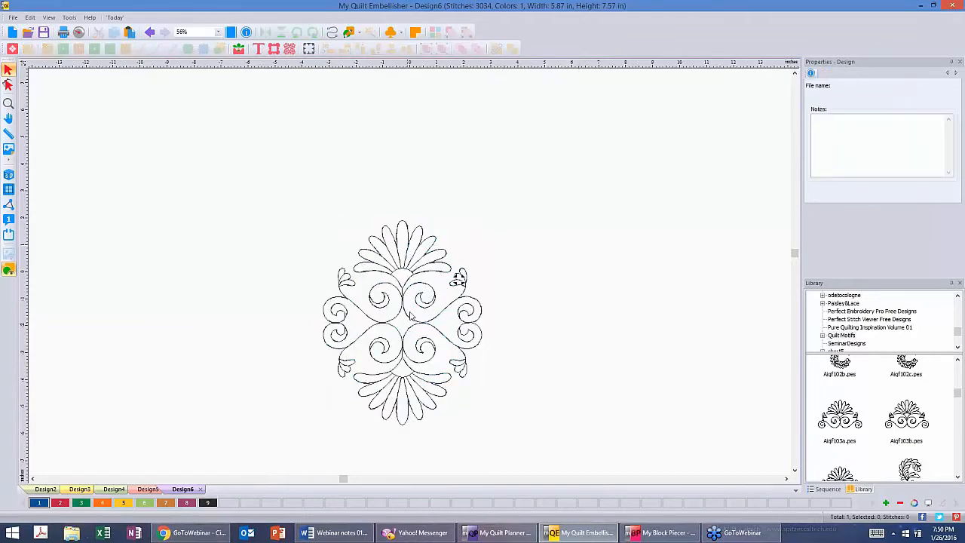
Turn on the 3D view and examine the whole combined motif up close
{"action": "left_click", "coordinate": [8, 175]}
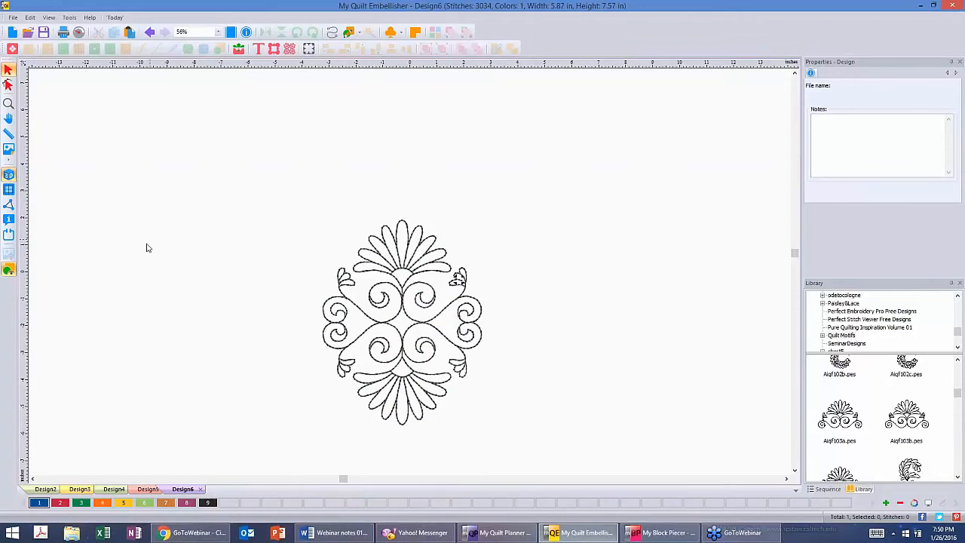
{"action": "scroll", "coordinate": [148, 248], "scroll_direction": "up", "scroll_amount": 1}
{"action": "scroll", "coordinate": [147, 248], "scroll_direction": "up", "scroll_amount": 2}
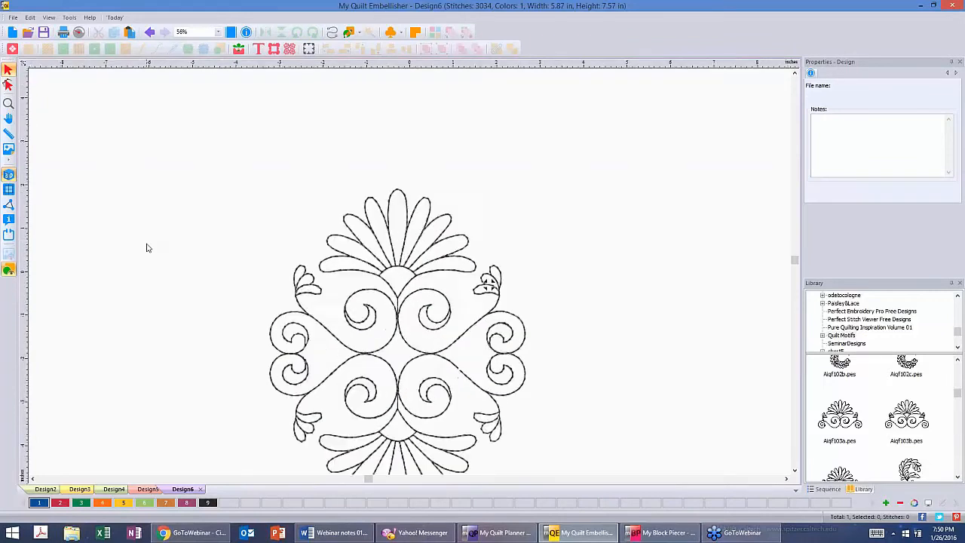
{"action": "left_click", "coordinate": [796, 472]}
Set the combined motif run's type to Two ply, and turn off the 3D view
{"action": "left_click", "coordinate": [435, 167]}
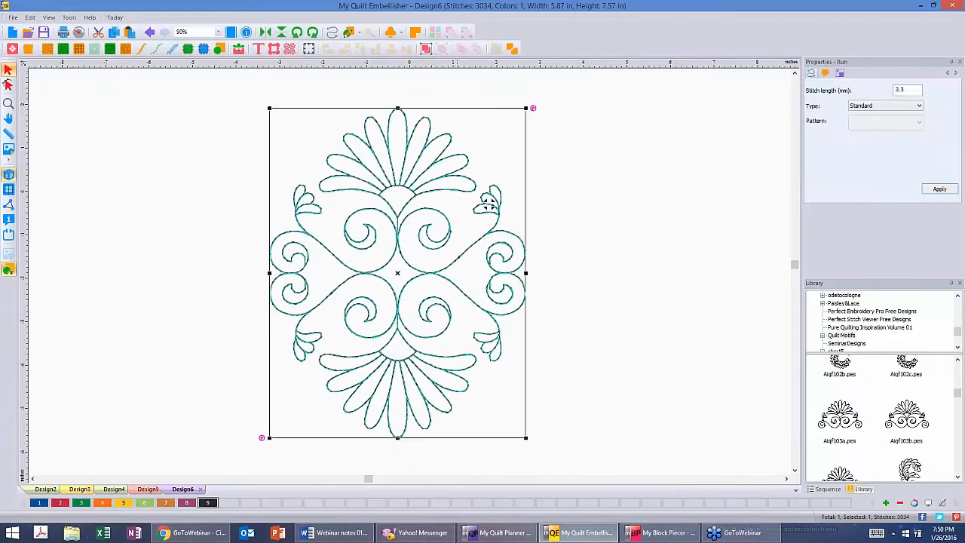
{"action": "left_click", "coordinate": [919, 106]}
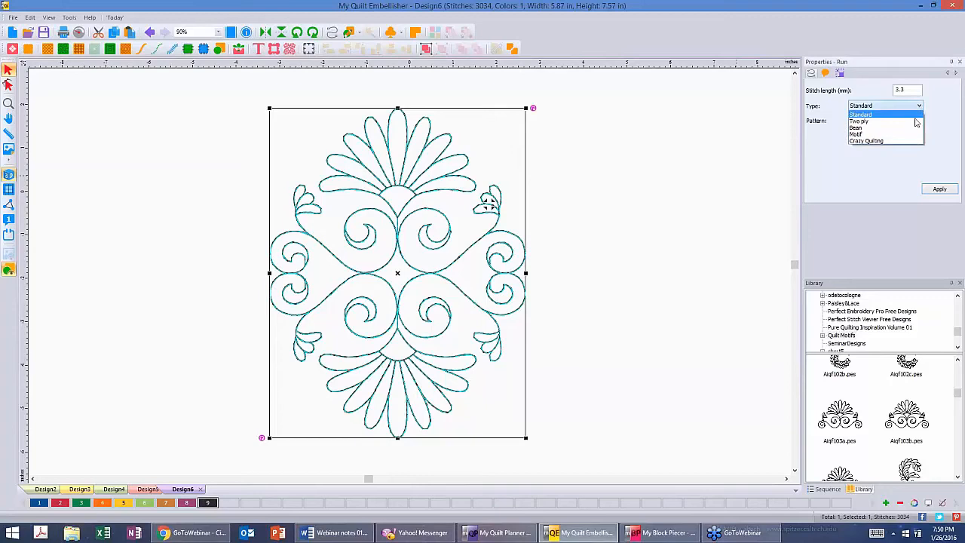
{"action": "left_click", "coordinate": [914, 122]}
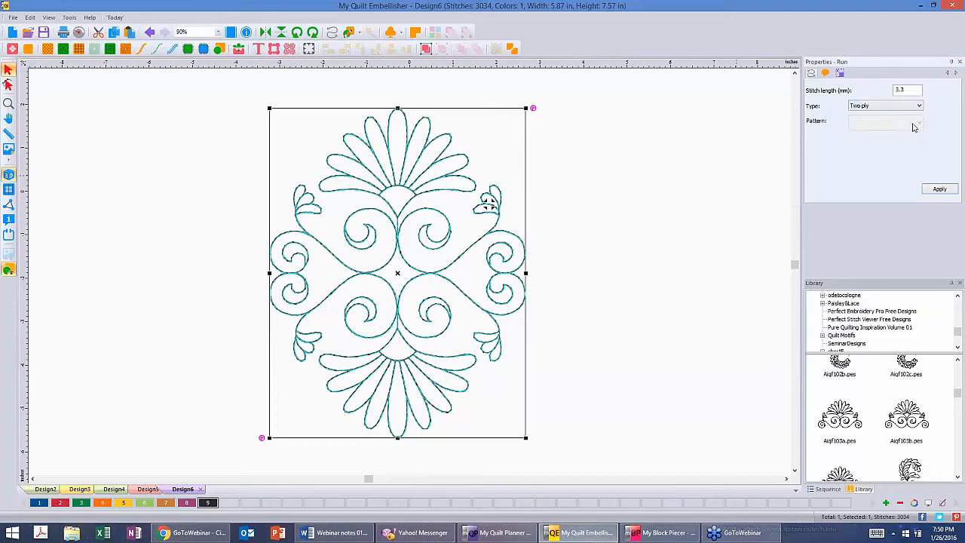
{"action": "left_click", "coordinate": [940, 190]}
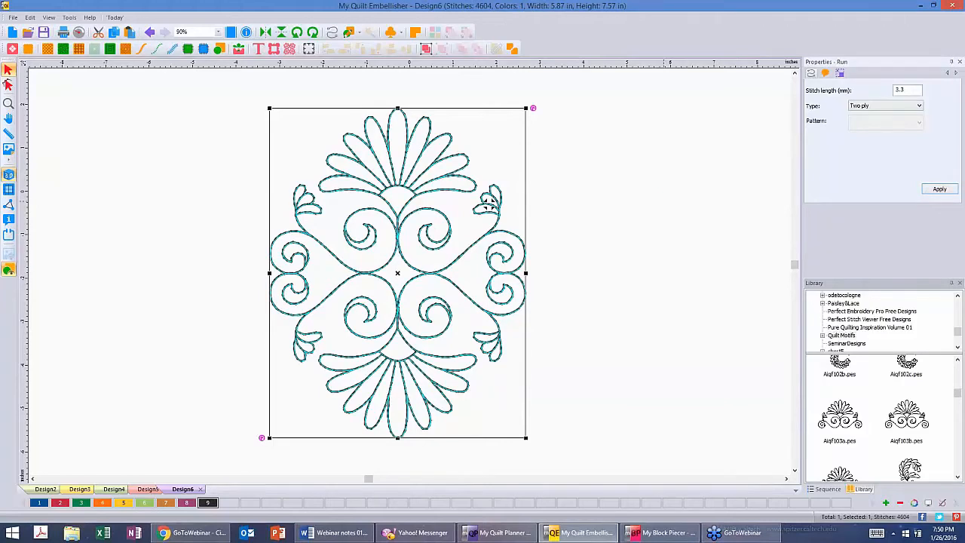
{"action": "left_click", "coordinate": [658, 206]}
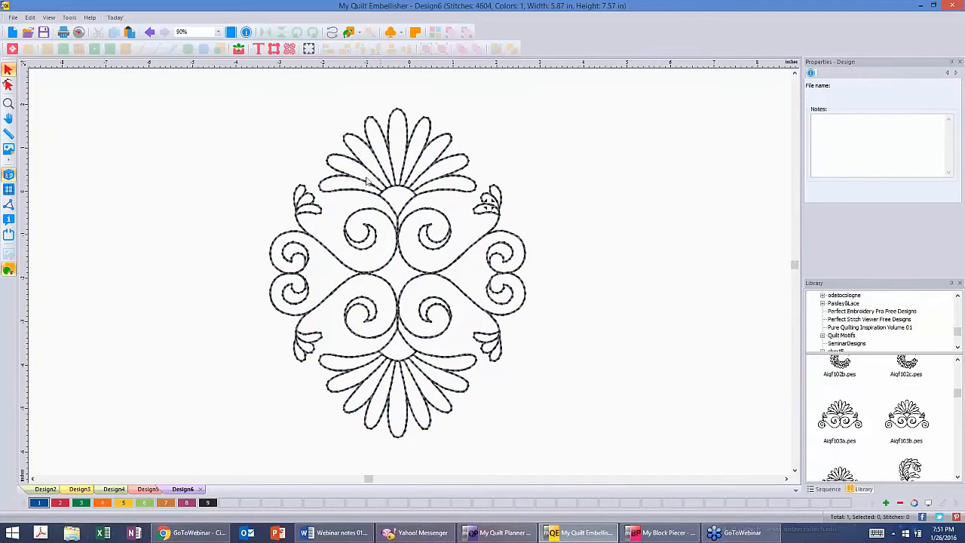
{"action": "left_click", "coordinate": [9, 175]}
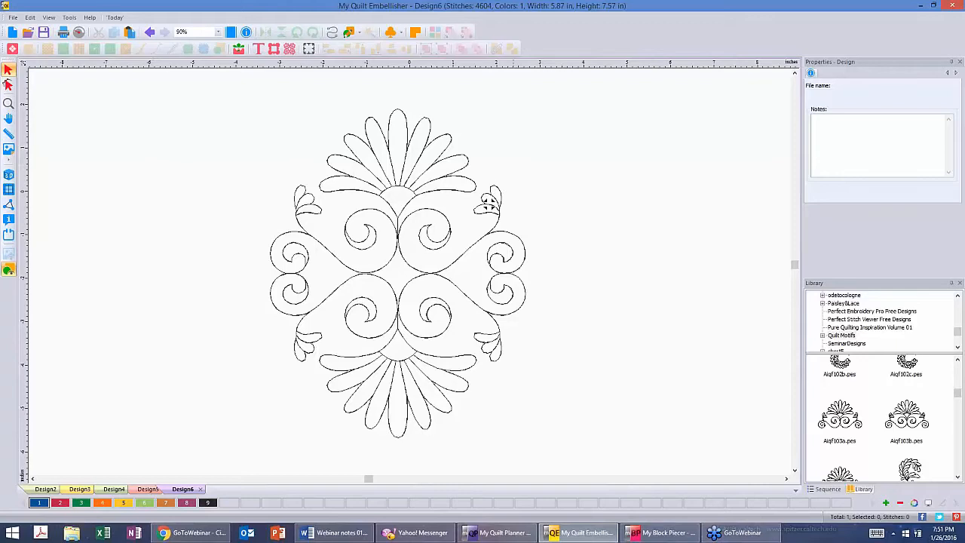
Switch to My Block Piecer and insert the Mini Four Patch #15 quilt block from the Four Patch category
{"action": "mouse_move", "coordinate": [582, 537]}
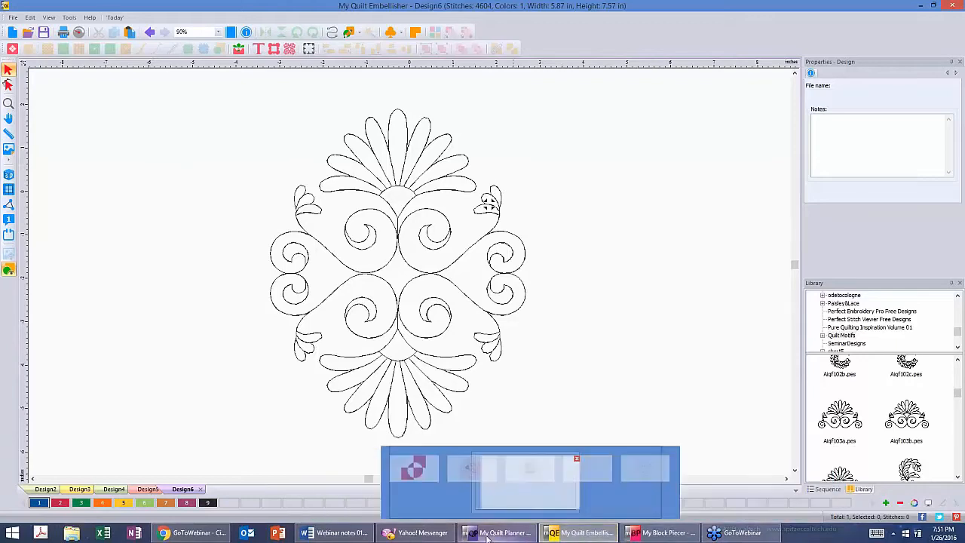
{"action": "mouse_move", "coordinate": [676, 537]}
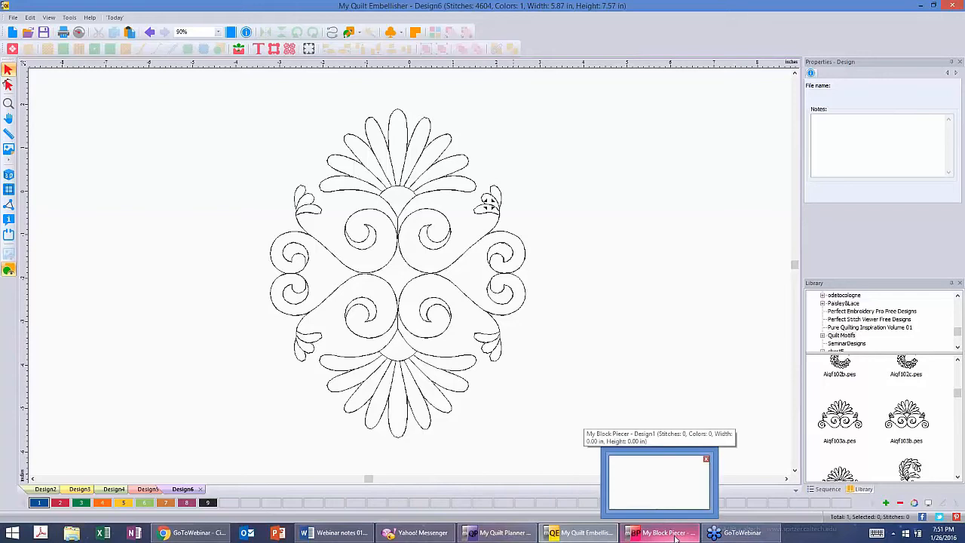
{"action": "left_click", "coordinate": [677, 537]}
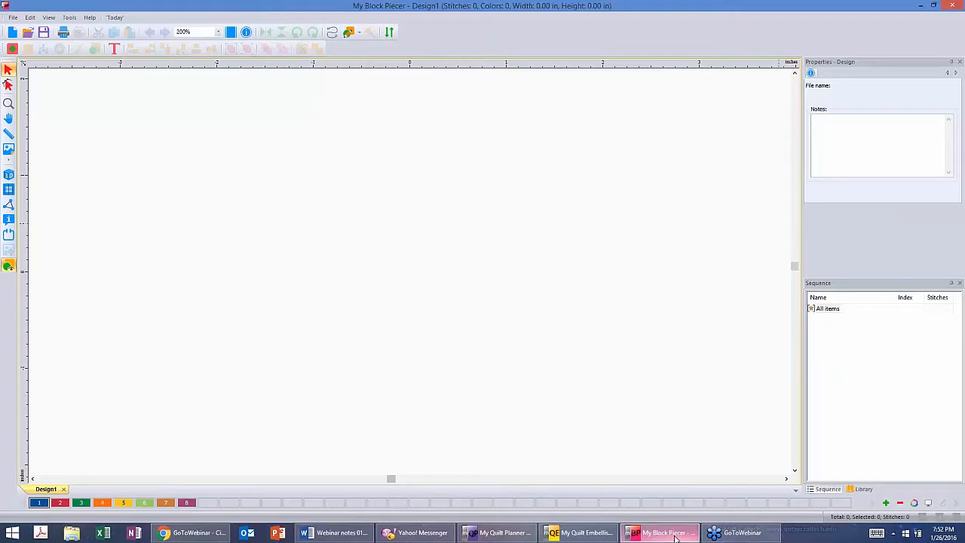
{"action": "left_click", "coordinate": [13, 49]}
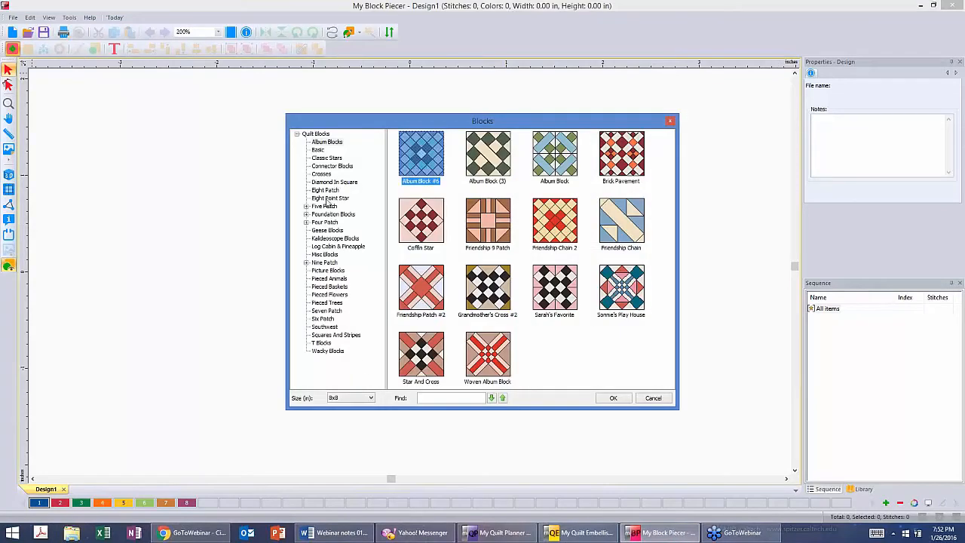
{"action": "left_click", "coordinate": [306, 221]}
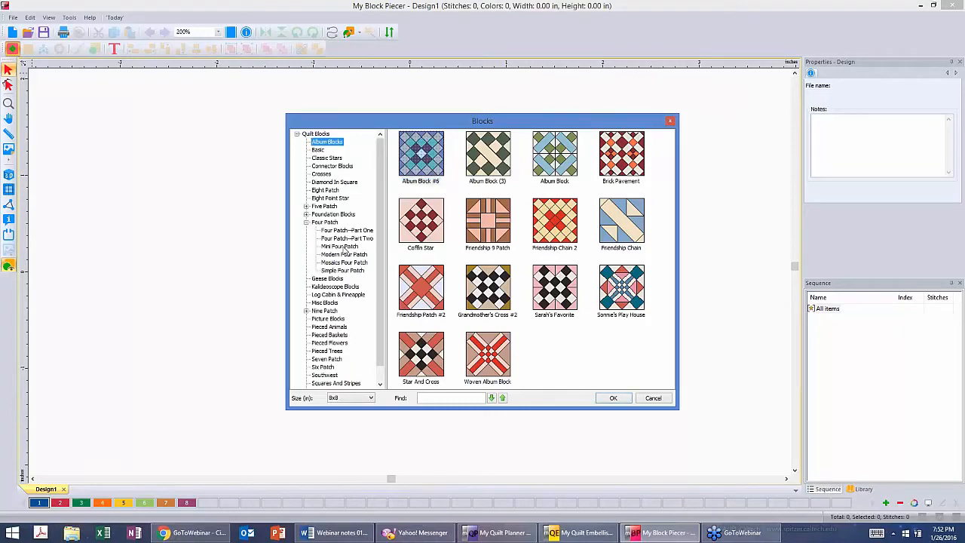
{"action": "left_click", "coordinate": [345, 248]}
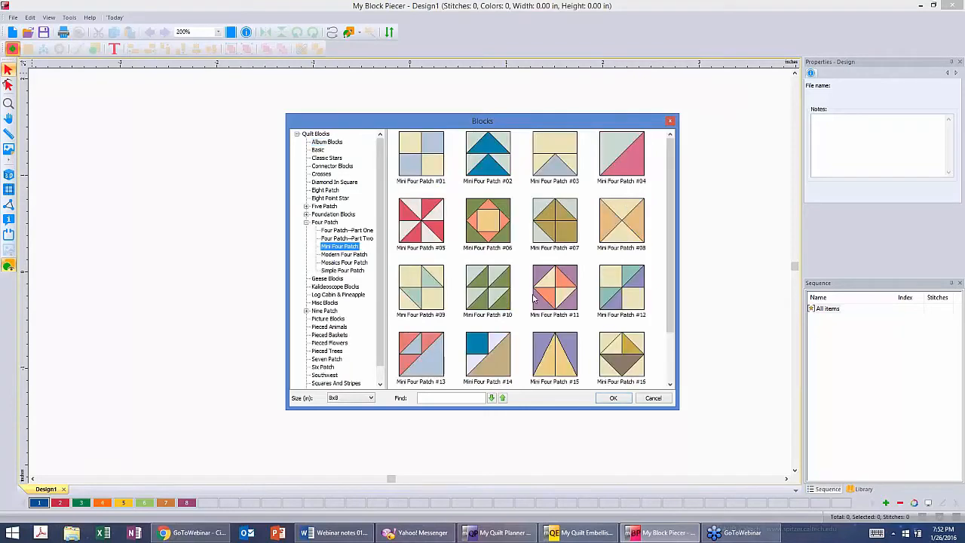
{"action": "left_click", "coordinate": [562, 350]}
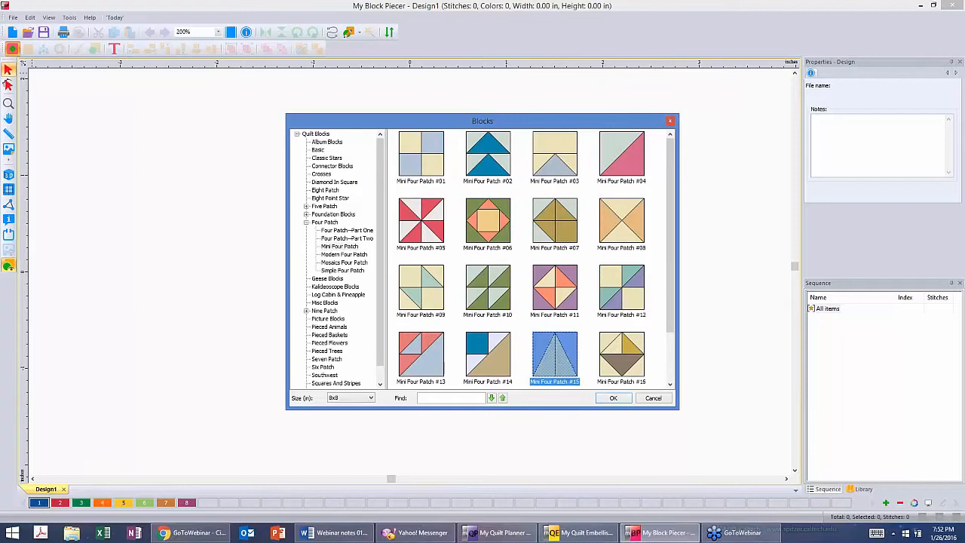
{"action": "left_click", "coordinate": [612, 397]}
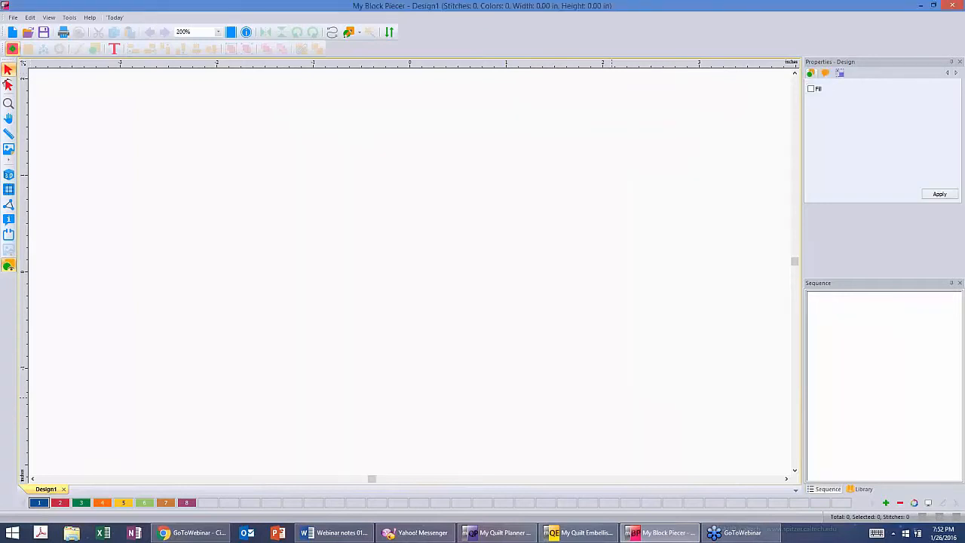
{"action": "left_click", "coordinate": [681, 319]}
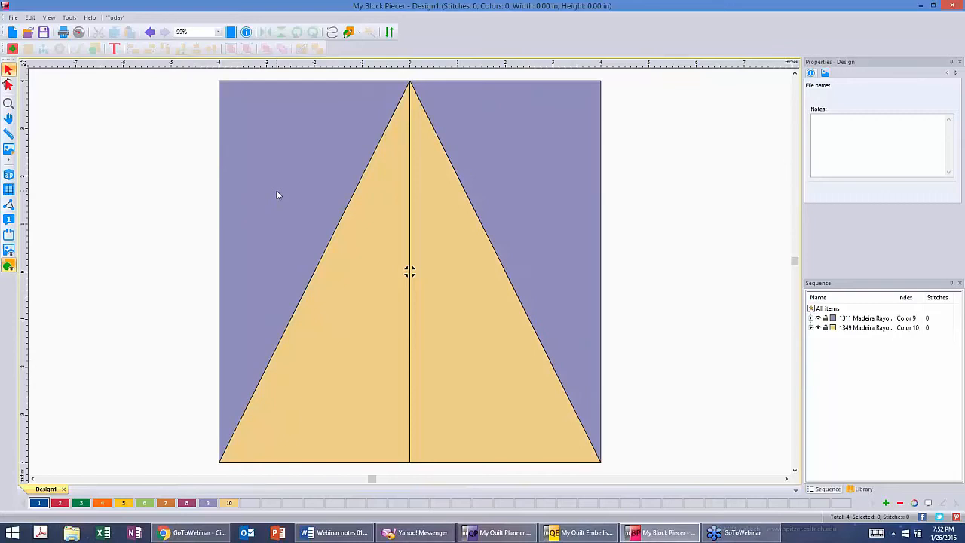
Select both yellow triangles of the block and open the fabric library for them
{"action": "left_click", "coordinate": [377, 352]}
{"action": "key", "text": "ctrl+a"}
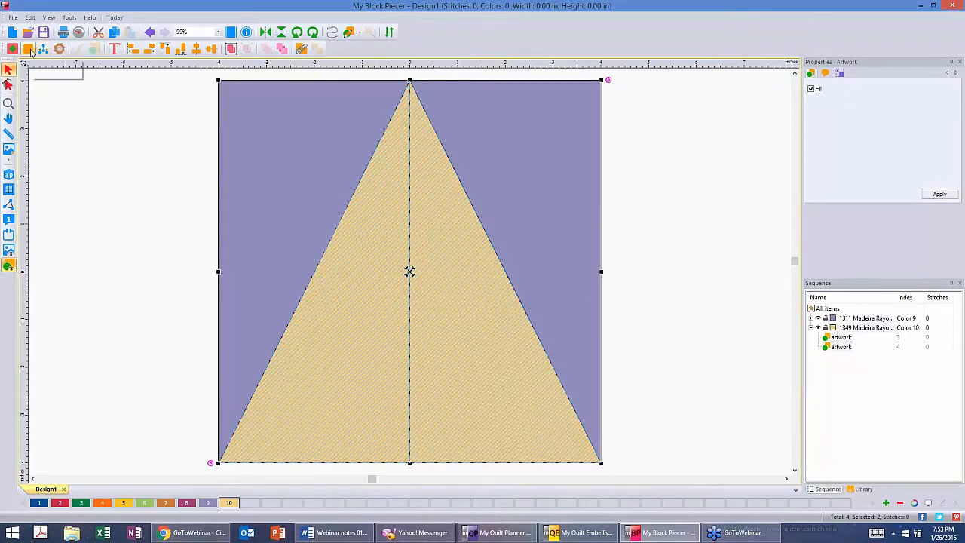
{"action": "left_click", "coordinate": [30, 50]}
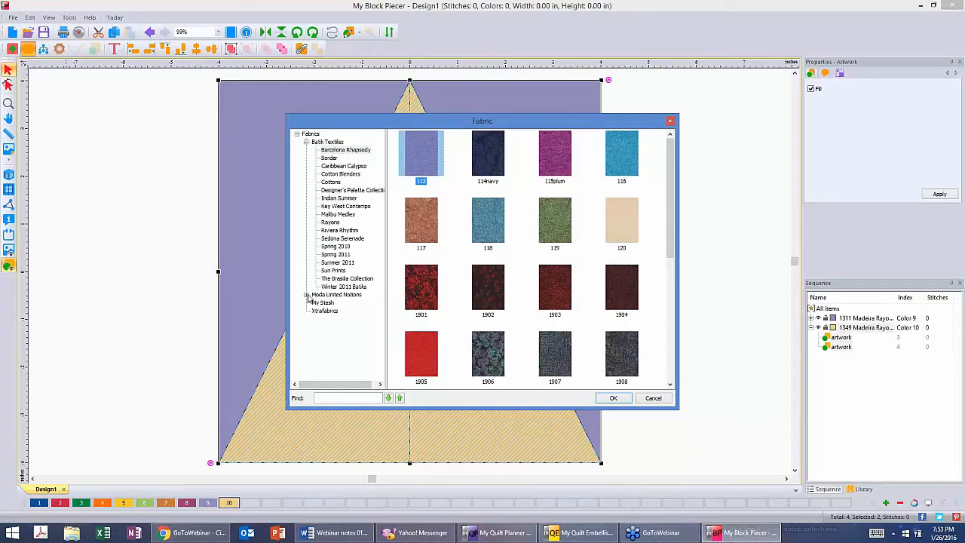
Browse the Batik Textiles and Moda United Notions fabric collections, including Indian Summer, Sun Prints, Its-A-Hoot, Independence-Trail and Rayons
{"action": "left_click", "coordinate": [338, 198]}
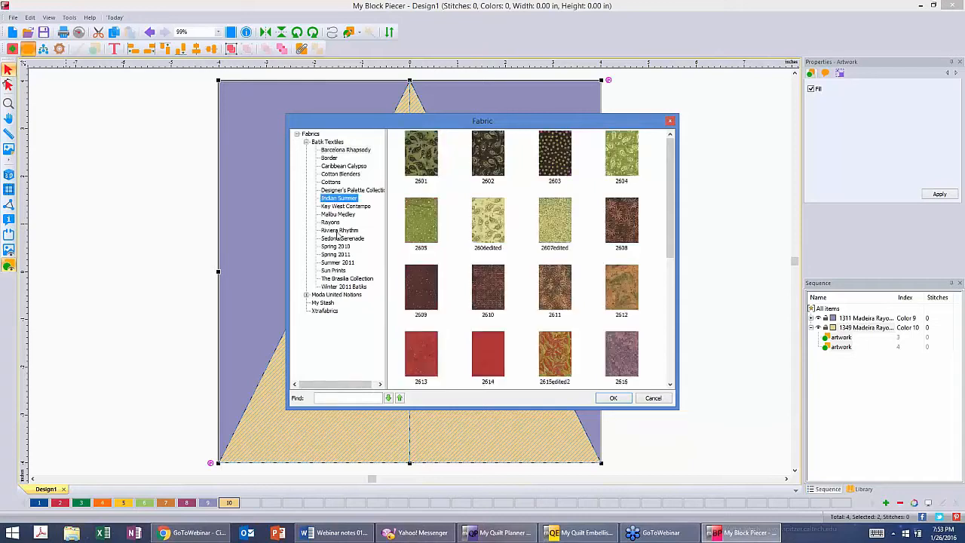
{"action": "left_click", "coordinate": [333, 271]}
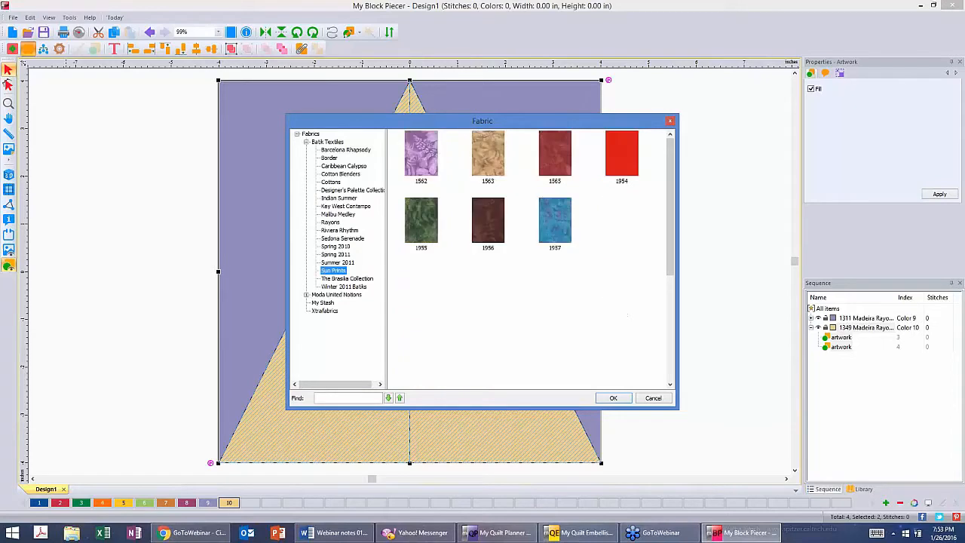
{"action": "left_click", "coordinate": [338, 214]}
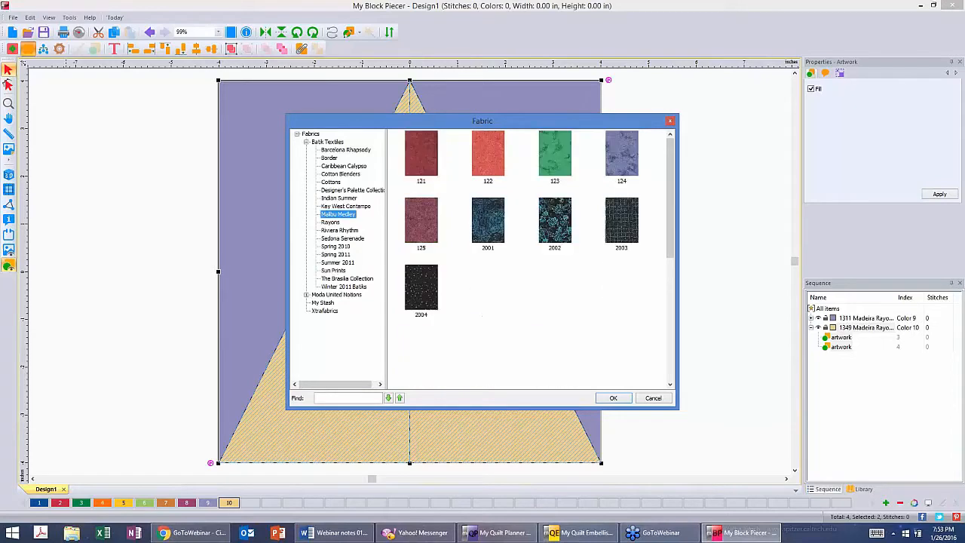
{"action": "left_click", "coordinate": [307, 296]}
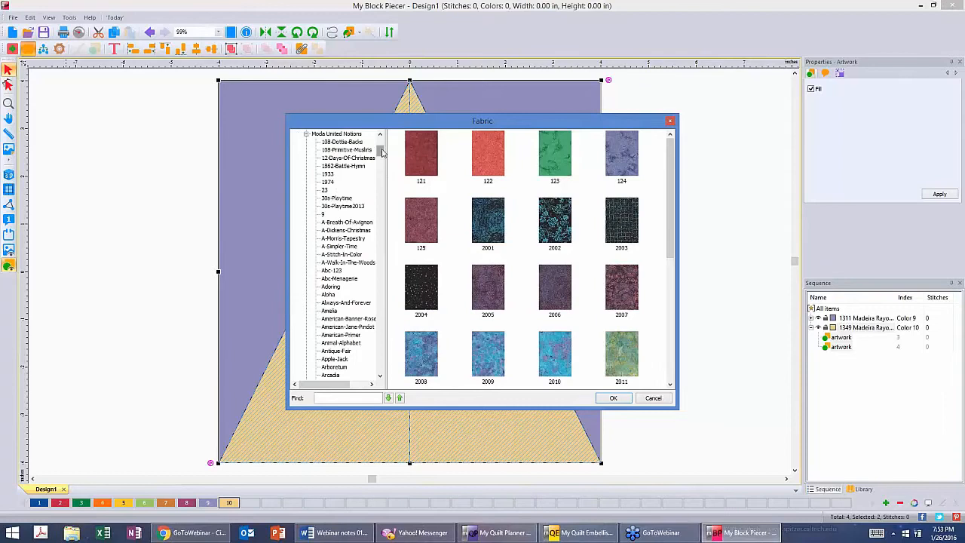
{"action": "left_click_drag", "start_coordinate": [381, 151], "coordinate": [385, 248]}
{"action": "left_click", "coordinate": [334, 270]}
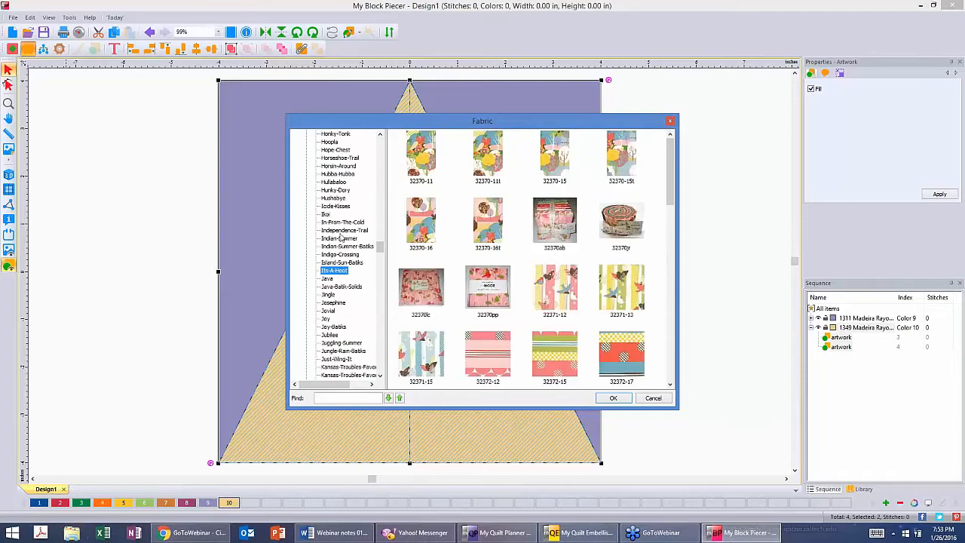
{"action": "left_click", "coordinate": [343, 230]}
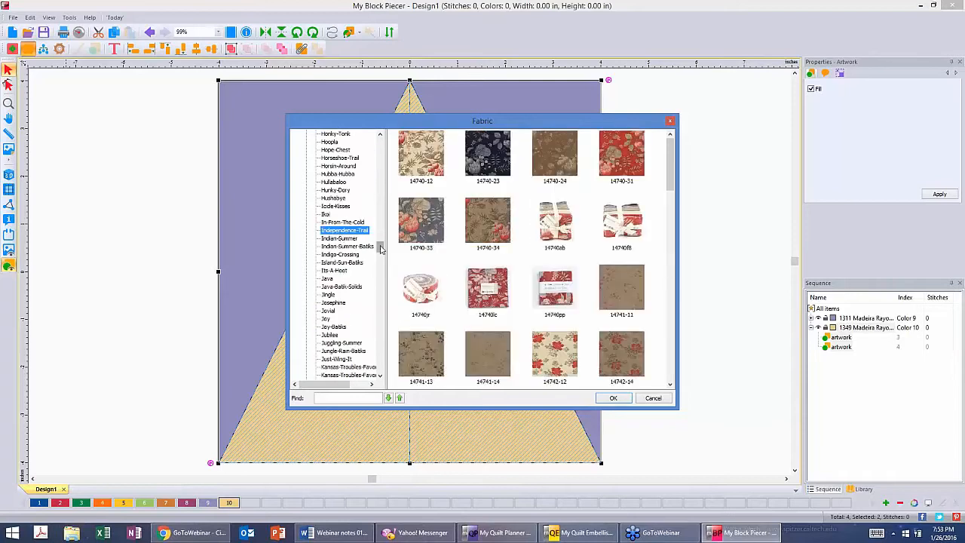
{"action": "left_click_drag", "start_coordinate": [380, 246], "coordinate": [379, 139]}
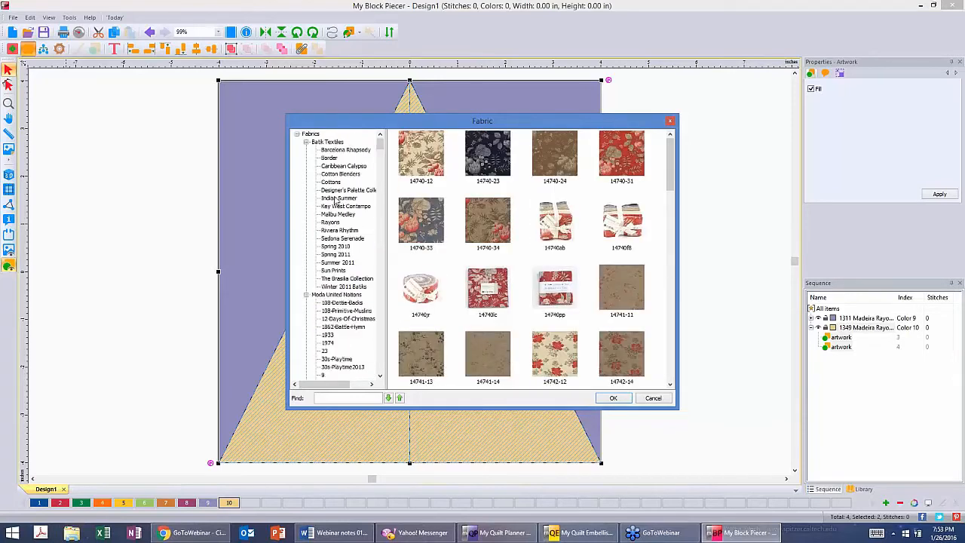
{"action": "left_click", "coordinate": [332, 239]}
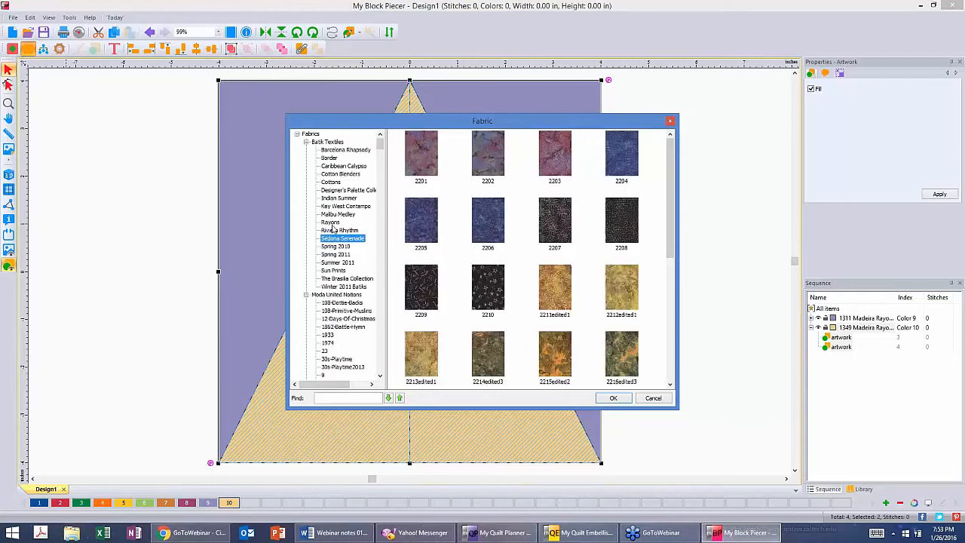
{"action": "left_click", "coordinate": [330, 222]}
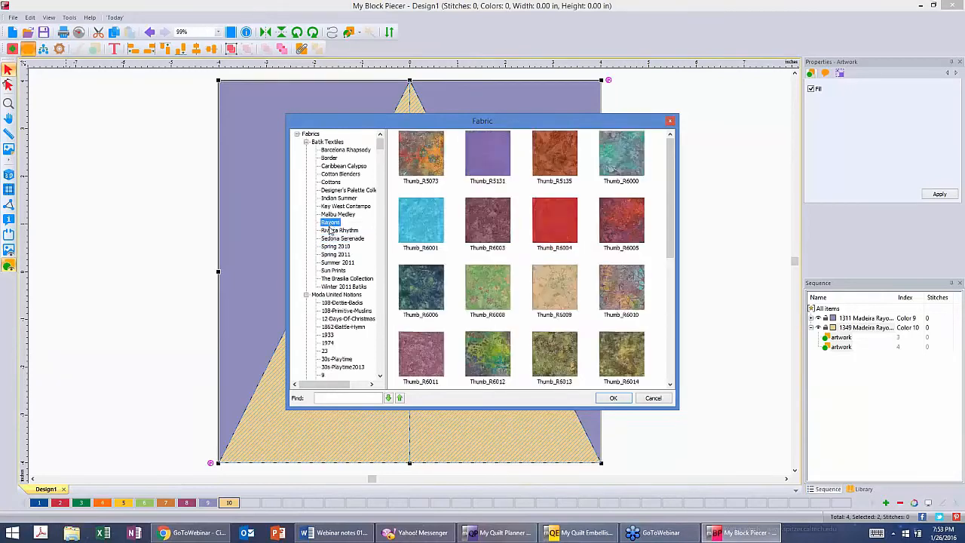
Fill the two yellow triangles with fabric 2409edited2 from the Riviera Rhythm collection
{"action": "left_click", "coordinate": [331, 230]}
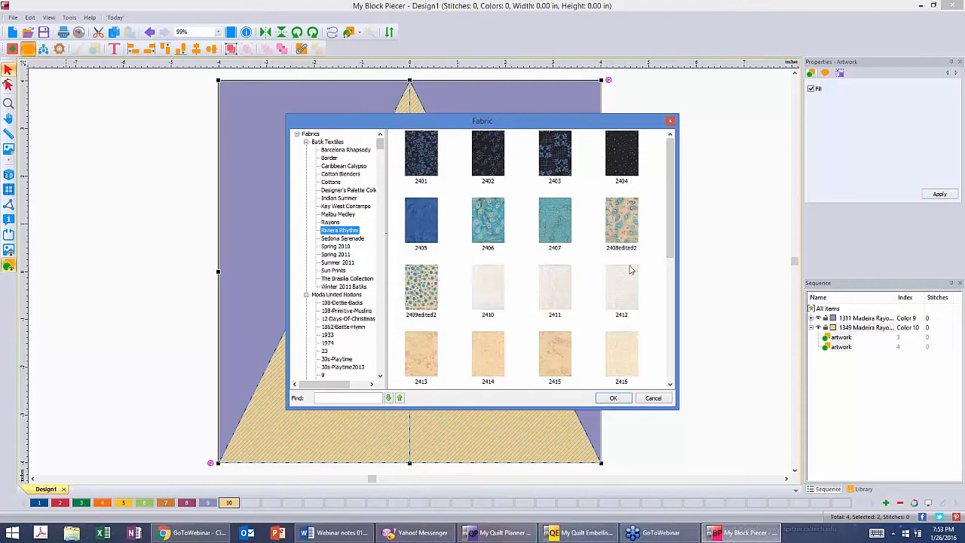
{"action": "left_click", "coordinate": [422, 284]}
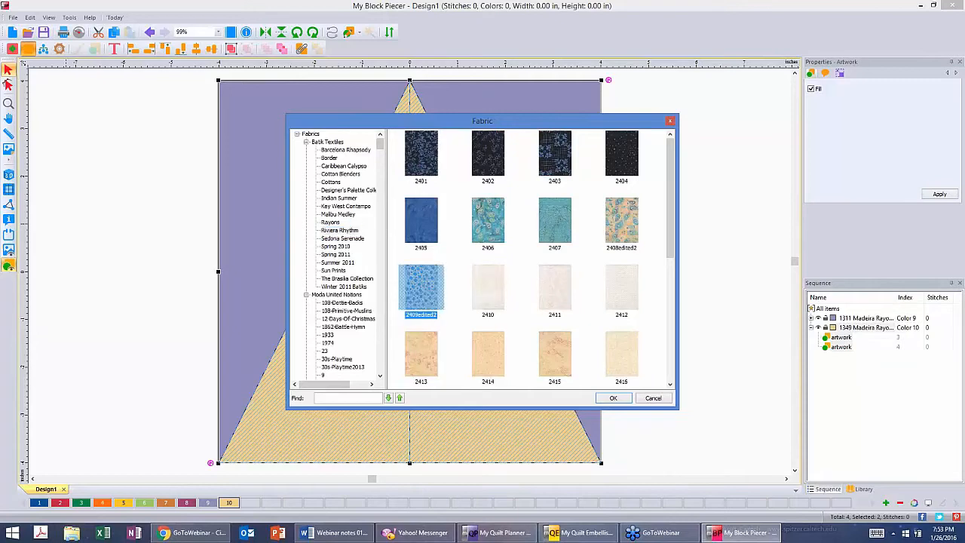
{"action": "left_click", "coordinate": [621, 401]}
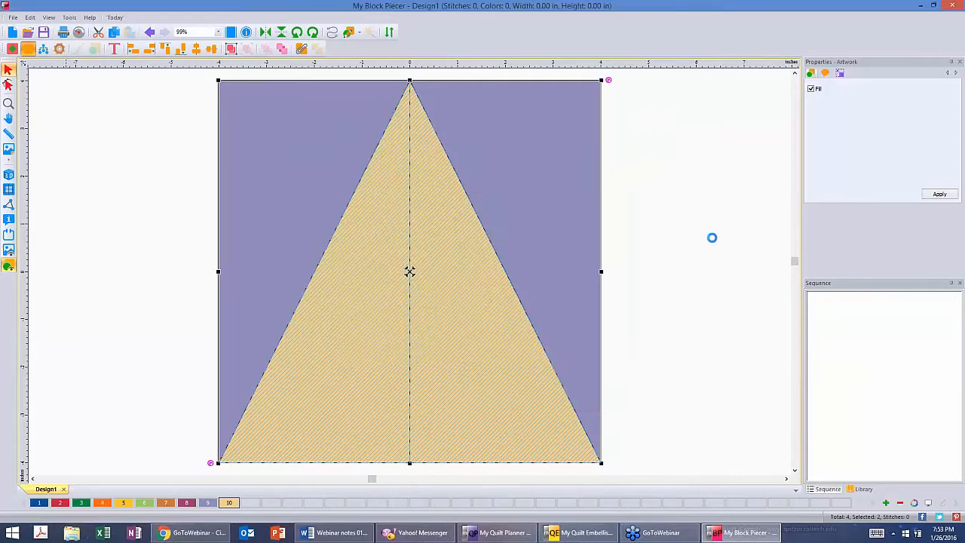
Fill the two purple outer triangles with the blue Riviera Rhythm fabric 2405, and clear the selection
{"action": "left_click", "coordinate": [475, 138]}
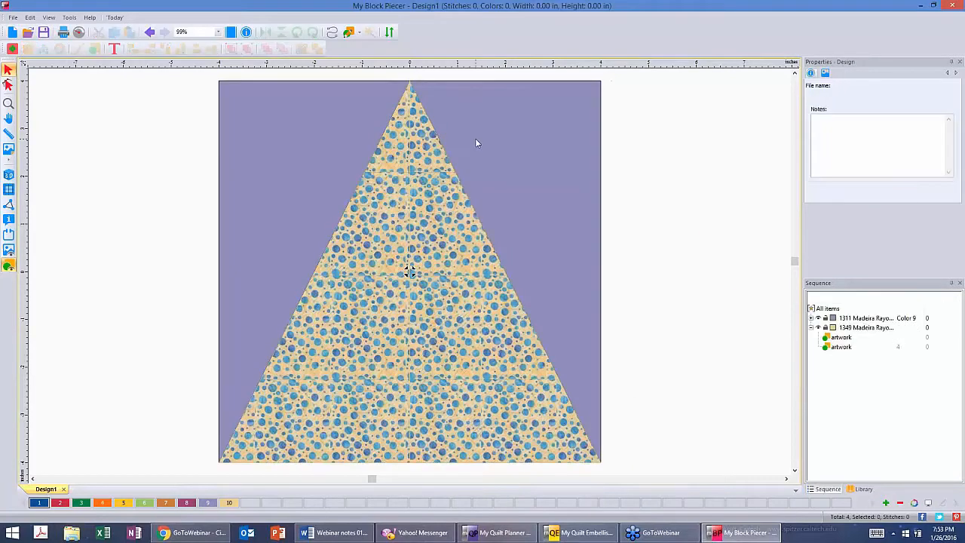
{"action": "left_click", "coordinate": [287, 121], "text": "ctrl"}
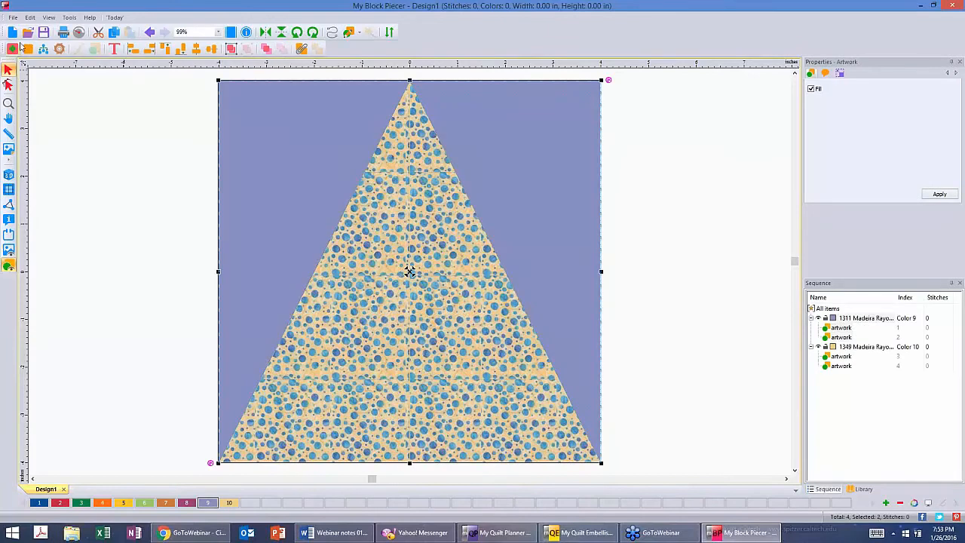
{"action": "left_click", "coordinate": [28, 50]}
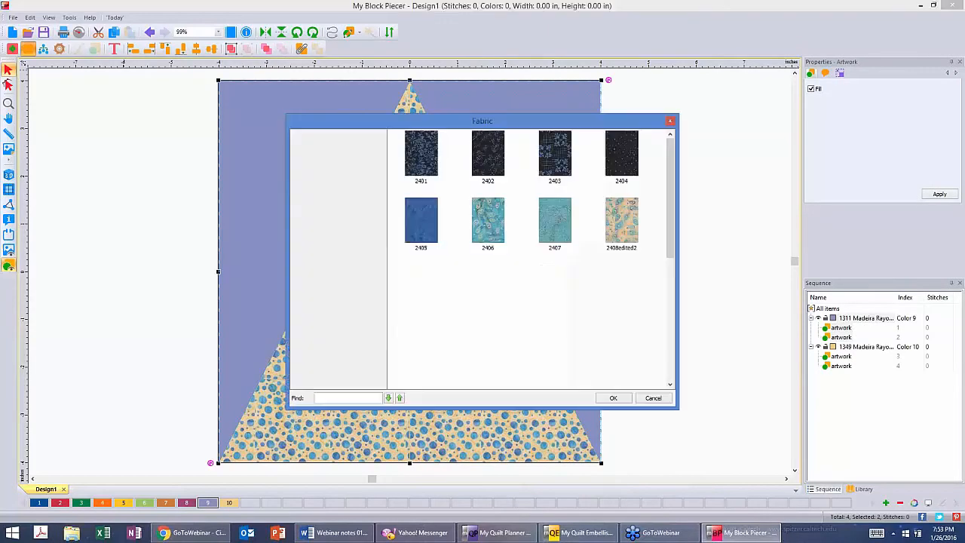
{"action": "left_click", "coordinate": [418, 223]}
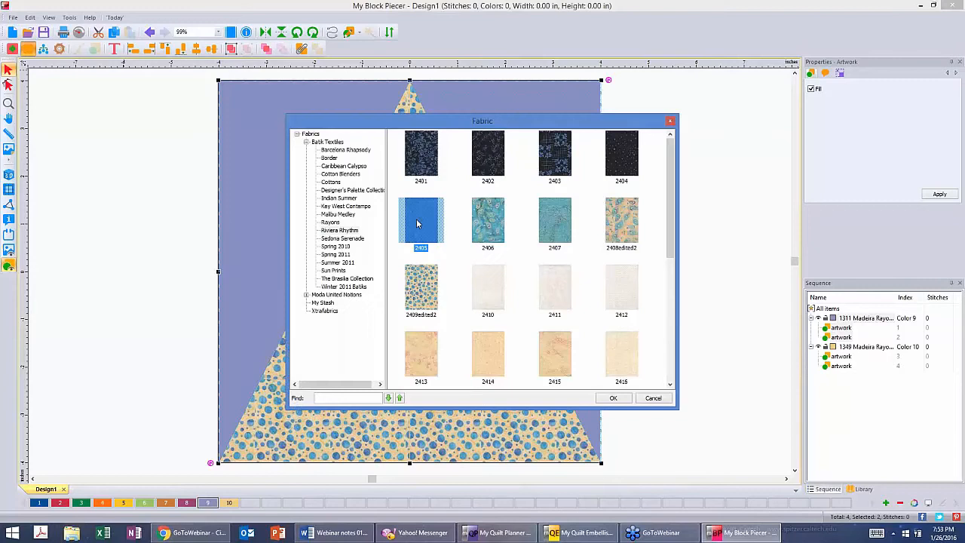
{"action": "left_click", "coordinate": [621, 399]}
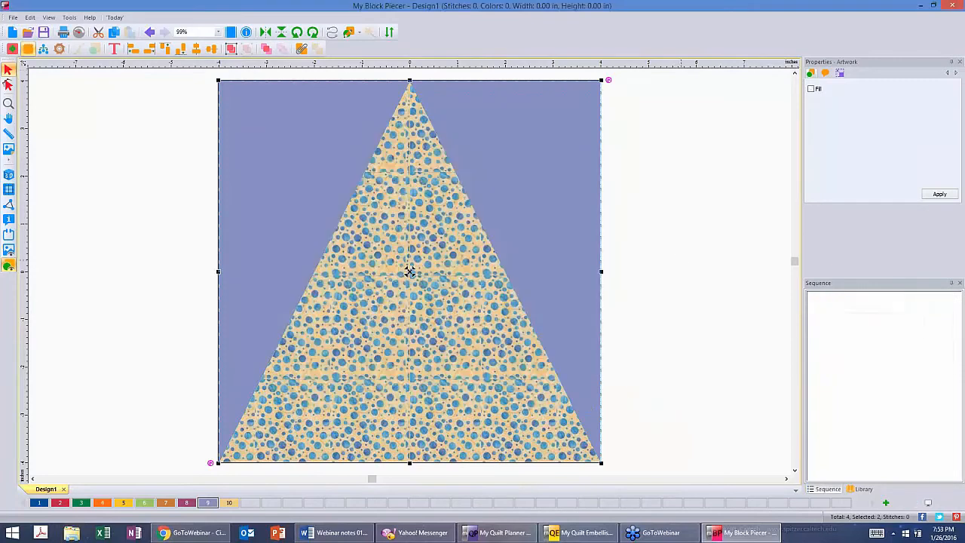
{"action": "left_click", "coordinate": [682, 264]}
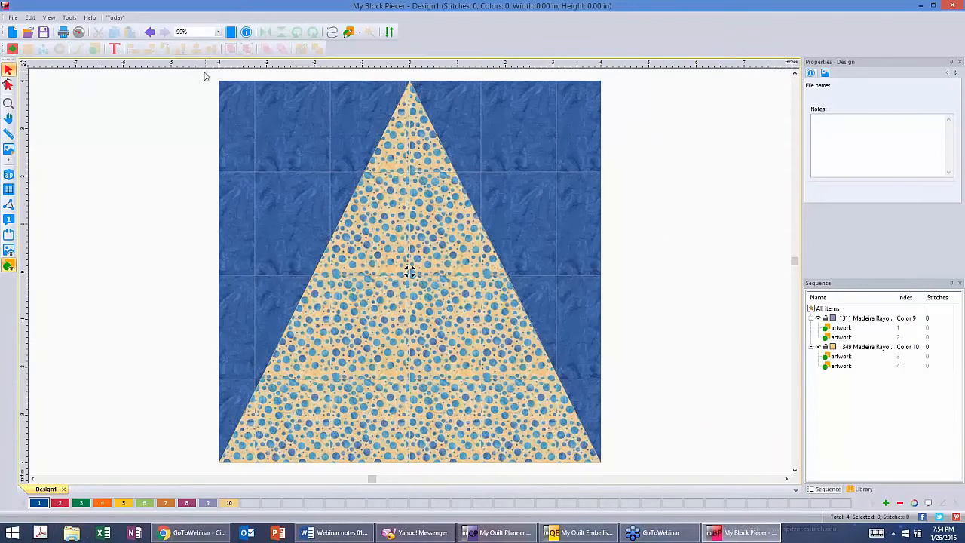
Auto-build the piecing workflow for all four pieces of the block with the Viking 350x360 hoop and preview its output
{"action": "left_click_drag", "start_coordinate": [502, 326], "coordinate": [621, 473]}
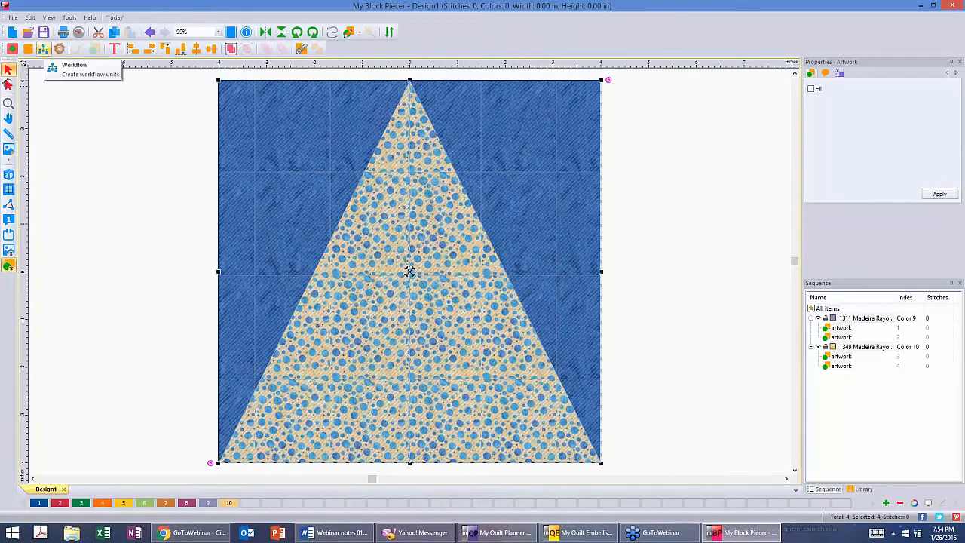
{"action": "left_click", "coordinate": [43, 49]}
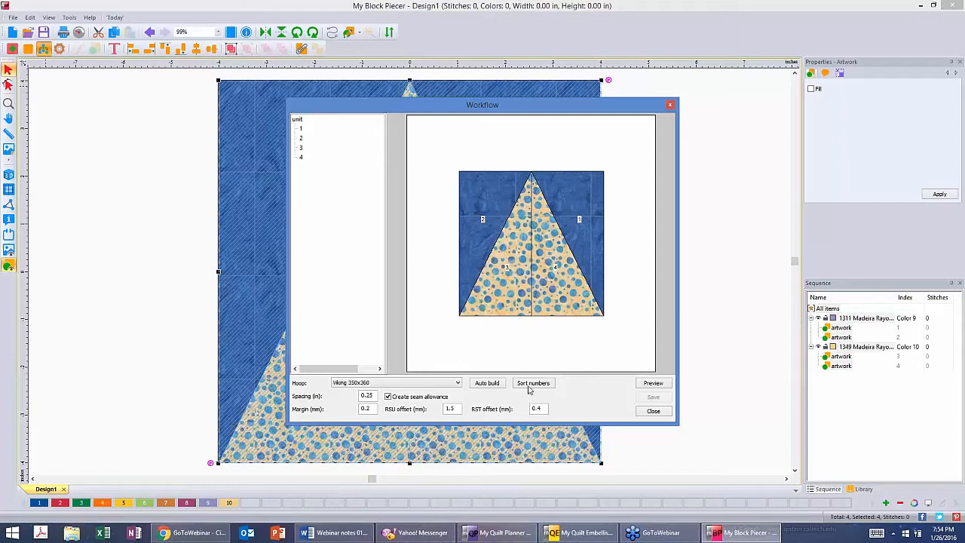
{"action": "left_click", "coordinate": [487, 383]}
{"action": "left_click", "coordinate": [653, 383]}
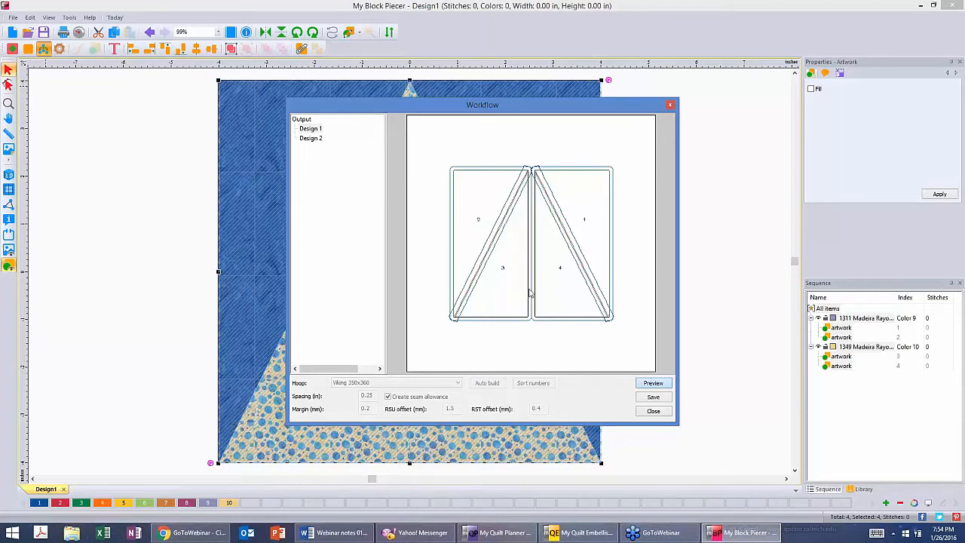
Compare output Design 2 with Design 1 in the workflow preview, and close the workflow without saving
{"action": "left_click", "coordinate": [309, 139]}
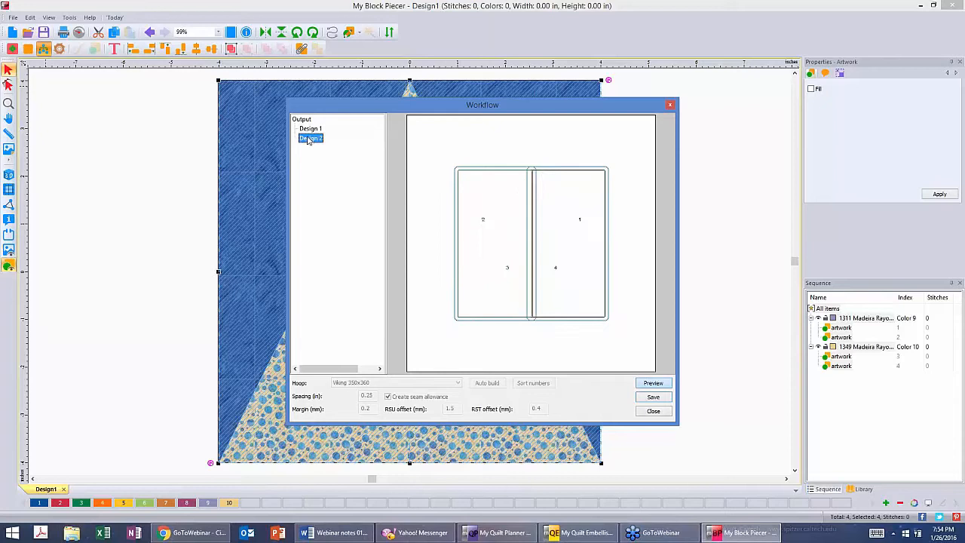
{"action": "left_click", "coordinate": [309, 129]}
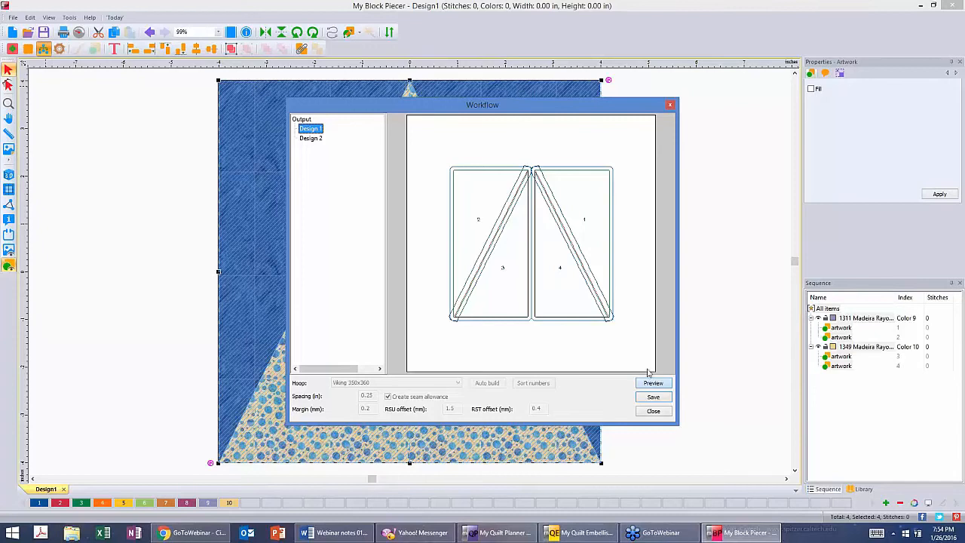
{"action": "left_click", "coordinate": [654, 412]}
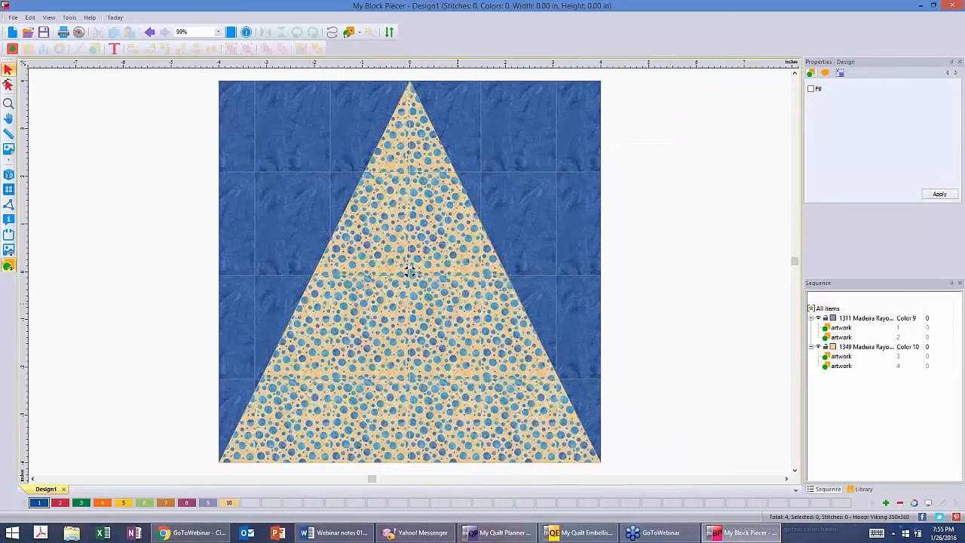
Group the two dotted-fabric triangles into one center piece
{"action": "left_click", "coordinate": [408, 272]}
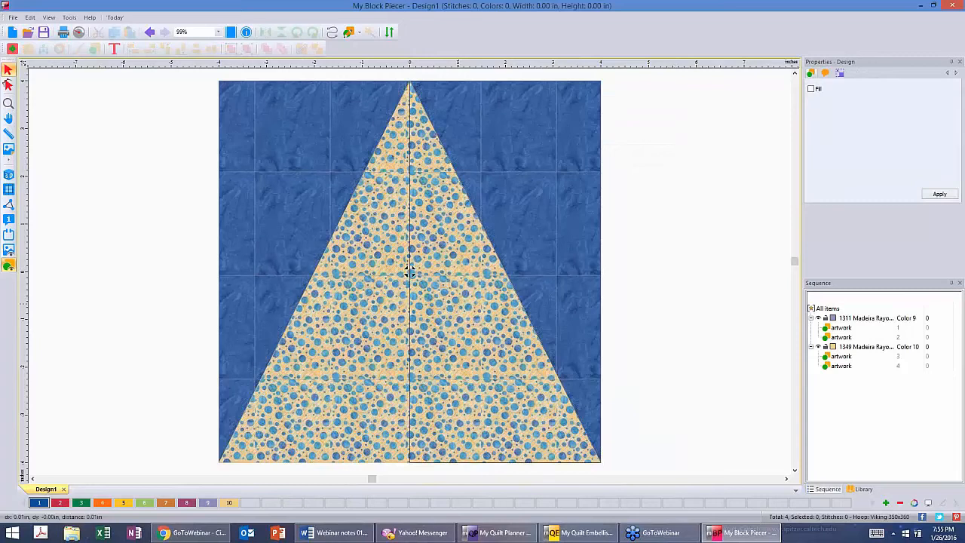
{"action": "left_click", "coordinate": [357, 319], "text": "ctrl"}
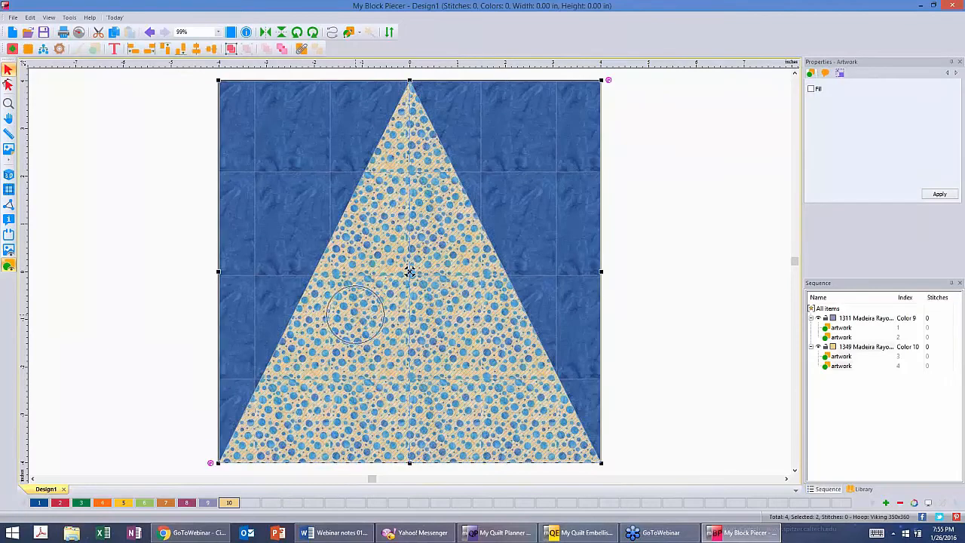
{"action": "left_click", "coordinate": [302, 49]}
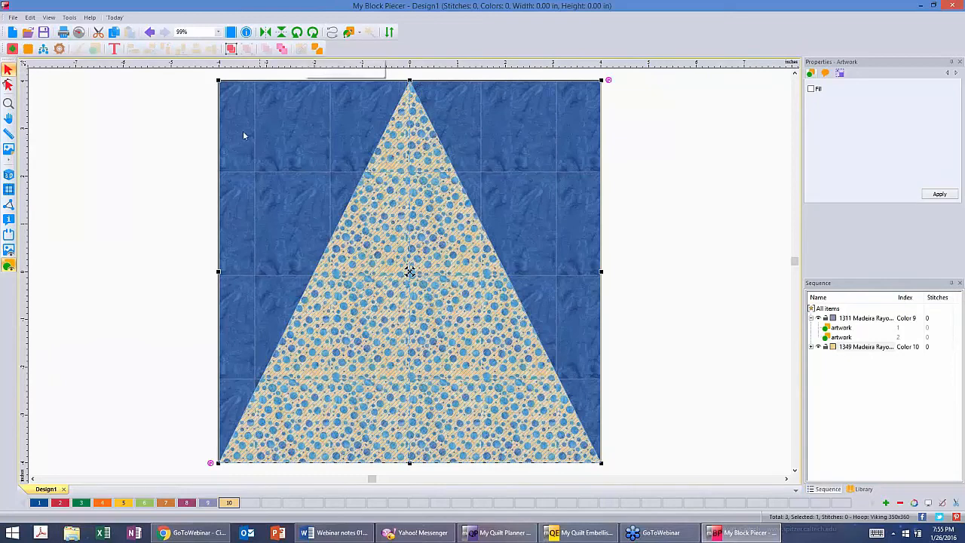
Auto-build the workflow for the block with its grouped center triangle, preview the output, and close without saving
{"action": "left_click_drag", "start_coordinate": [202, 71], "coordinate": [649, 404]}
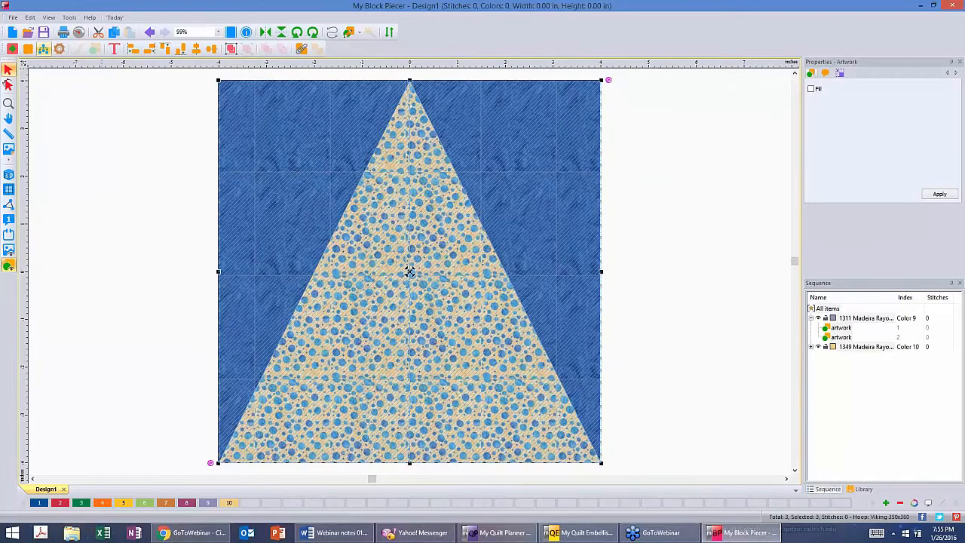
{"action": "left_click", "coordinate": [43, 49]}
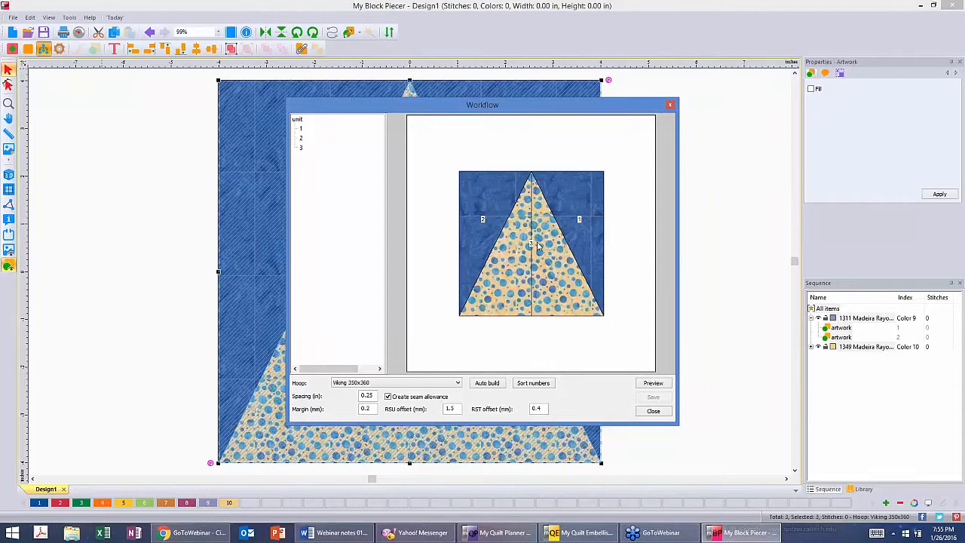
{"action": "left_click", "coordinate": [492, 384]}
{"action": "left_click", "coordinate": [653, 384]}
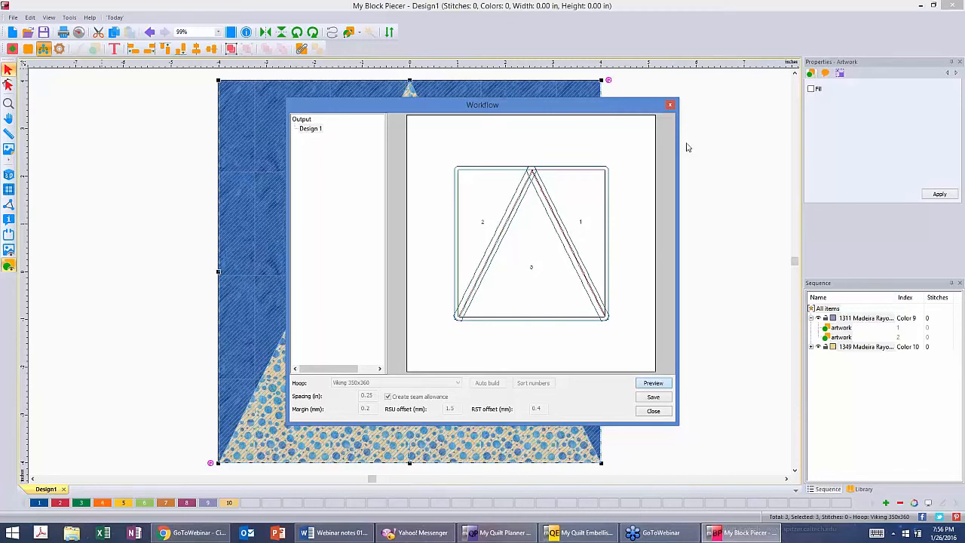
{"action": "left_click", "coordinate": [670, 105]}
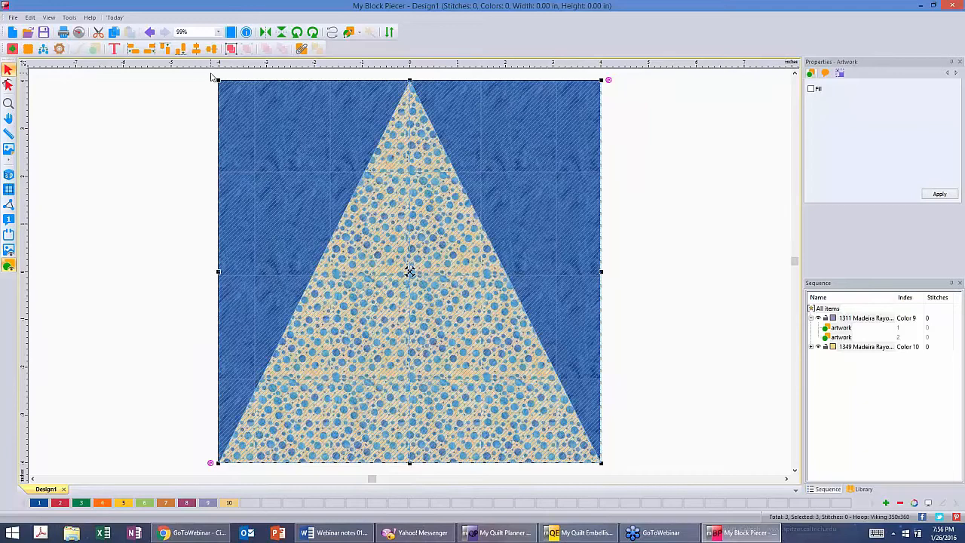
Rebuild the three-piece block's workflow automatically, save its previewed output, and dismiss the McAfee notification
{"action": "left_click_drag", "start_coordinate": [210, 73], "coordinate": [332, 173]}
{"action": "left_click", "coordinate": [588, 453]}
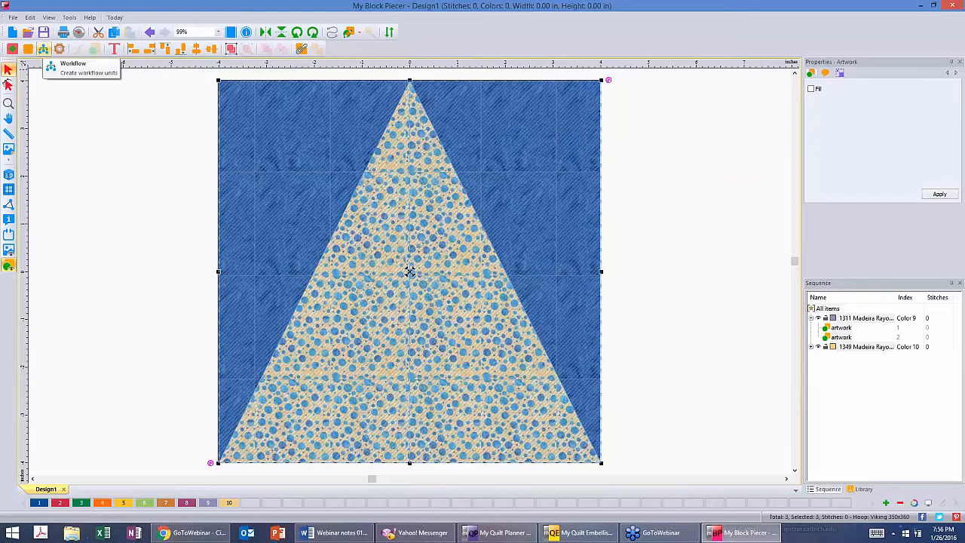
{"action": "left_click", "coordinate": [43, 49]}
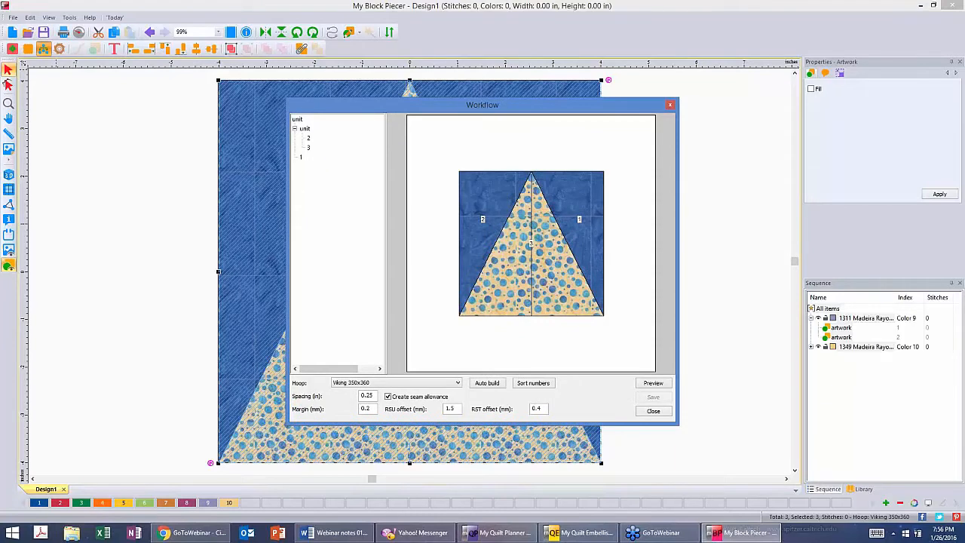
{"action": "left_click", "coordinate": [493, 384]}
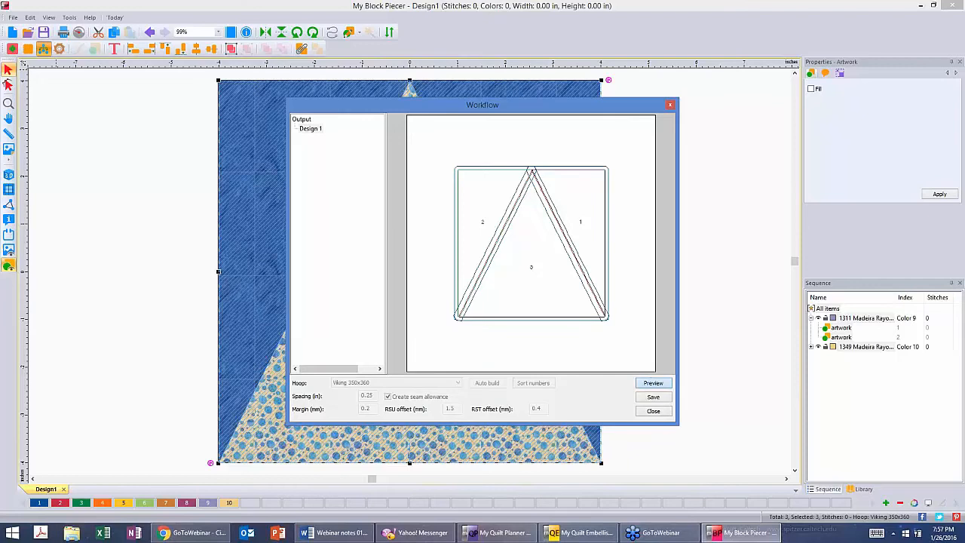
{"action": "left_click", "coordinate": [654, 398]}
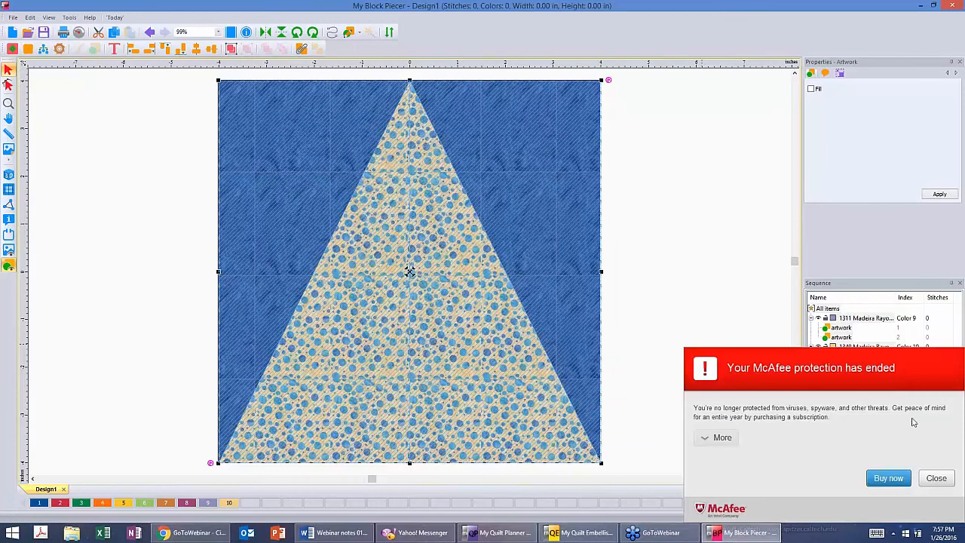
{"action": "left_click", "coordinate": [936, 479]}
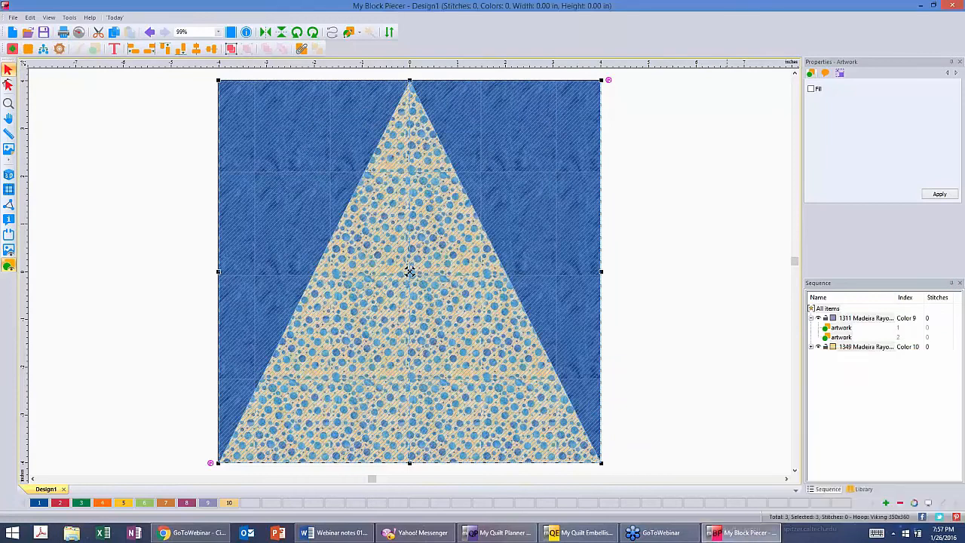